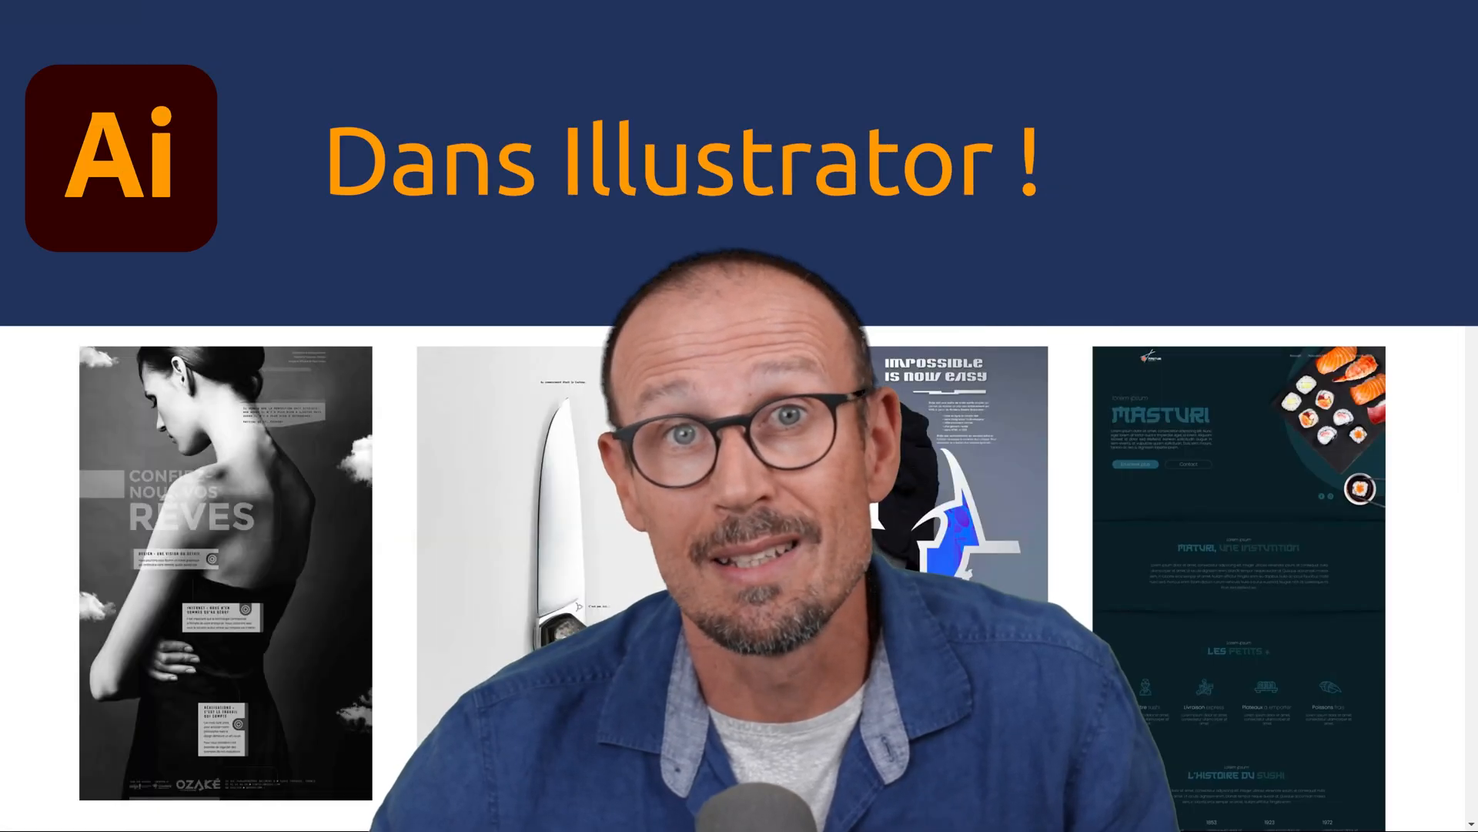
pyautogui.scroll(-20, 1063, 458)
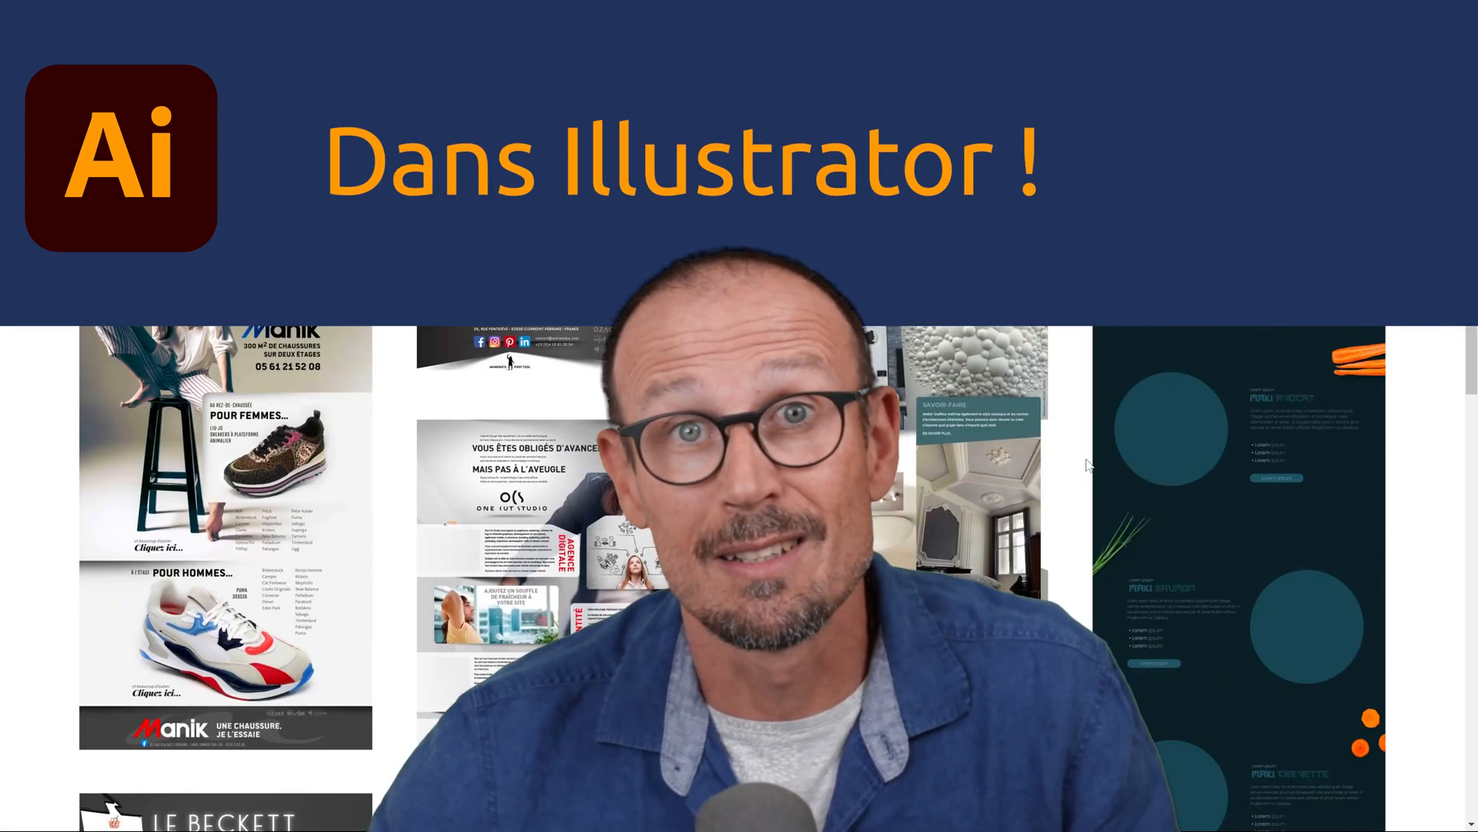
pyautogui.scroll(-5, 1062, 458)
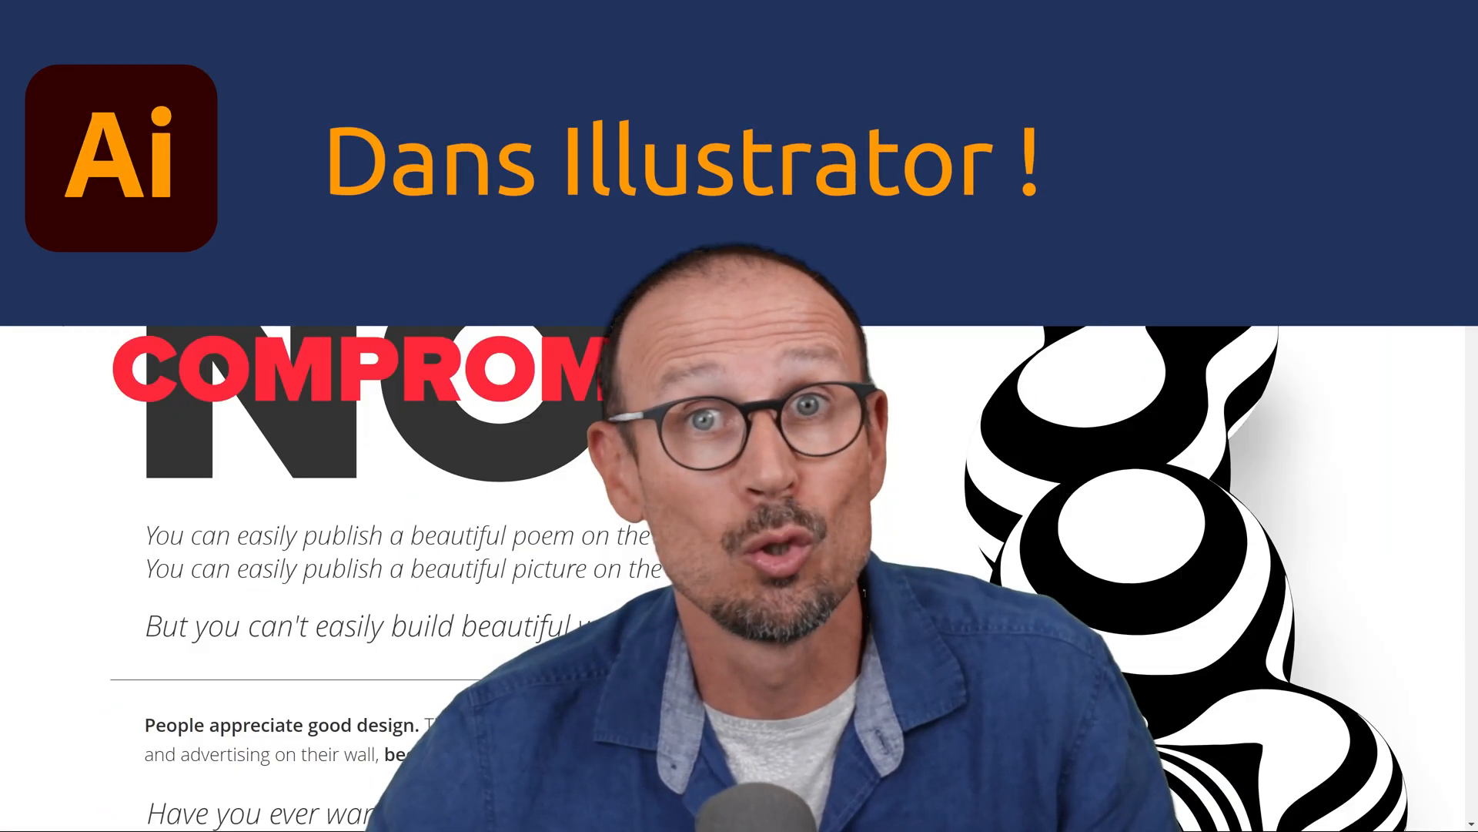
pyautogui.scroll(-10, 739, 577)
pyautogui.scroll(-15, 739, 578)
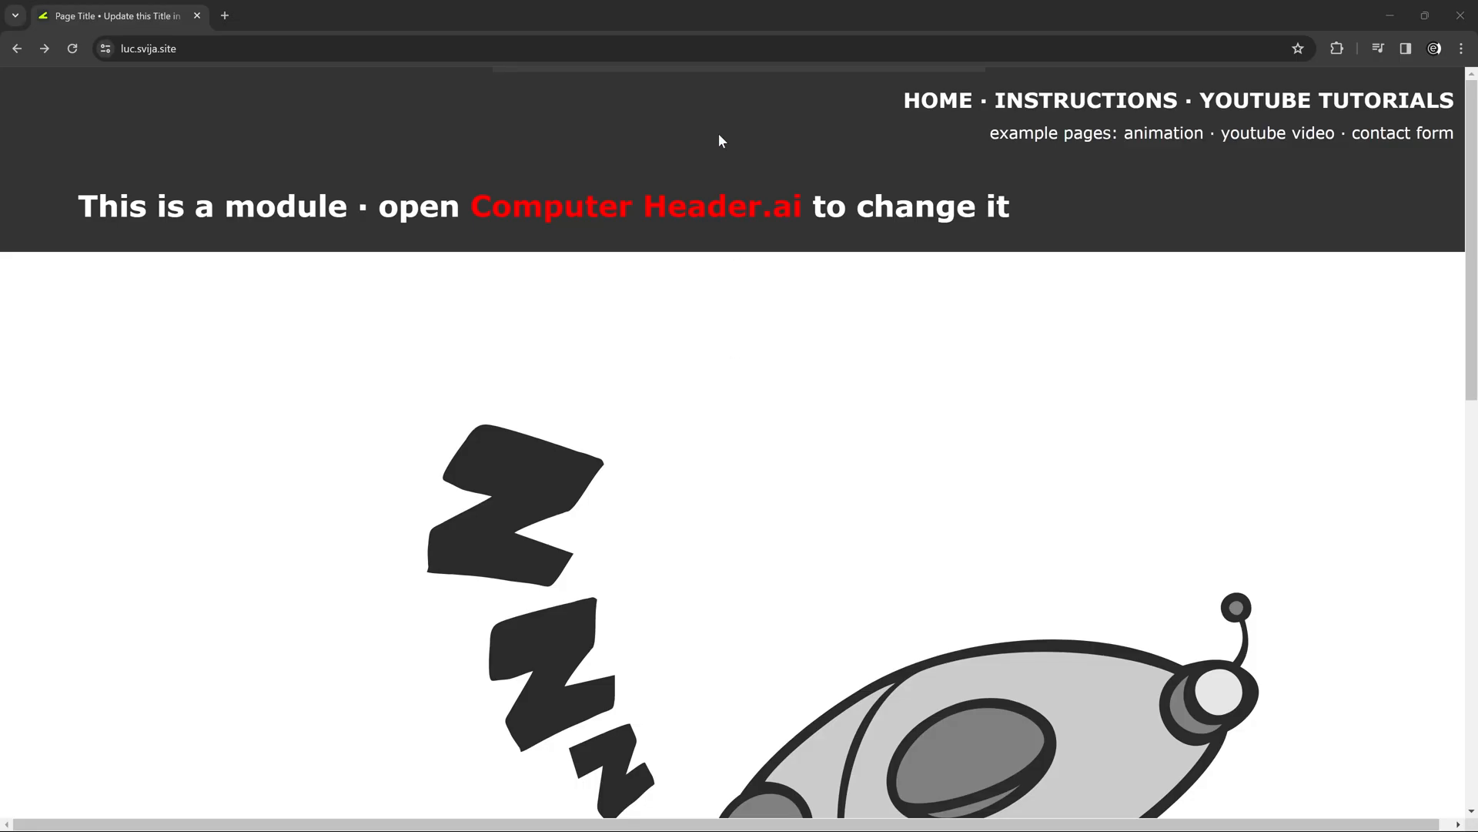
# Examine the header and footer modules on the site's home page and on its /page02 page.
pyautogui.scroll(-10, 731, 166)
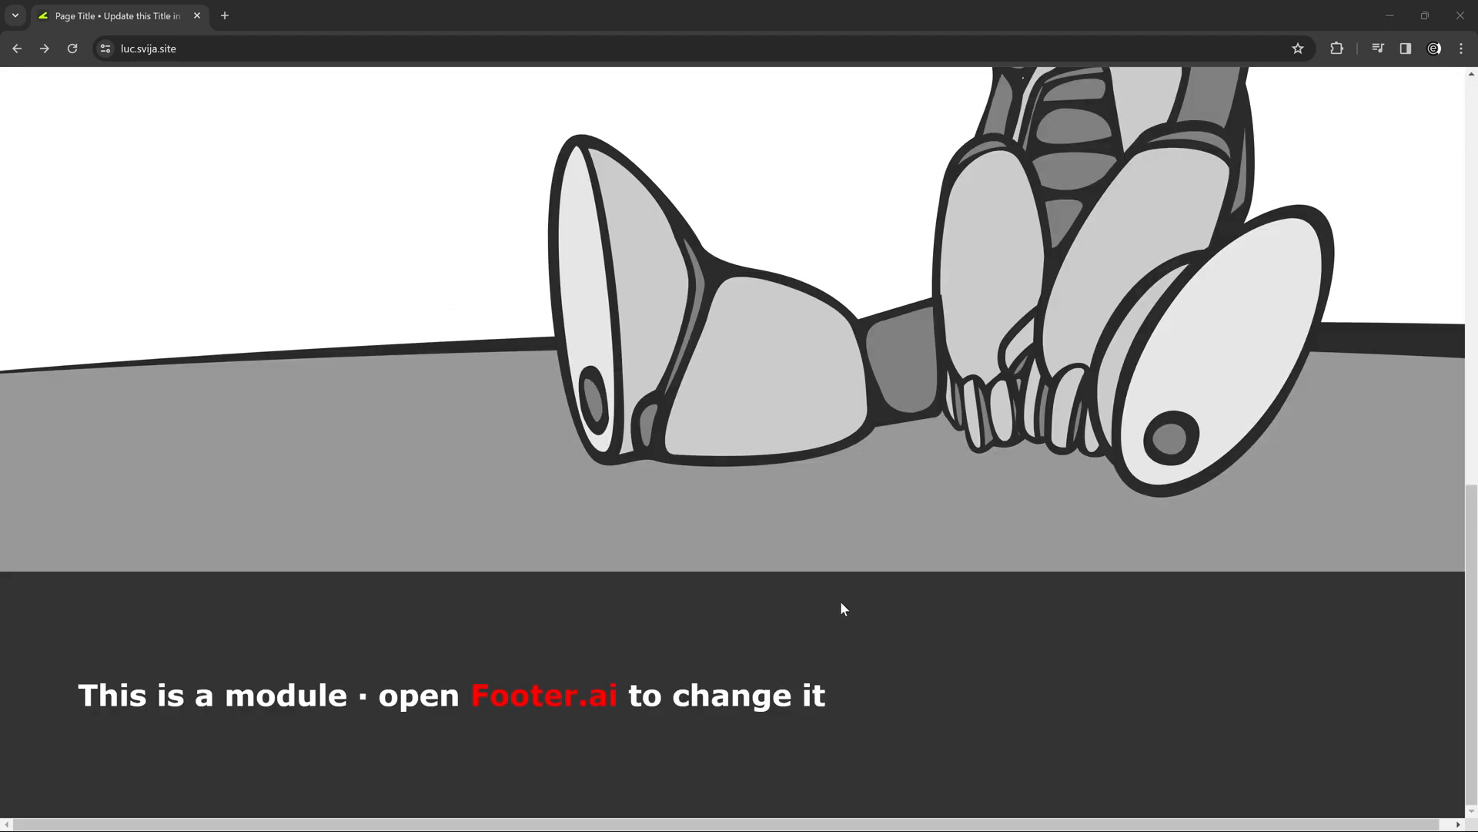
pyautogui.scroll(10, 845, 620)
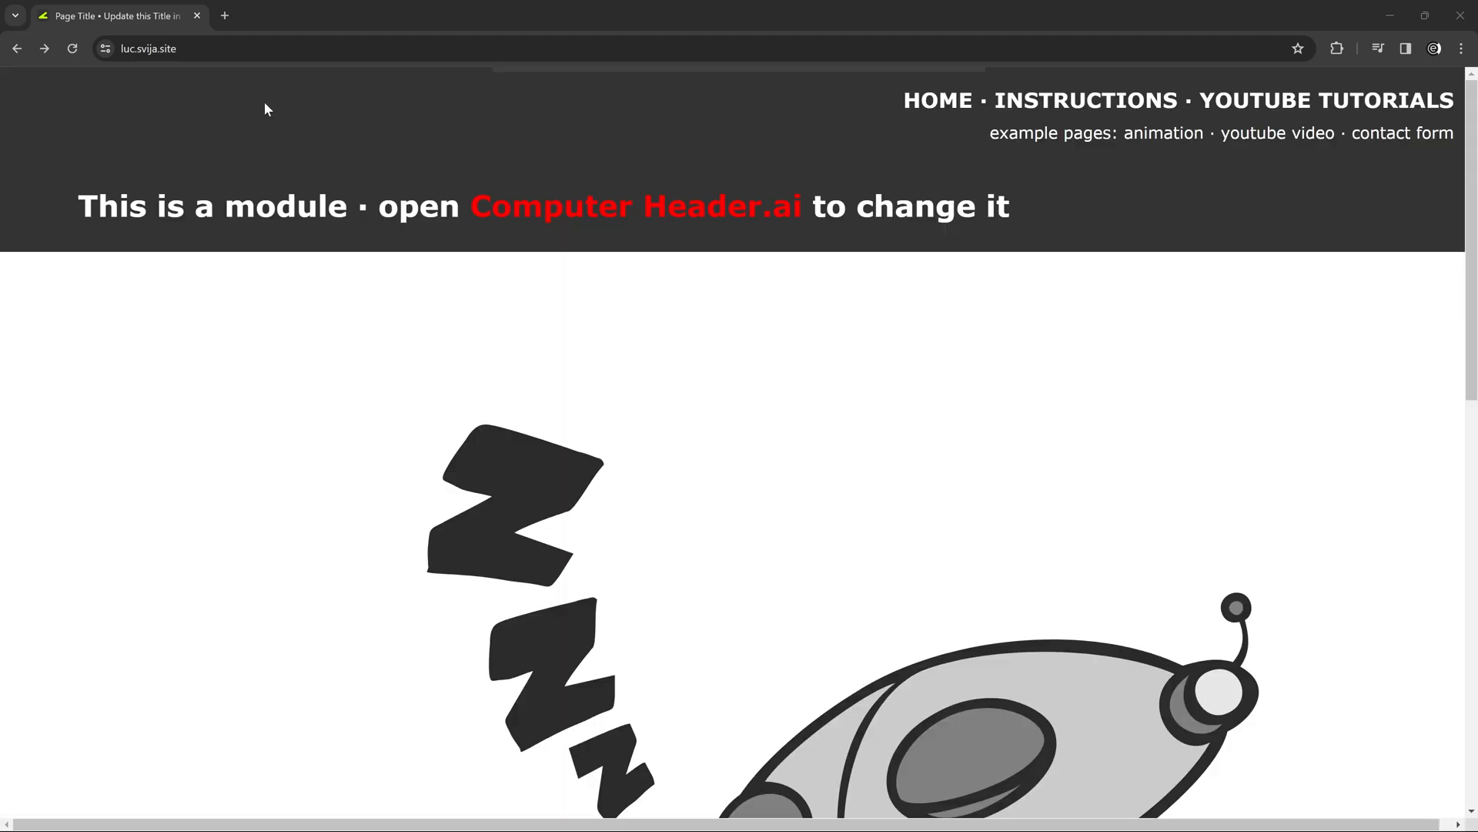
pyautogui.click(231, 49)
pyautogui.press('Right')
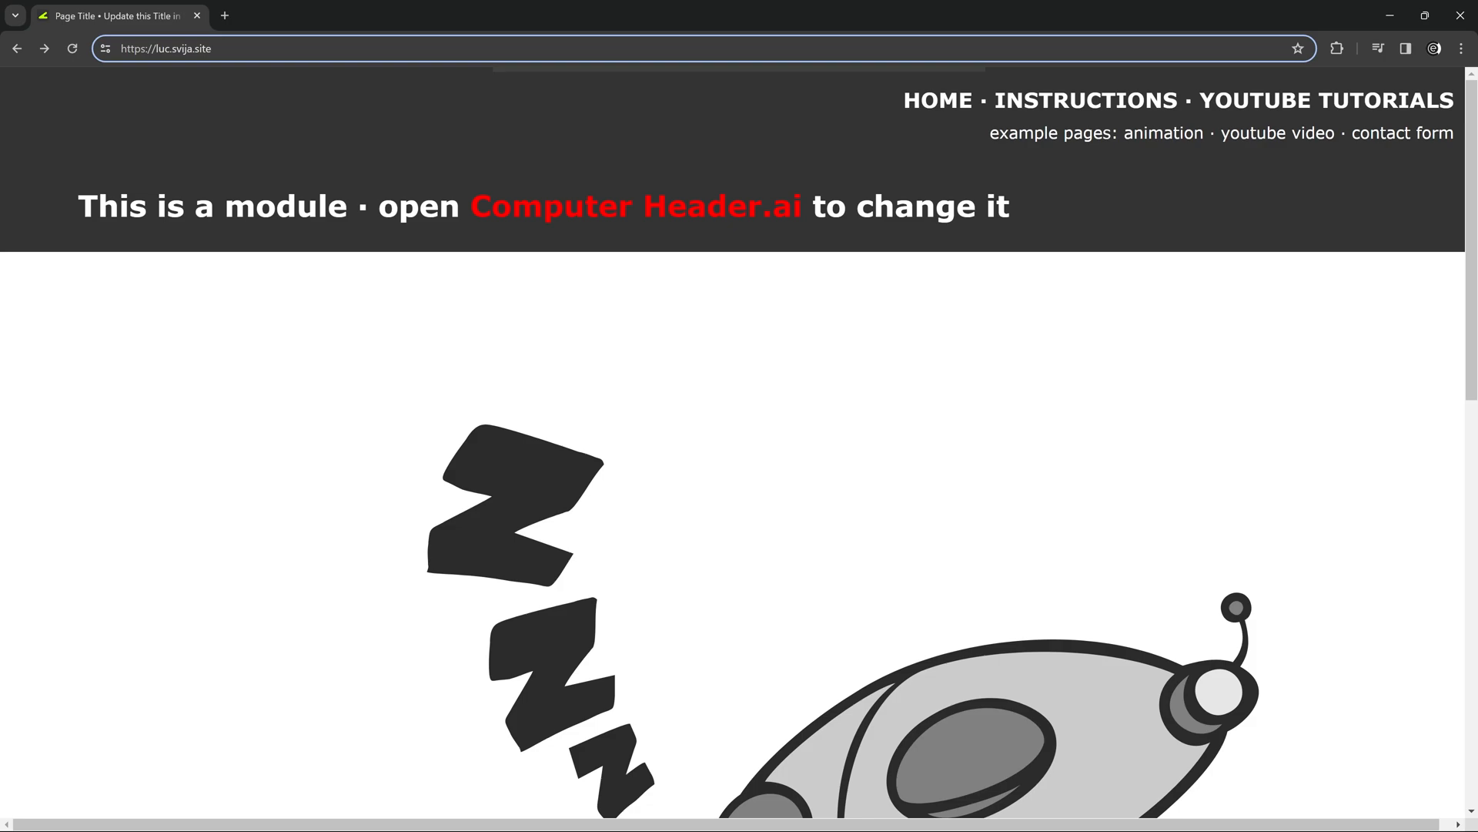
pyautogui.write('/page02')
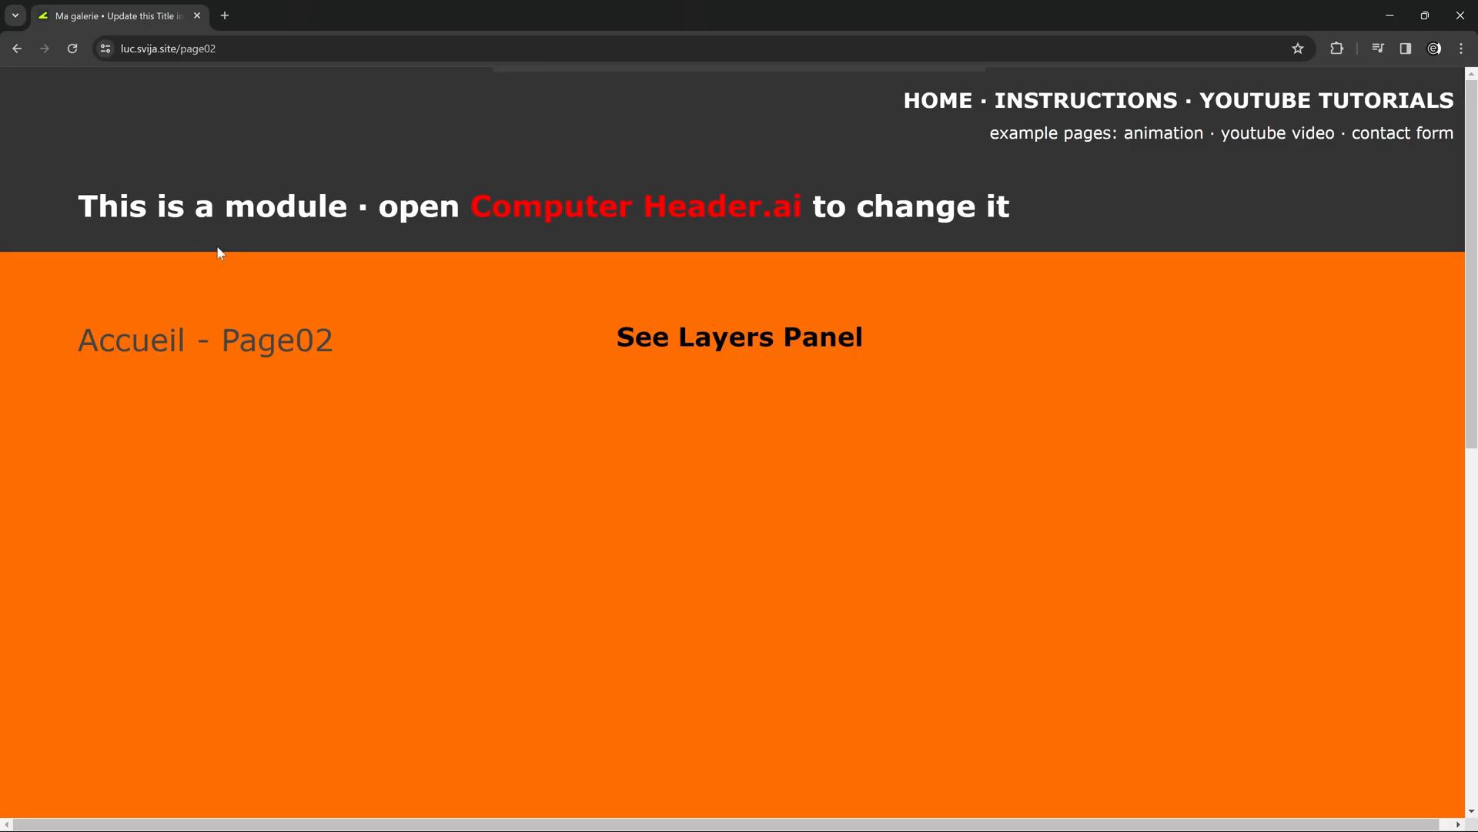
pyautogui.scroll(-8, 326, 304)
pyautogui.scroll(8, 331, 306)
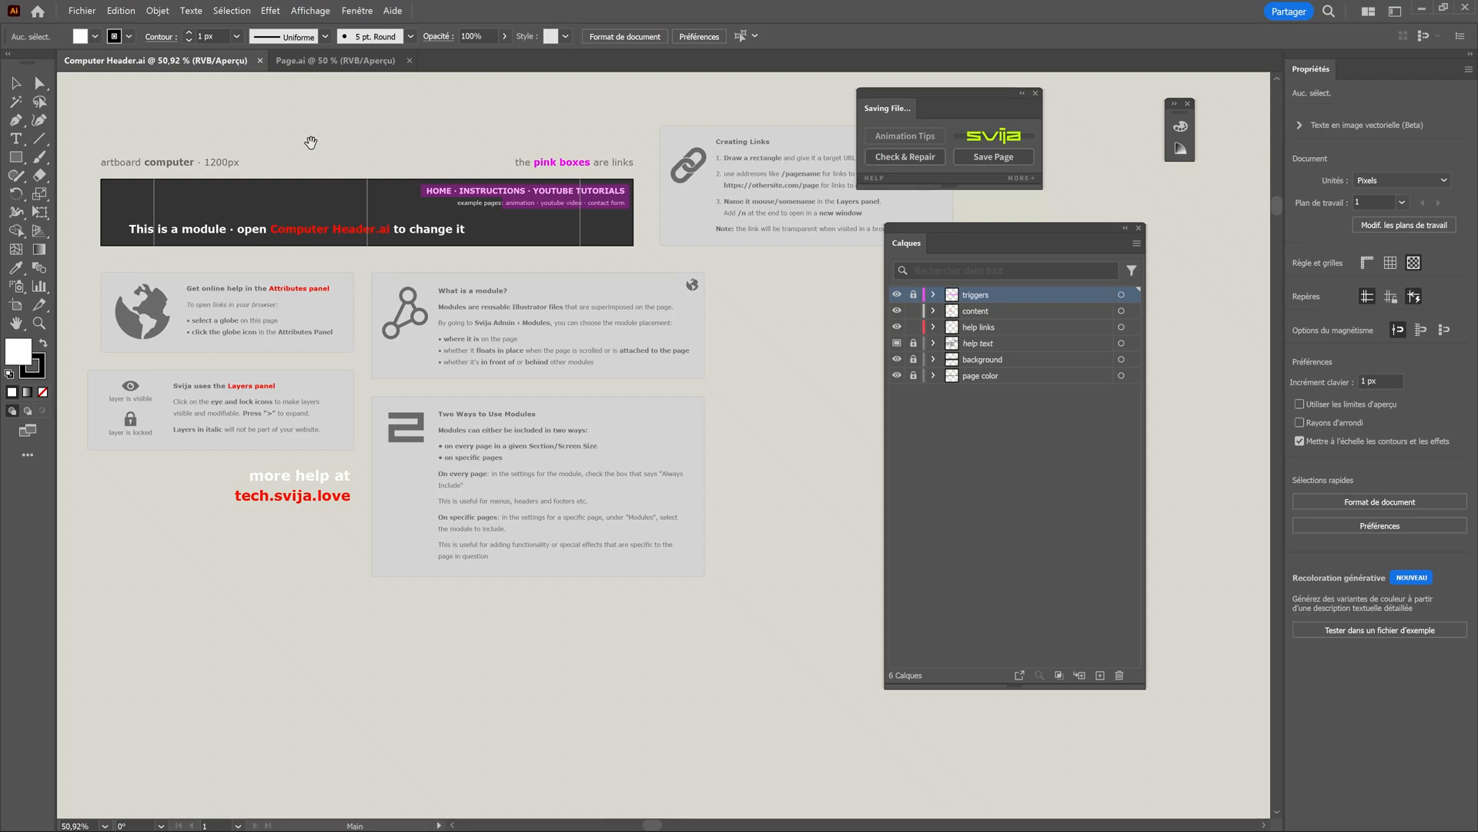
# Switch to Illustrator and inspect the mobile and computer artboards of the Footer.ai module.
pyautogui.moveTo(310, 142); pyautogui.dragTo(368, 222)
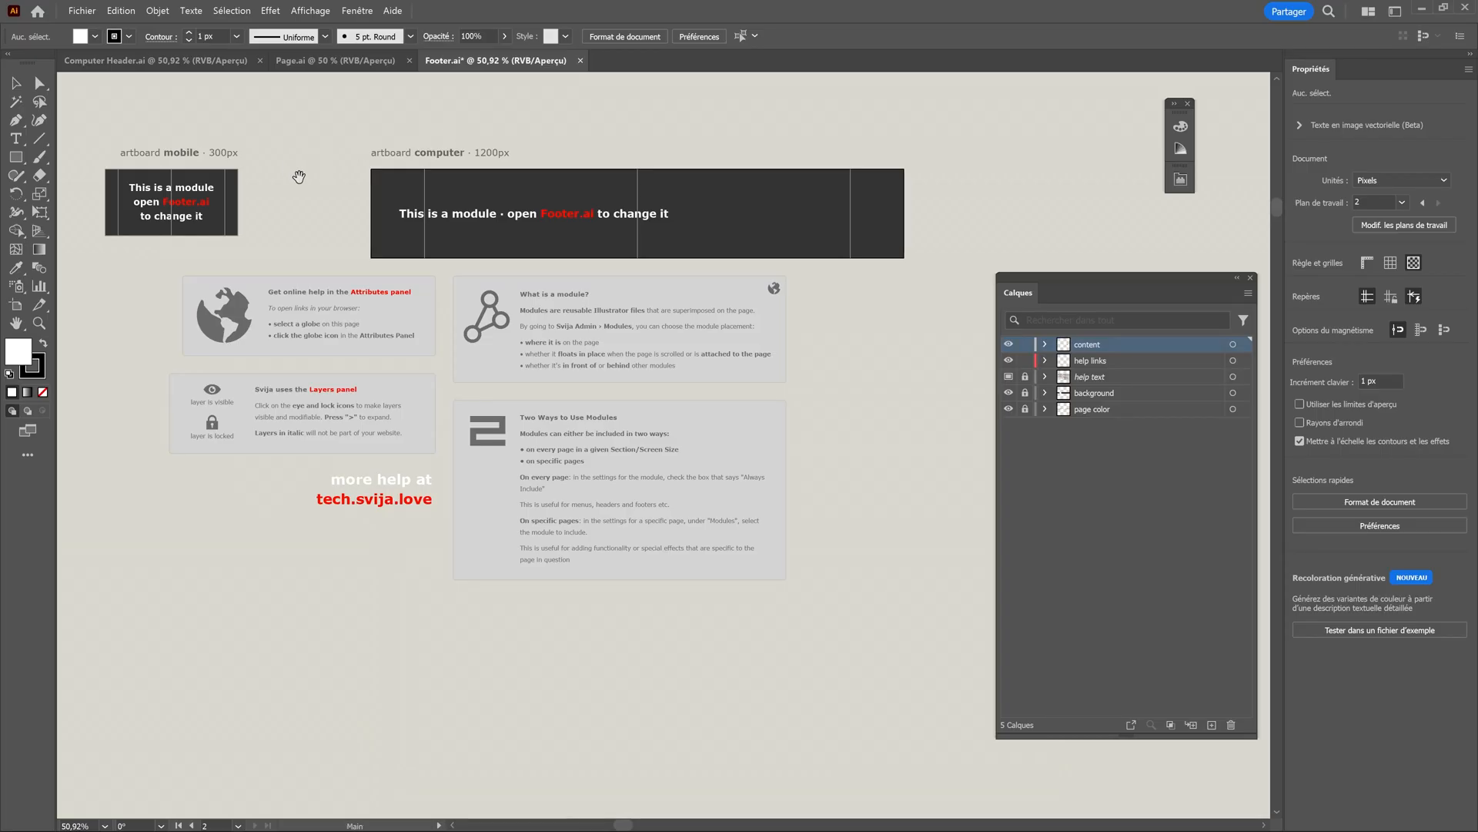
pyautogui.moveTo(298, 178); pyautogui.dragTo(393, 254)
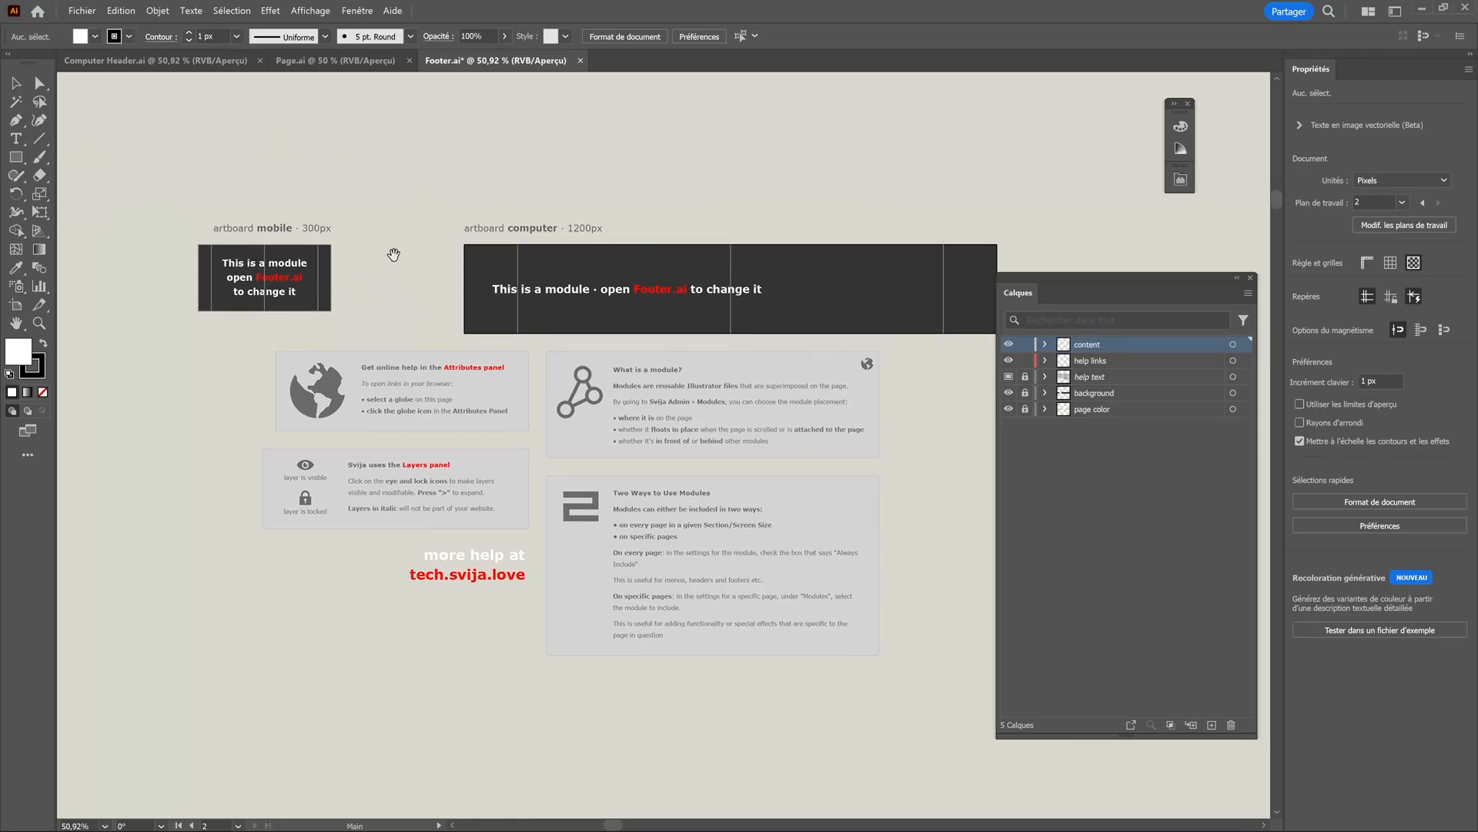
pyautogui.scroll(2, 290, 286)
pyautogui.scroll(1, 290, 286)
pyautogui.moveTo(485, 275); pyautogui.dragTo(595, 327)
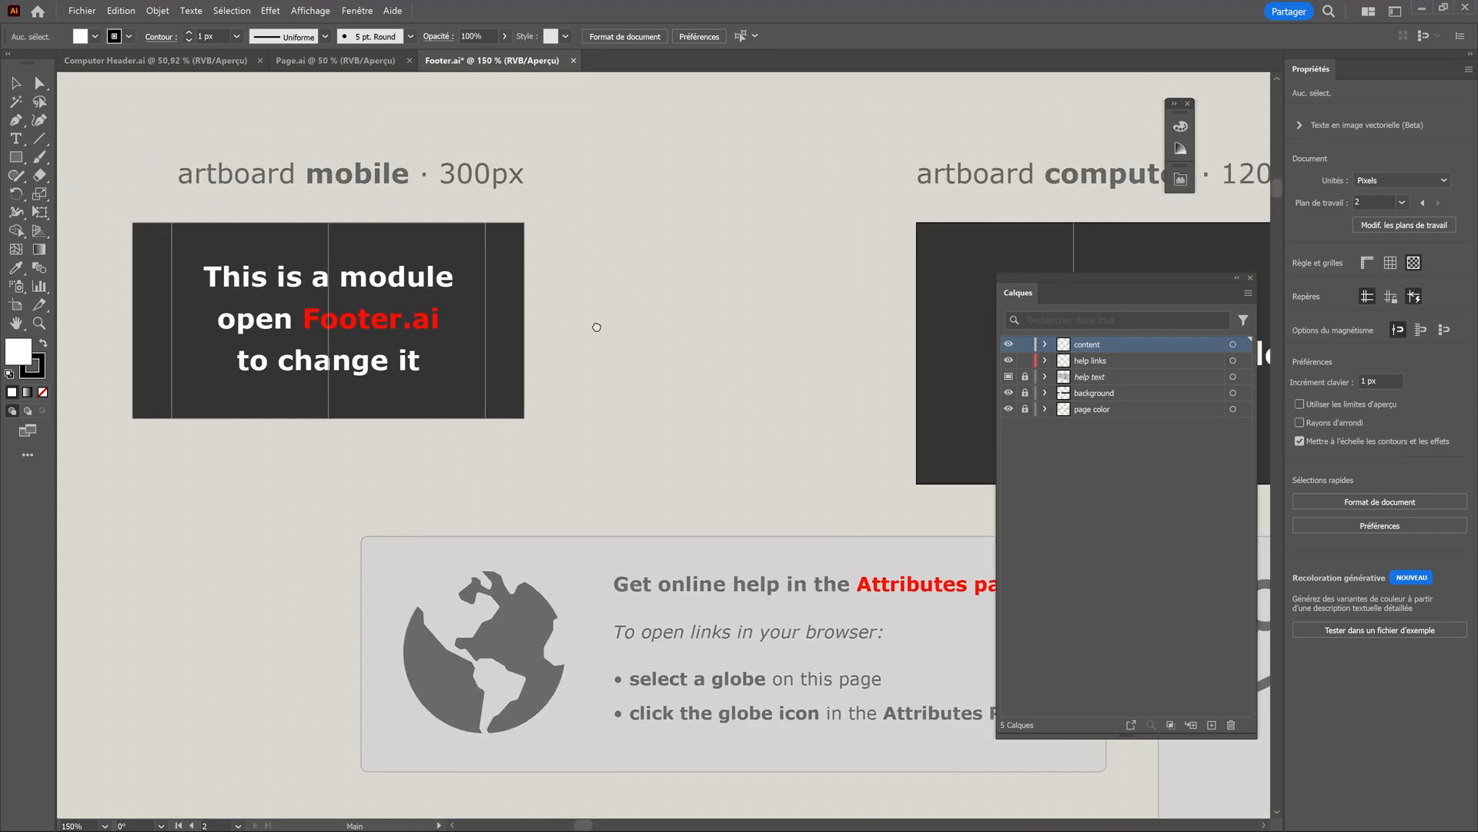
# Open Mobile Menu.ai and inspect its mobile artboard alongside the Computer Header.ai and Footer.ai modules.
pyautogui.hotkey('ctrl', 'Tab')
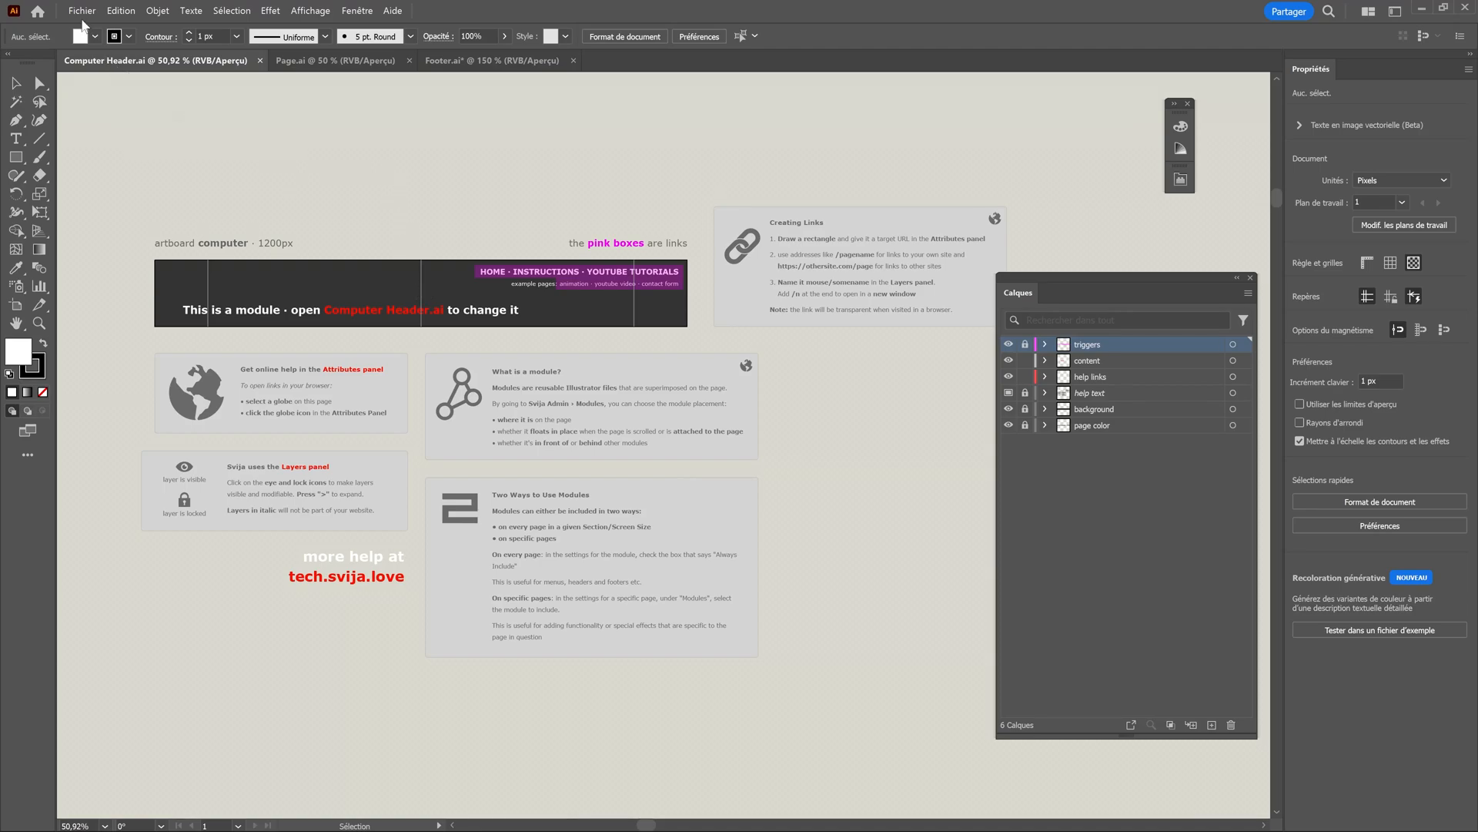
pyautogui.click(81, 12)
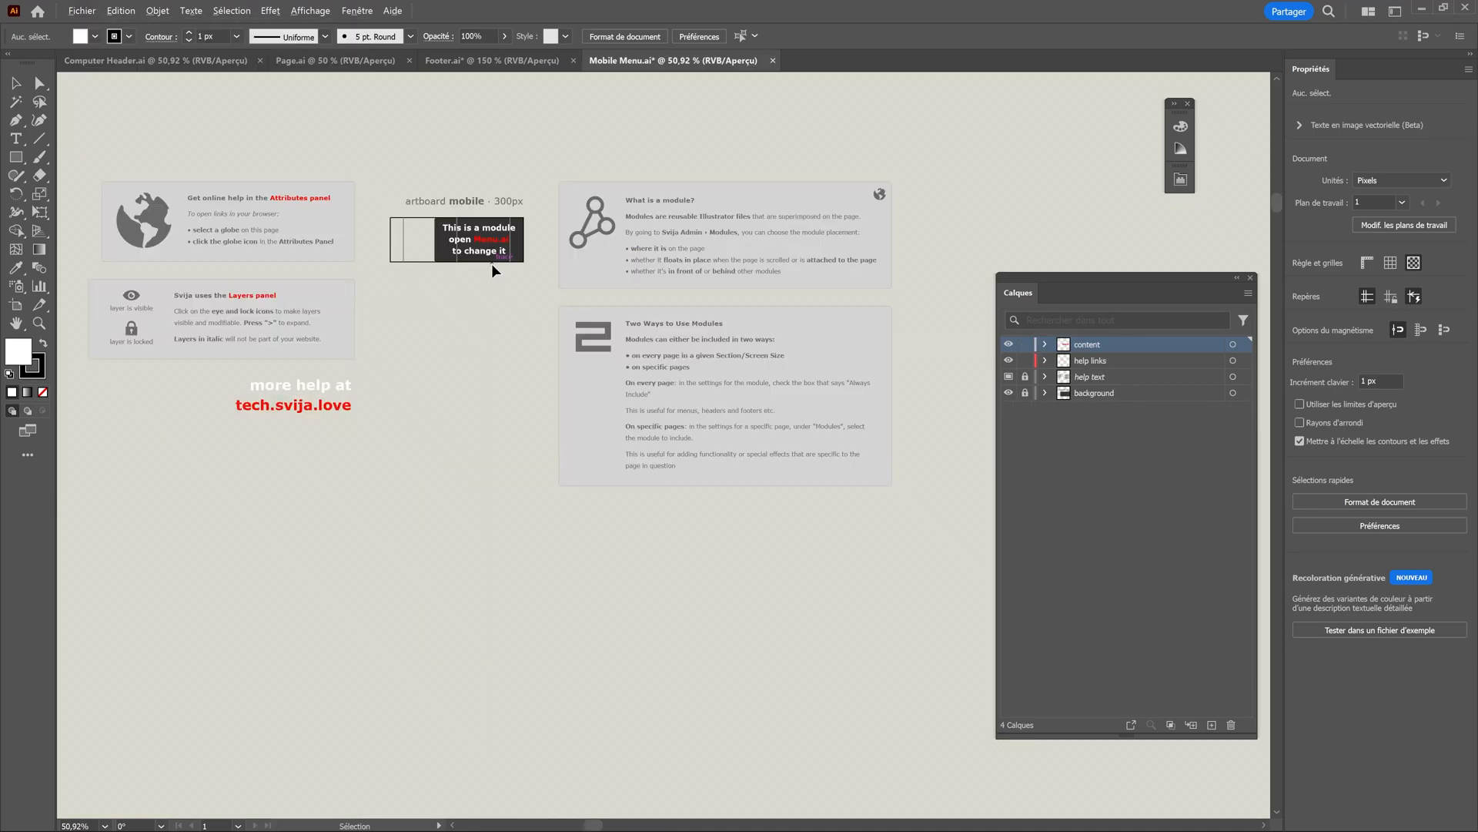
pyautogui.moveTo(493, 288); pyautogui.dragTo(525, 370)
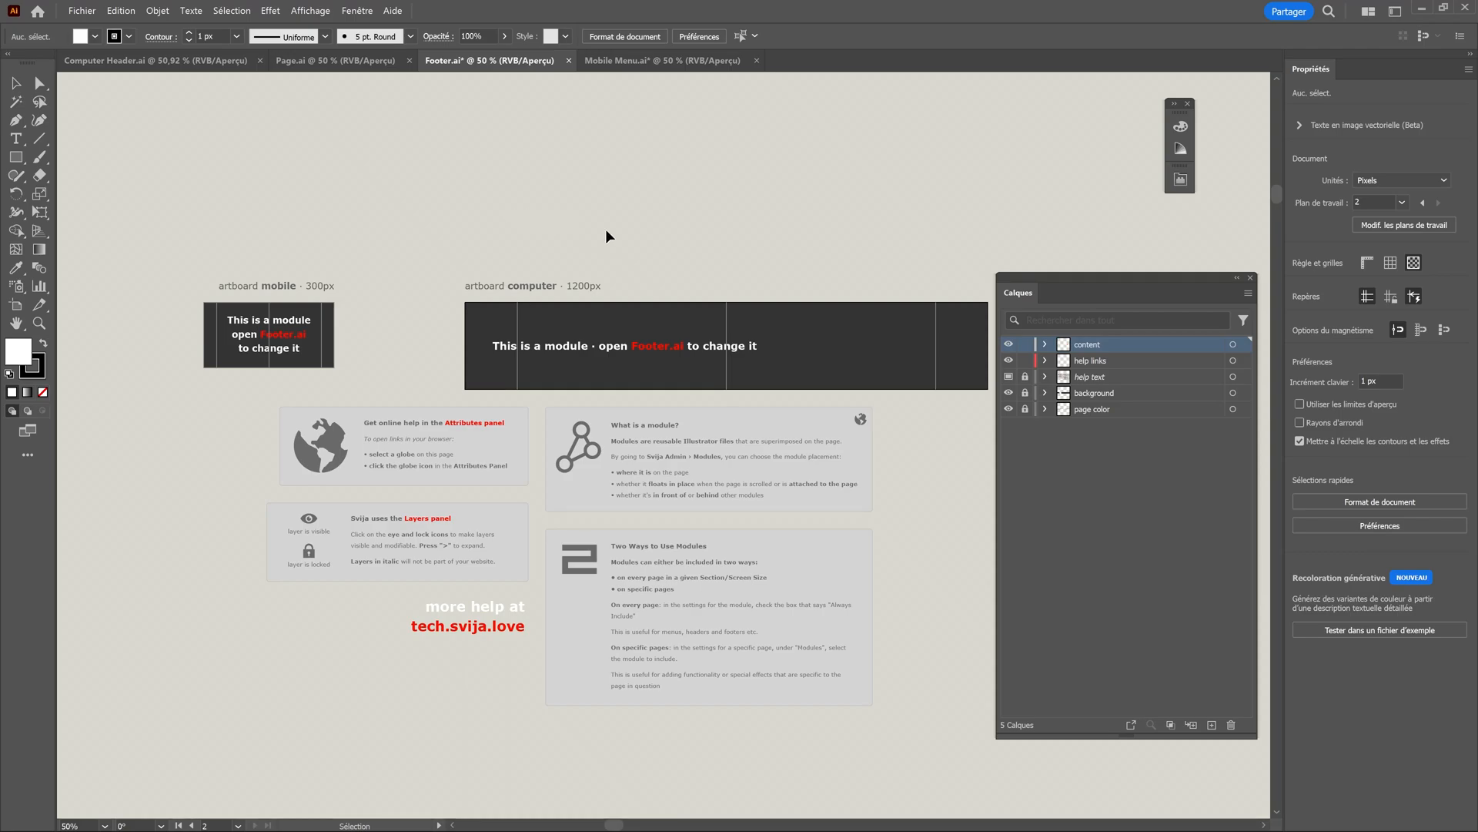
pyautogui.click(620, 60)
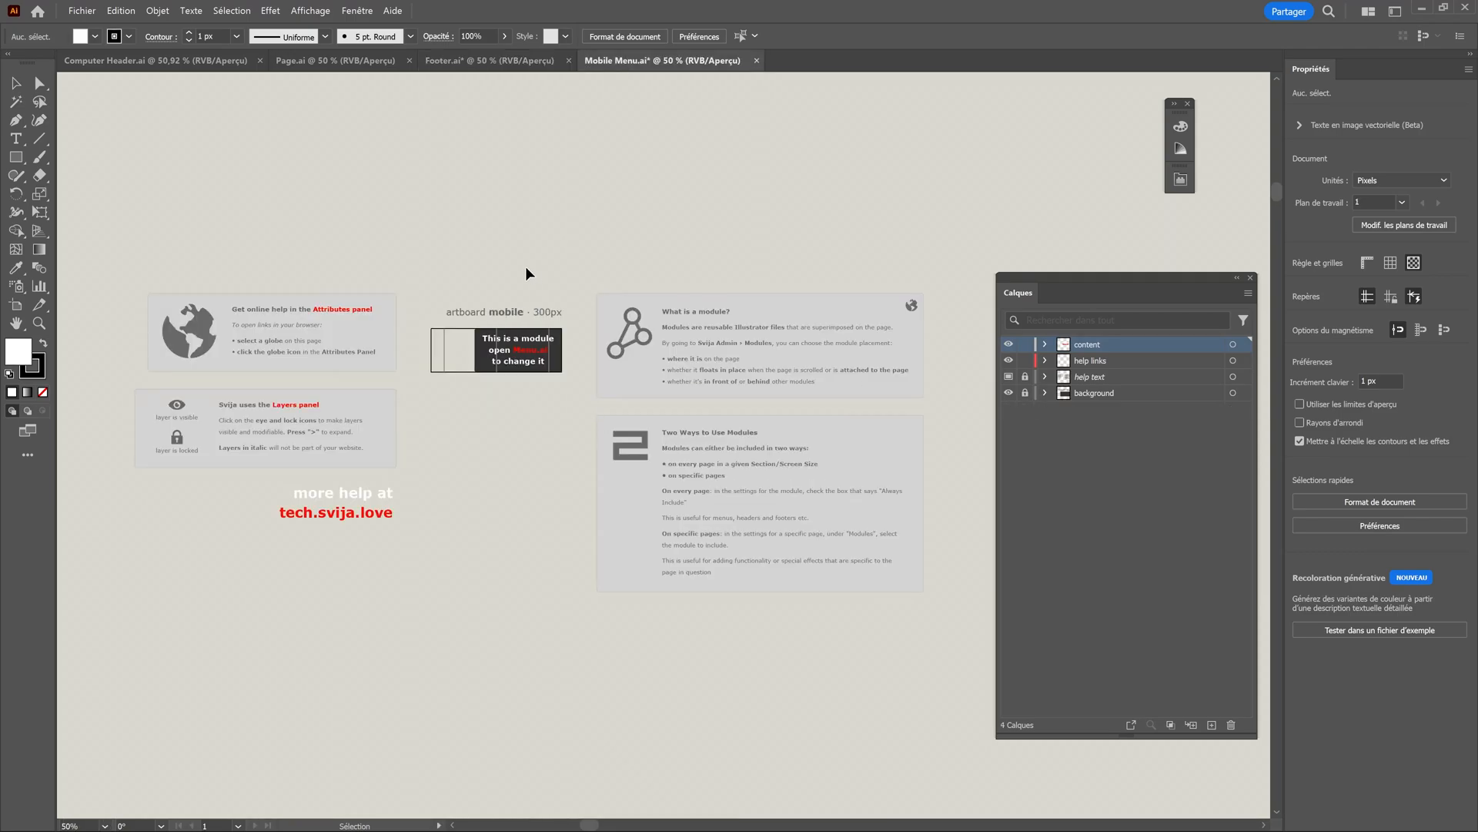
# Close Mobile Menu.ai and Footer.ai, and return to the Computer Header.ai document.
pyautogui.click(756, 61)
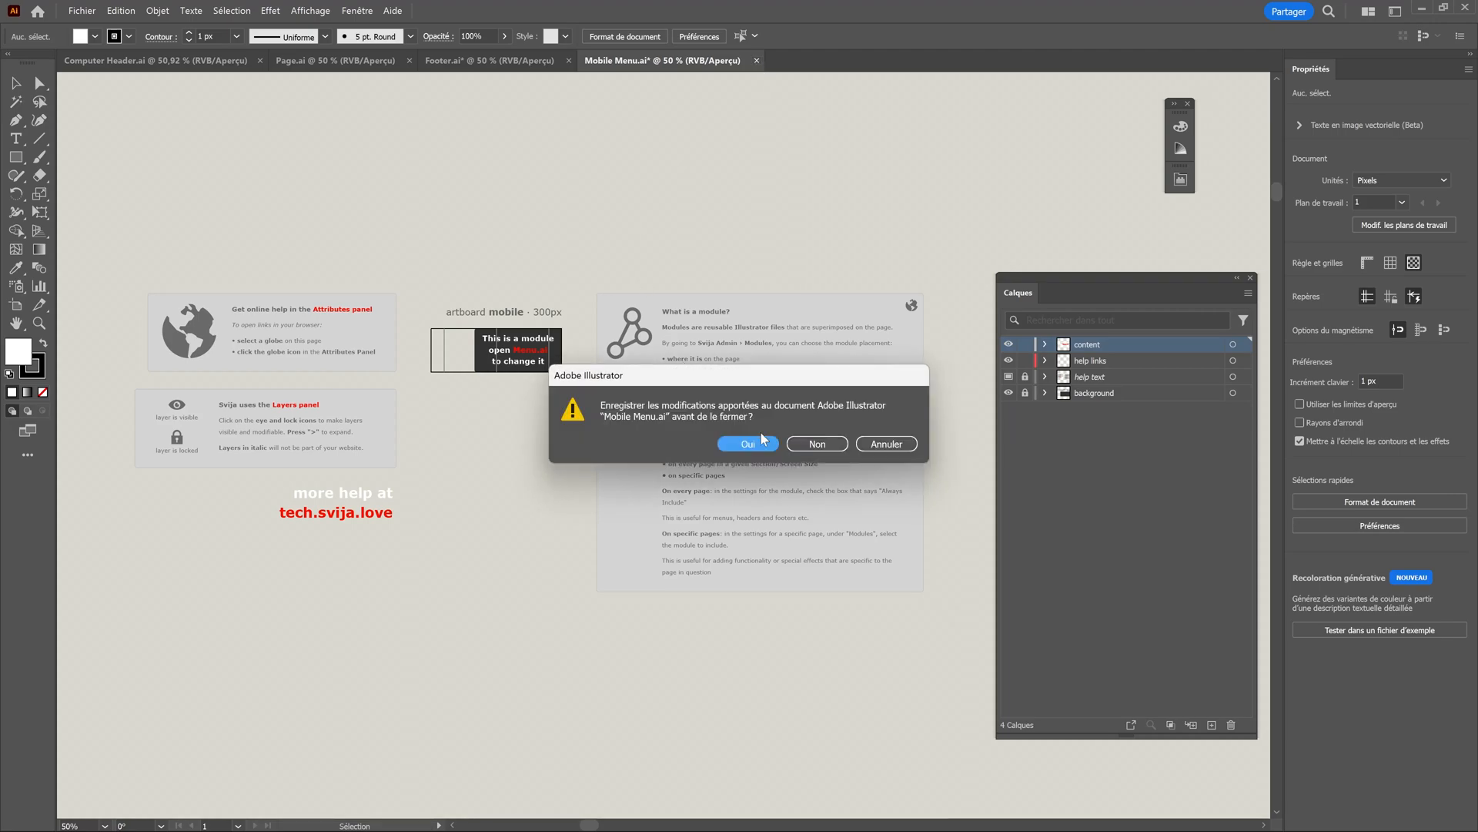
pyautogui.press('Escape')
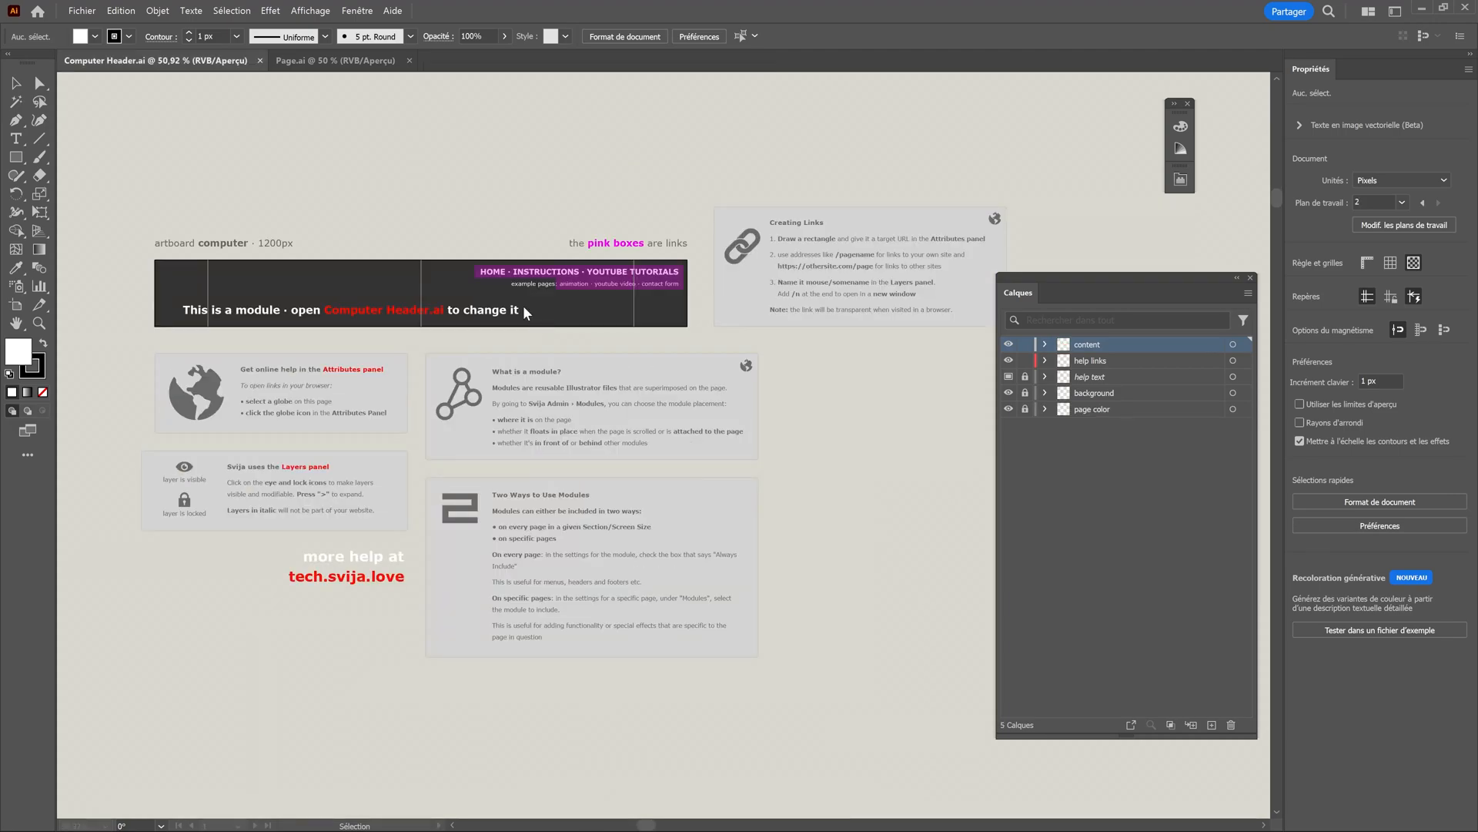
pyautogui.scroll(1, 454, 251)
pyautogui.moveTo(442, 228); pyautogui.dragTo(508, 212)
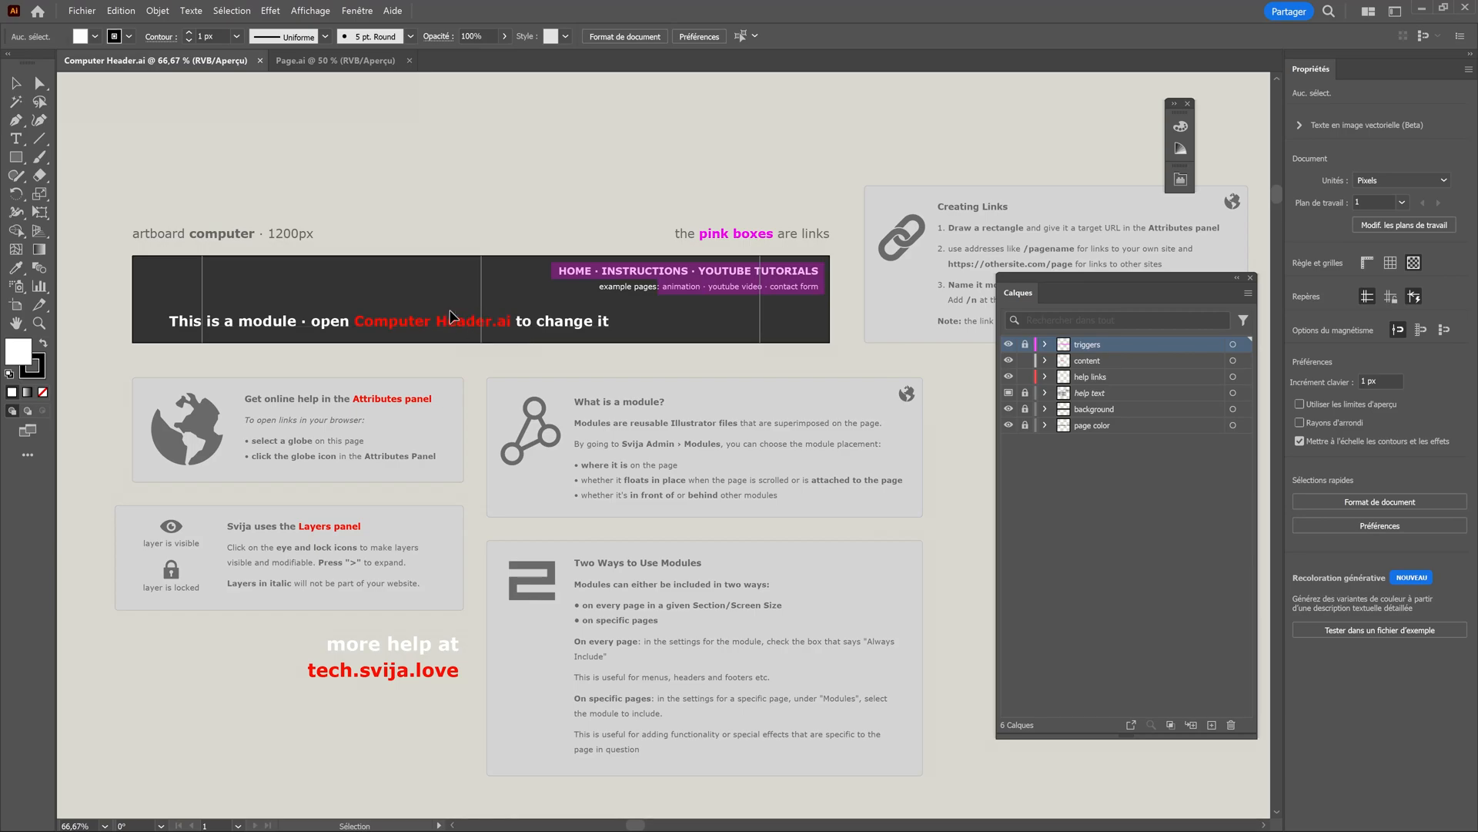
pyautogui.click(345, 61)
pyautogui.click(228, 58)
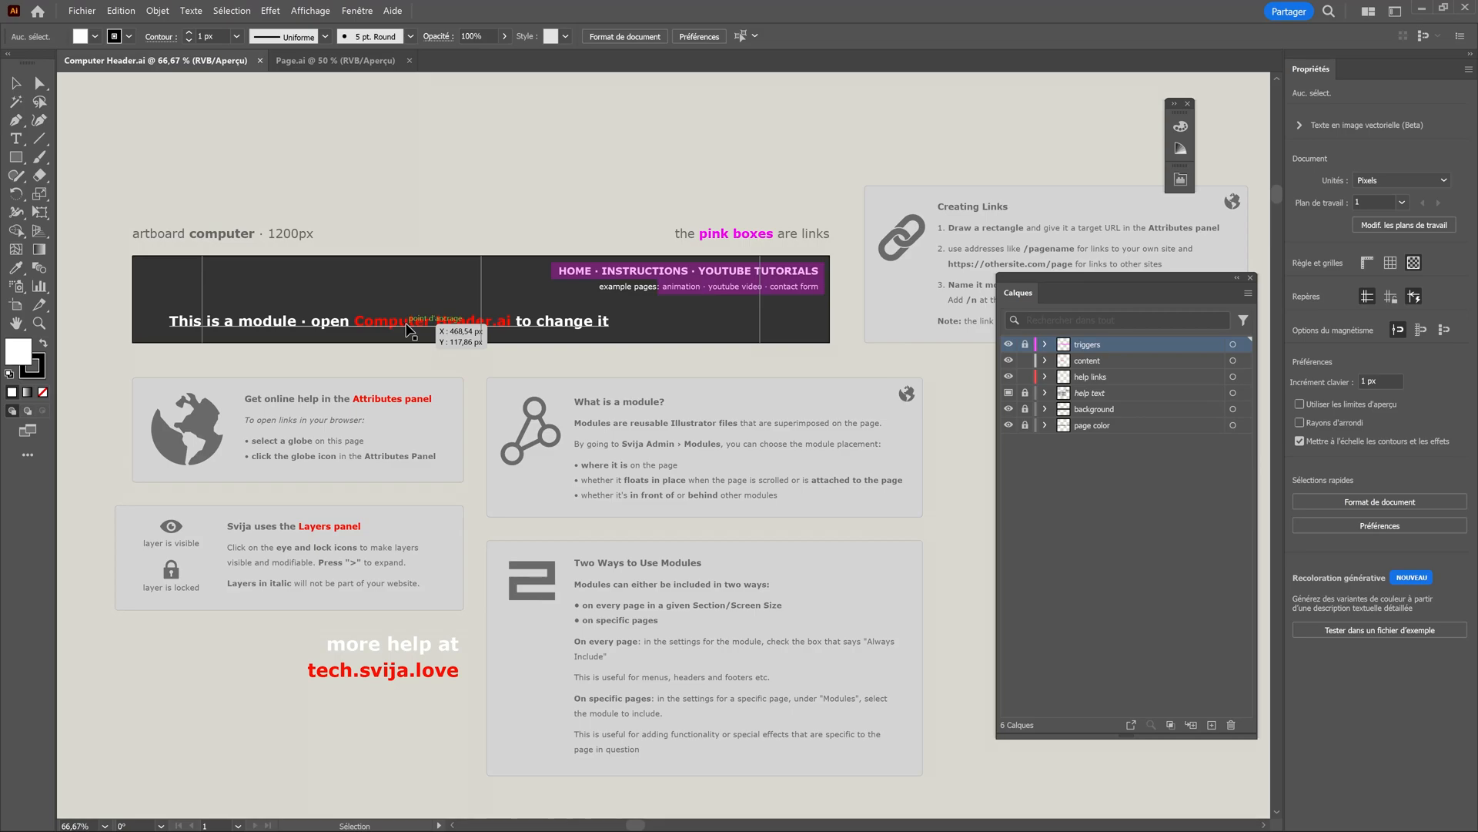
# Open the installed extension's panel while Computer Header.ai is active.
pyautogui.click(356, 10)
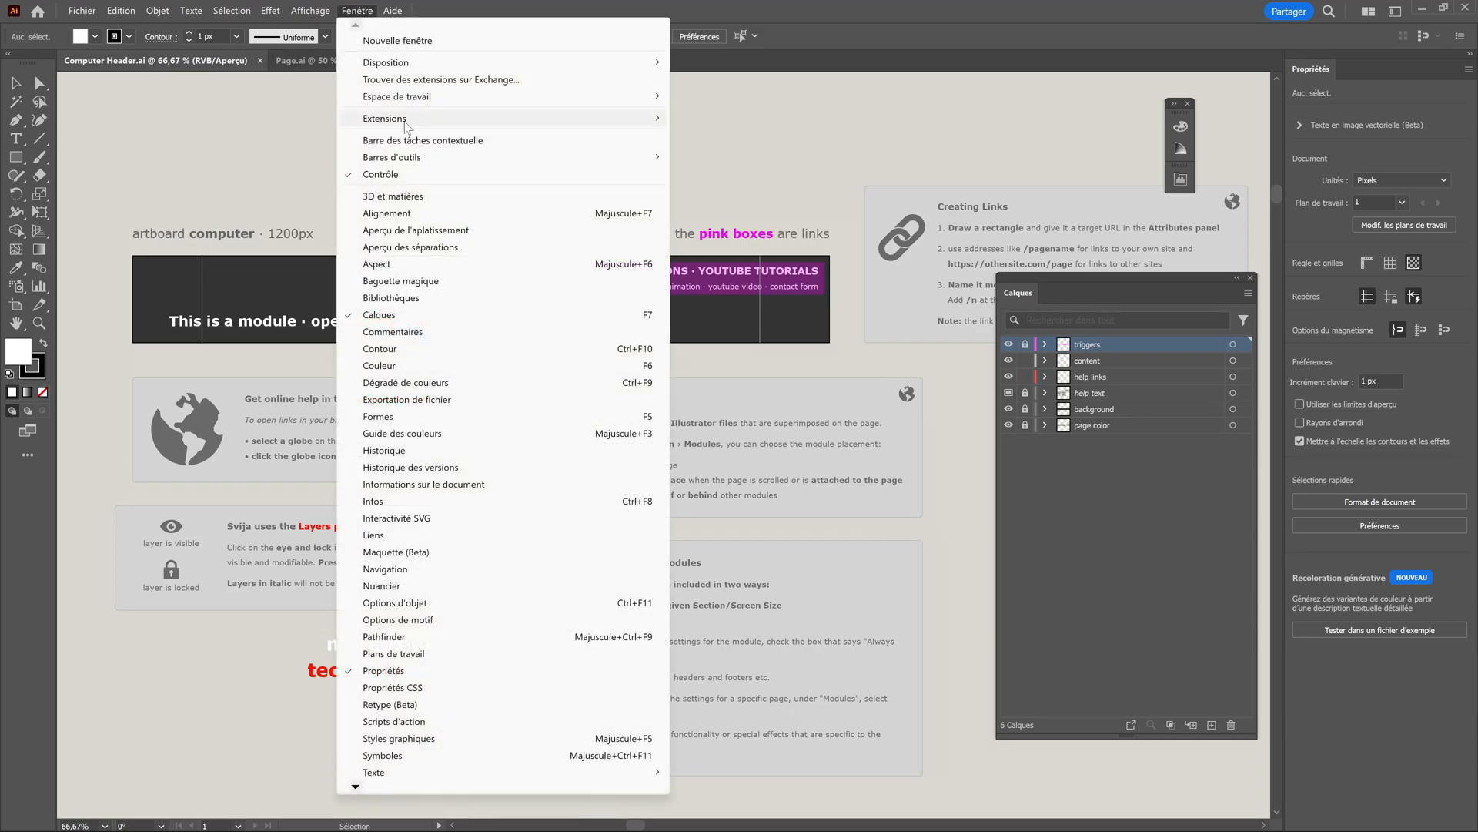
pyautogui.moveTo(406, 126)
pyautogui.click(720, 137)
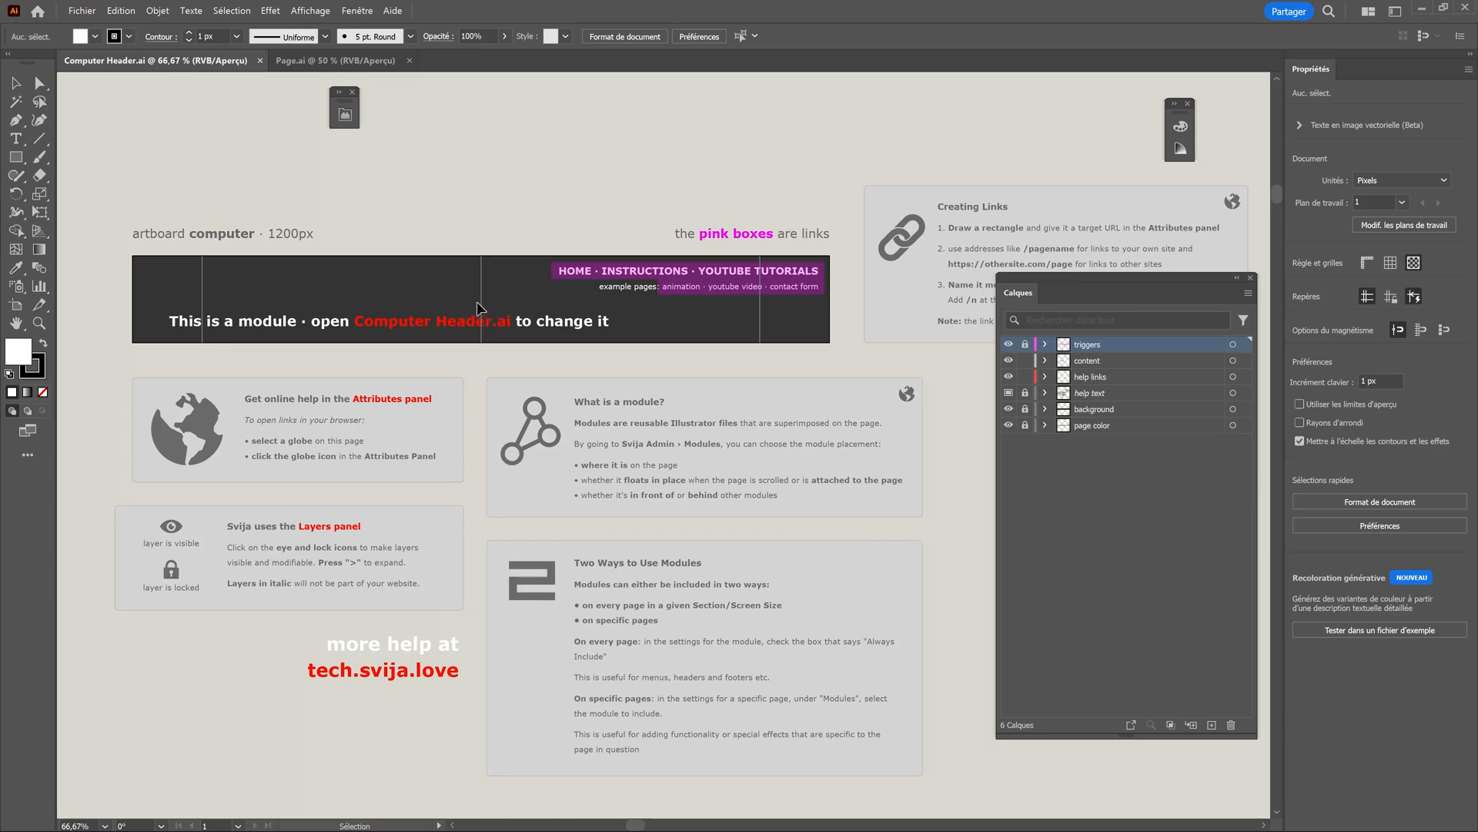
# Switch to the browser and open the Svija Cloud administration for the site.
pyautogui.hotkey('alt', 'Tab')
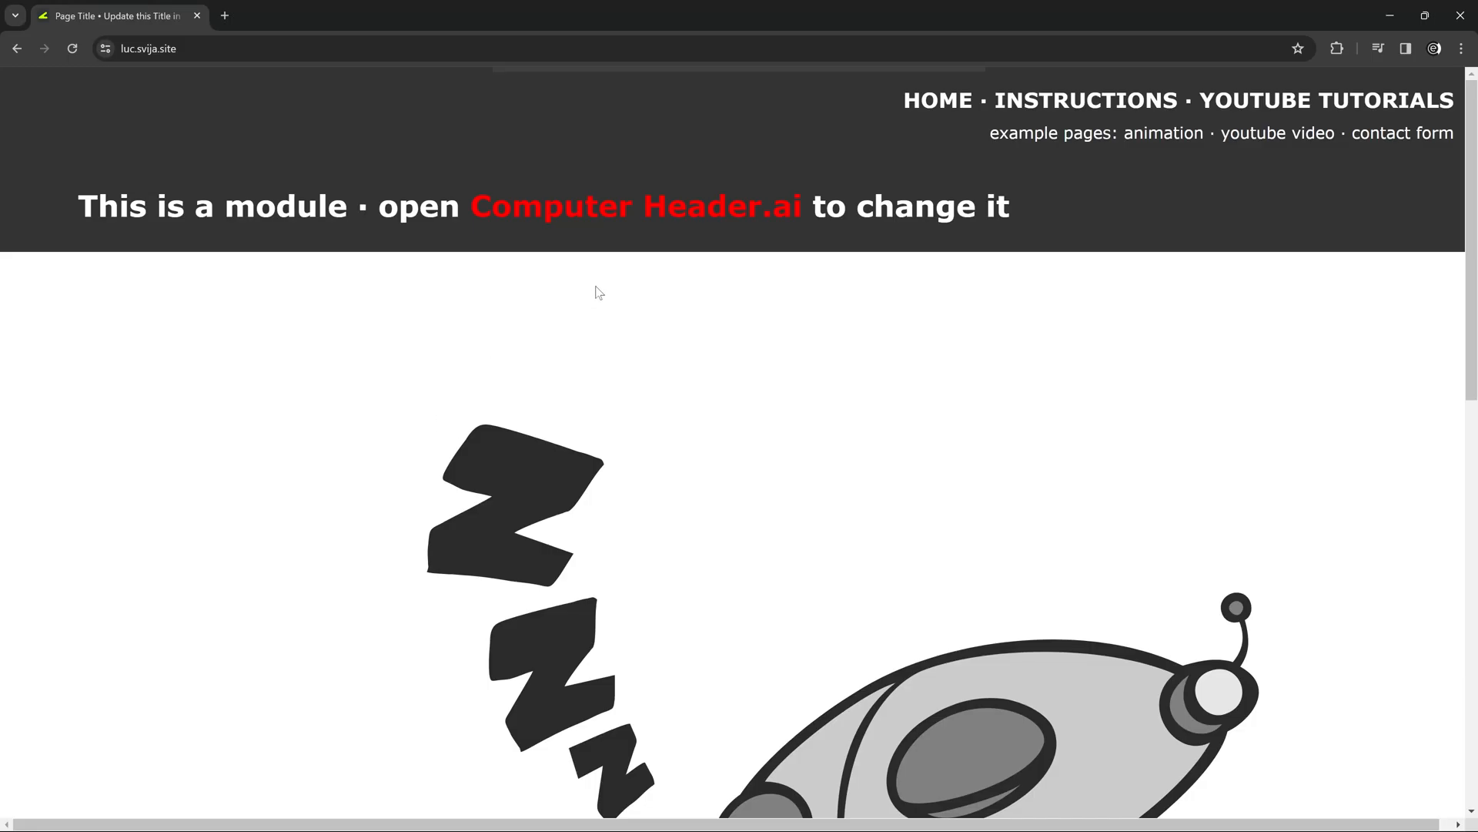
pyautogui.click(254, 49)
pyautogui.click(254, 49)
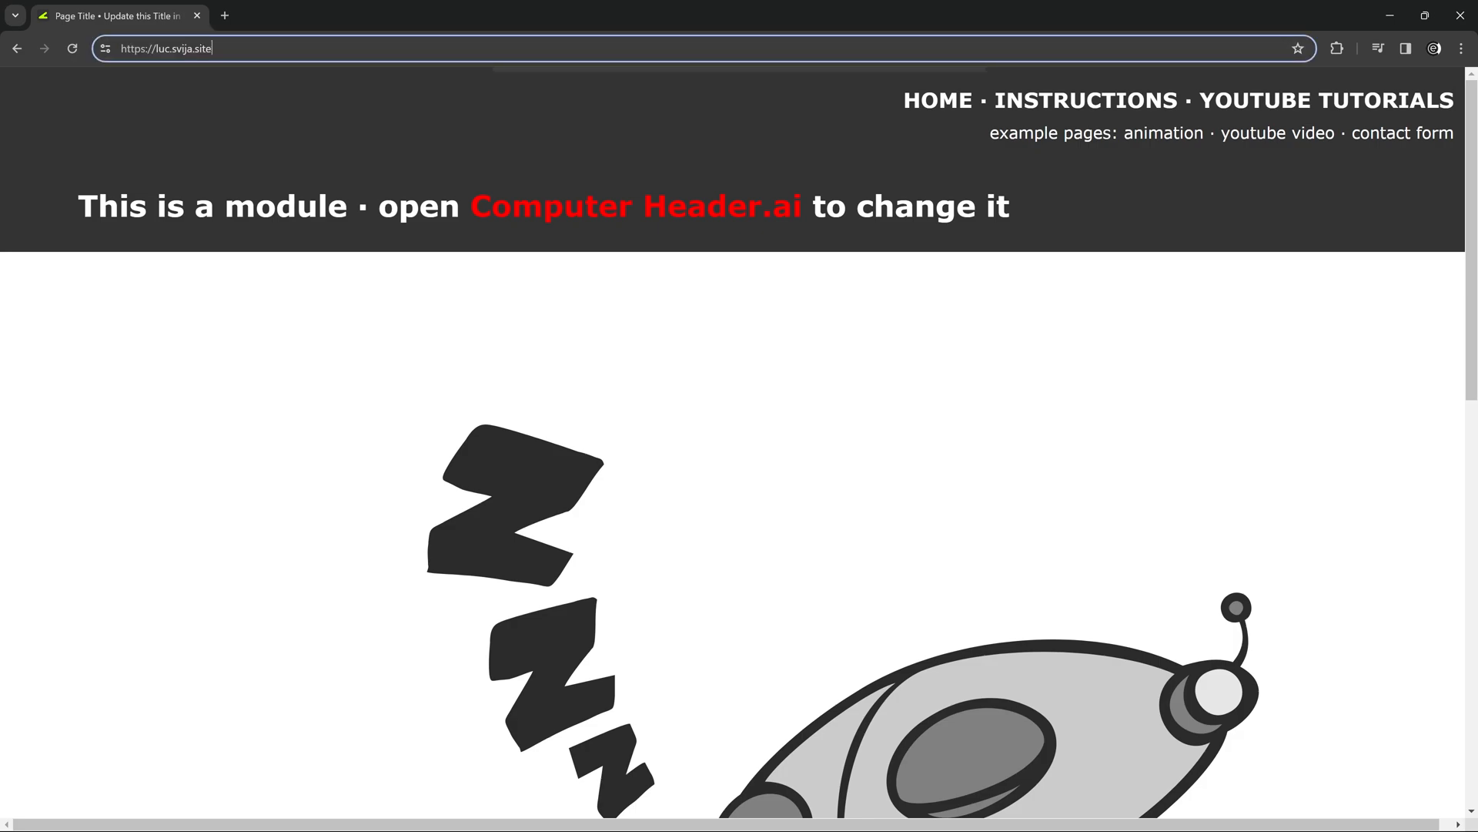
pyautogui.write('/c')
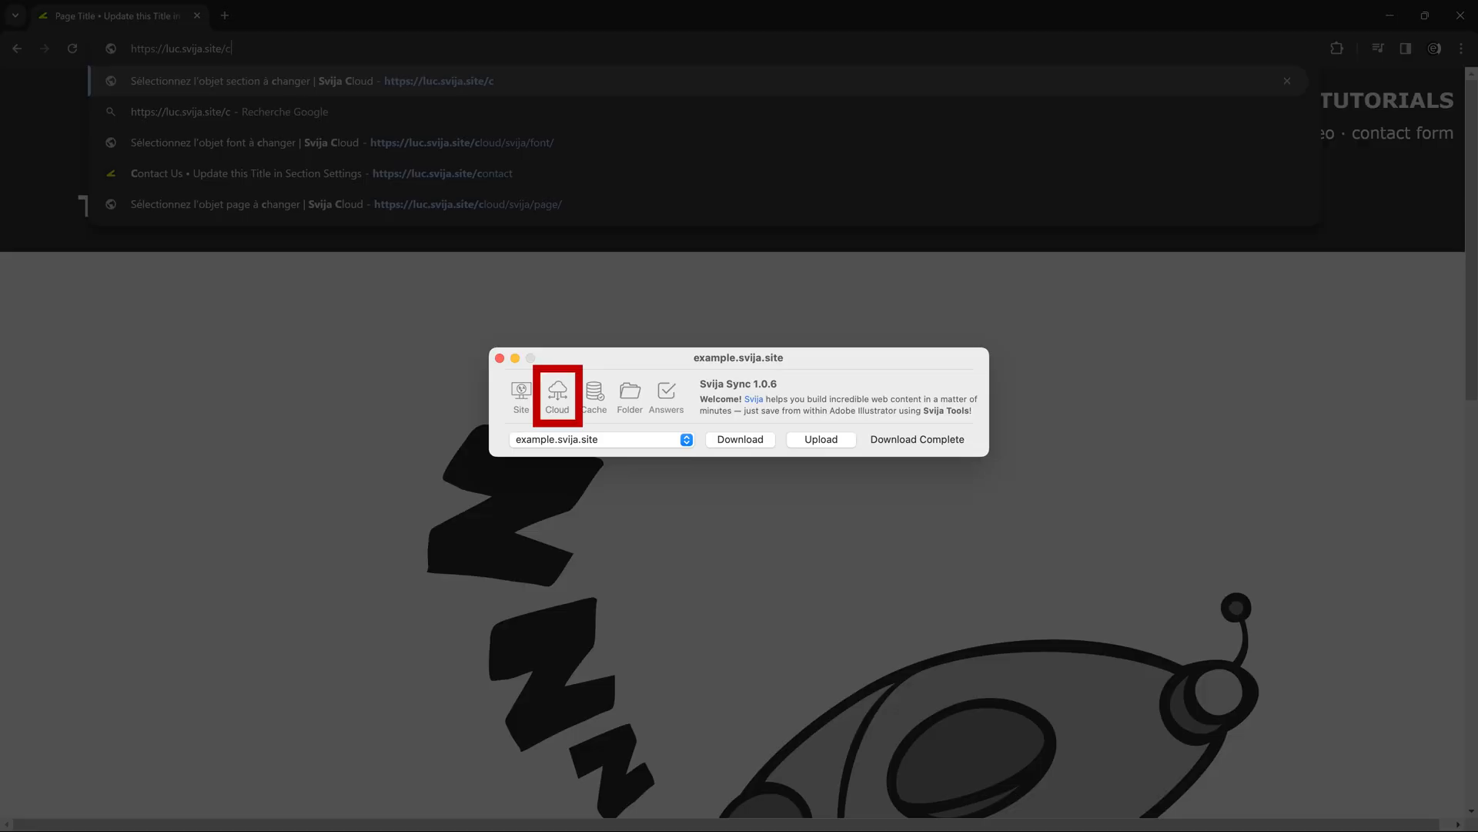
pyautogui.press('Return')
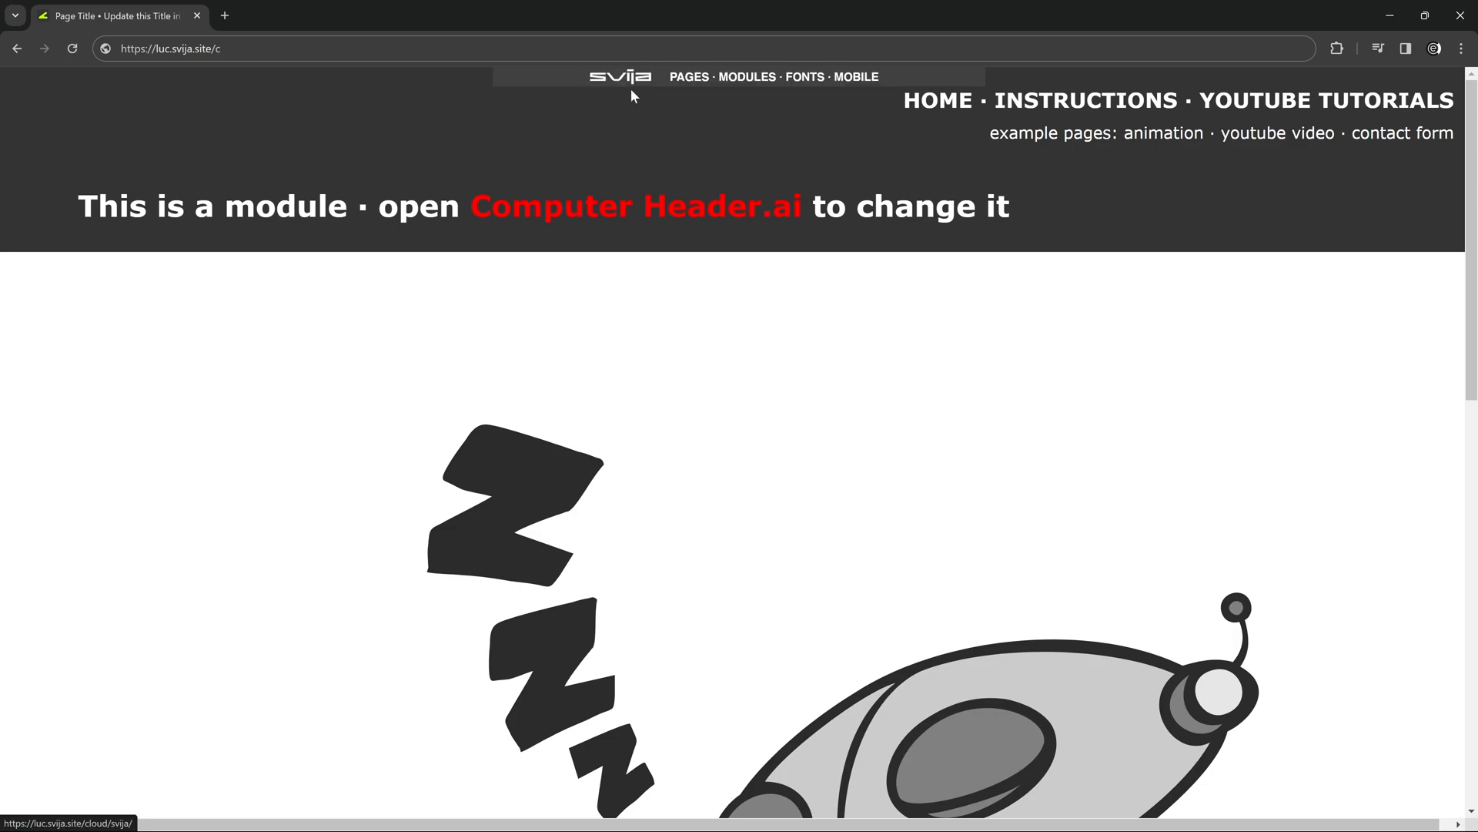
pyautogui.moveTo(667, 79)
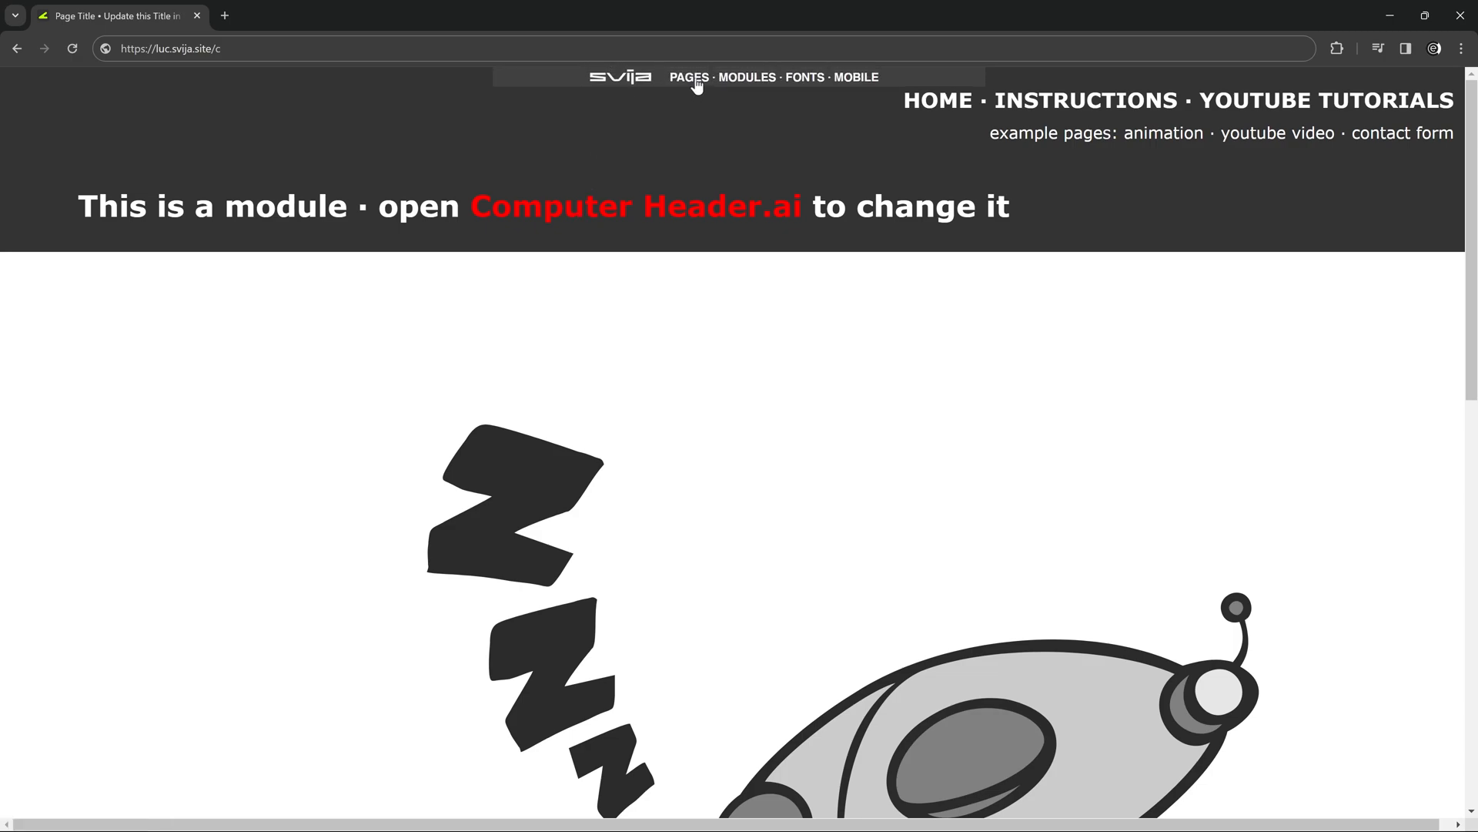
pyautogui.click(644, 81)
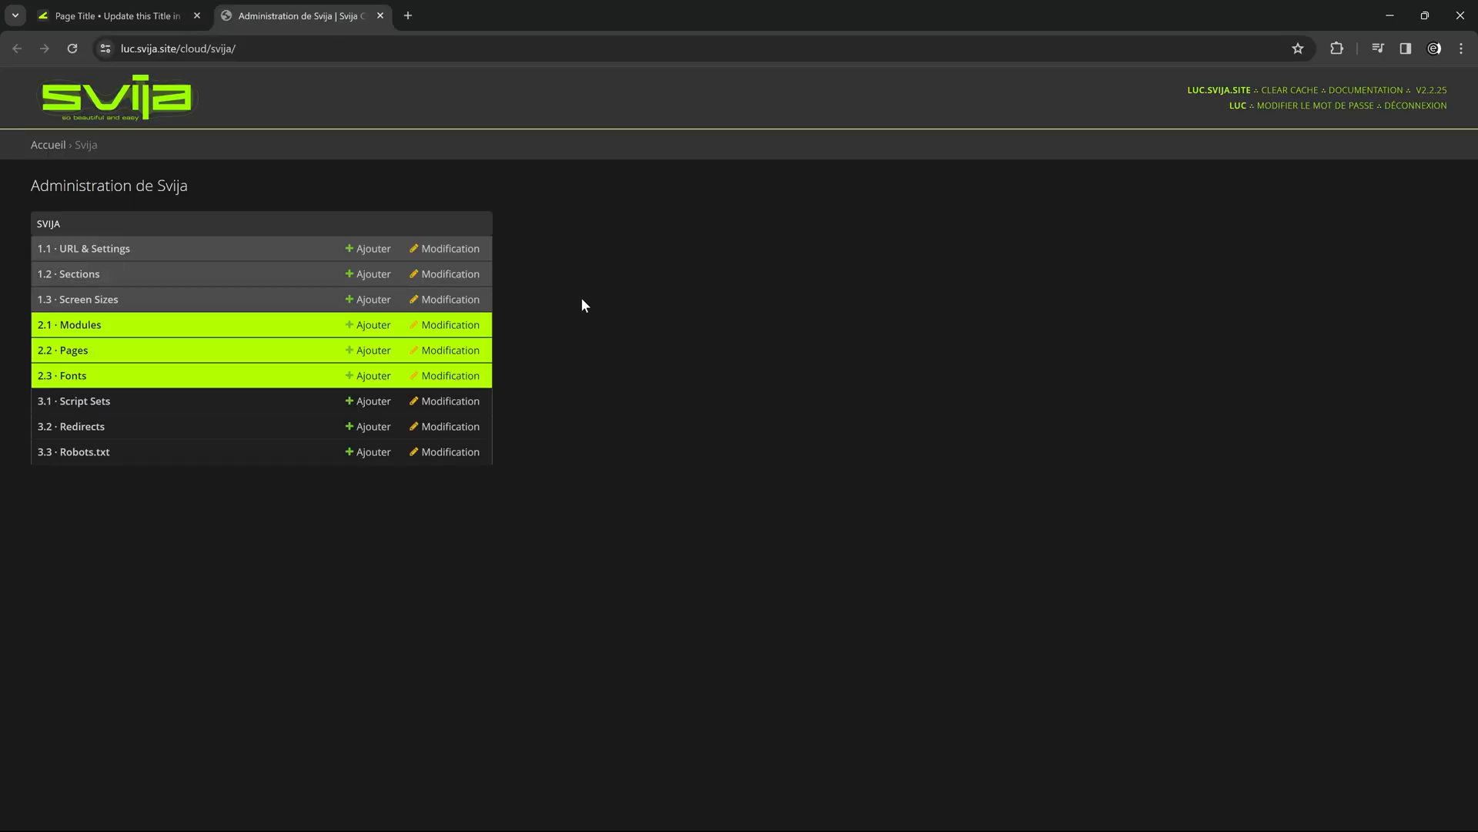
# Turn off Always include for the Header CP module and save the module.
pyautogui.click(91, 328)
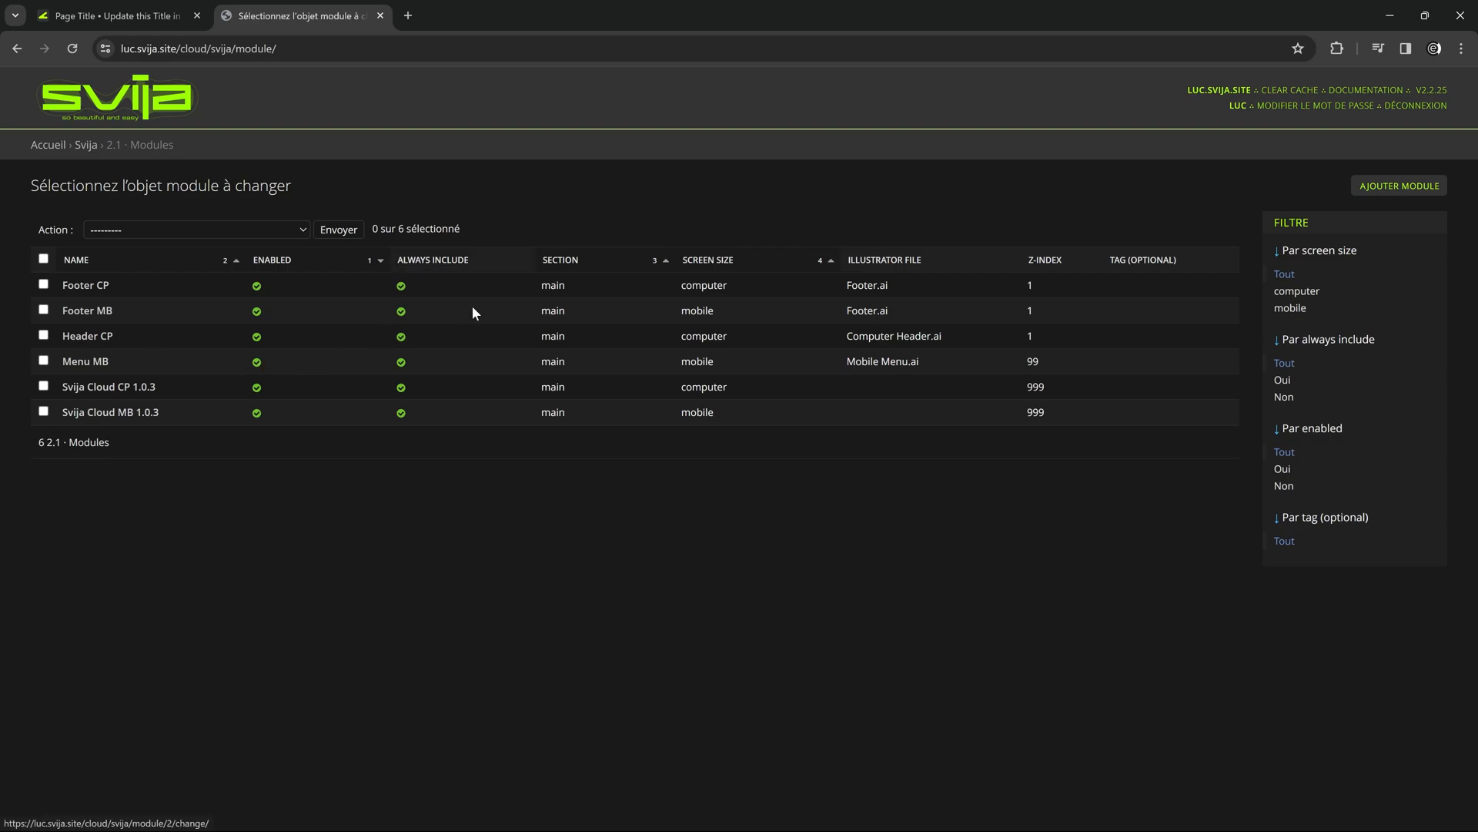
pyautogui.click(86, 336)
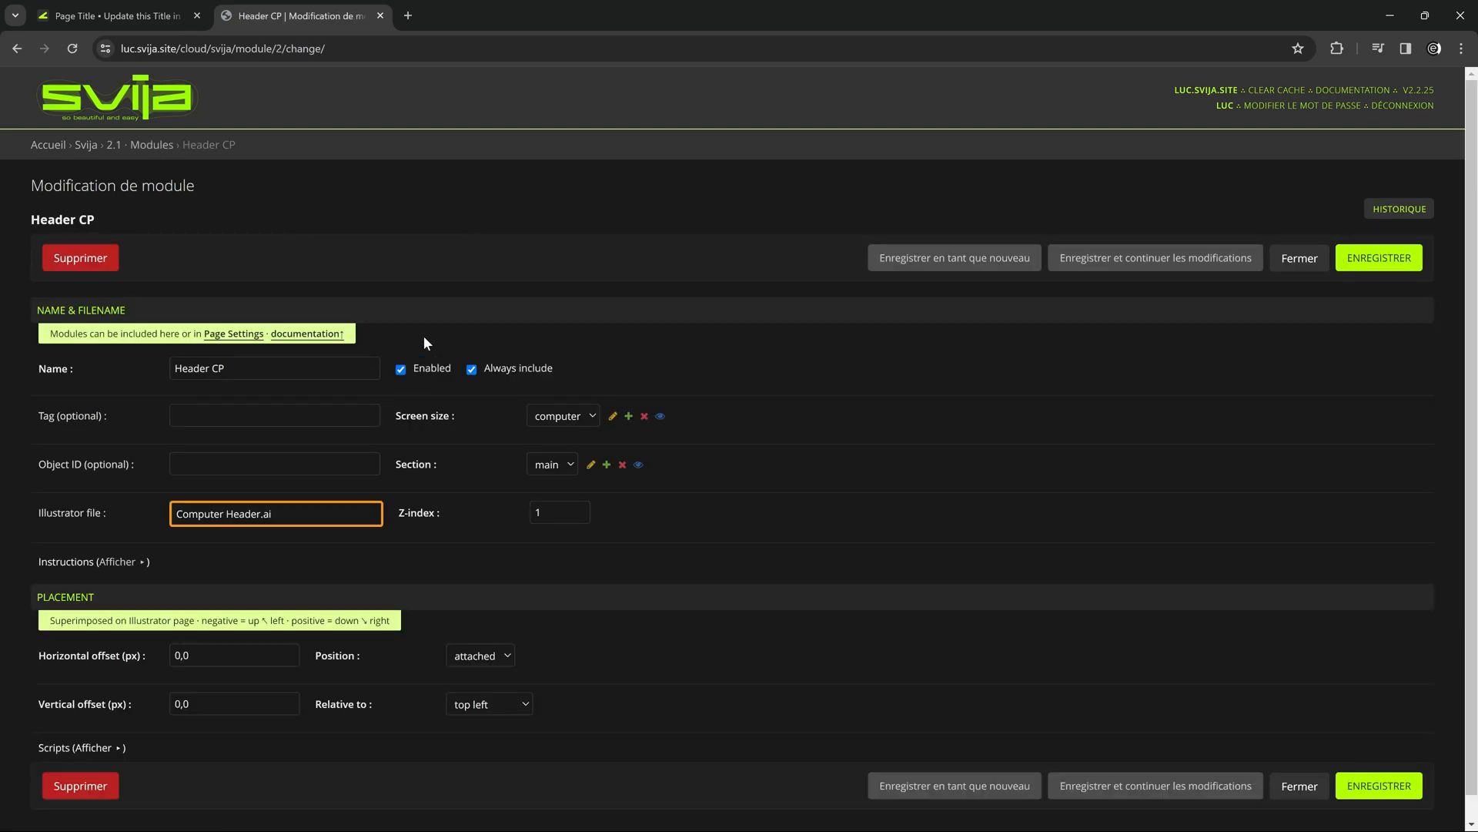
pyautogui.click(473, 369)
pyautogui.click(1379, 258)
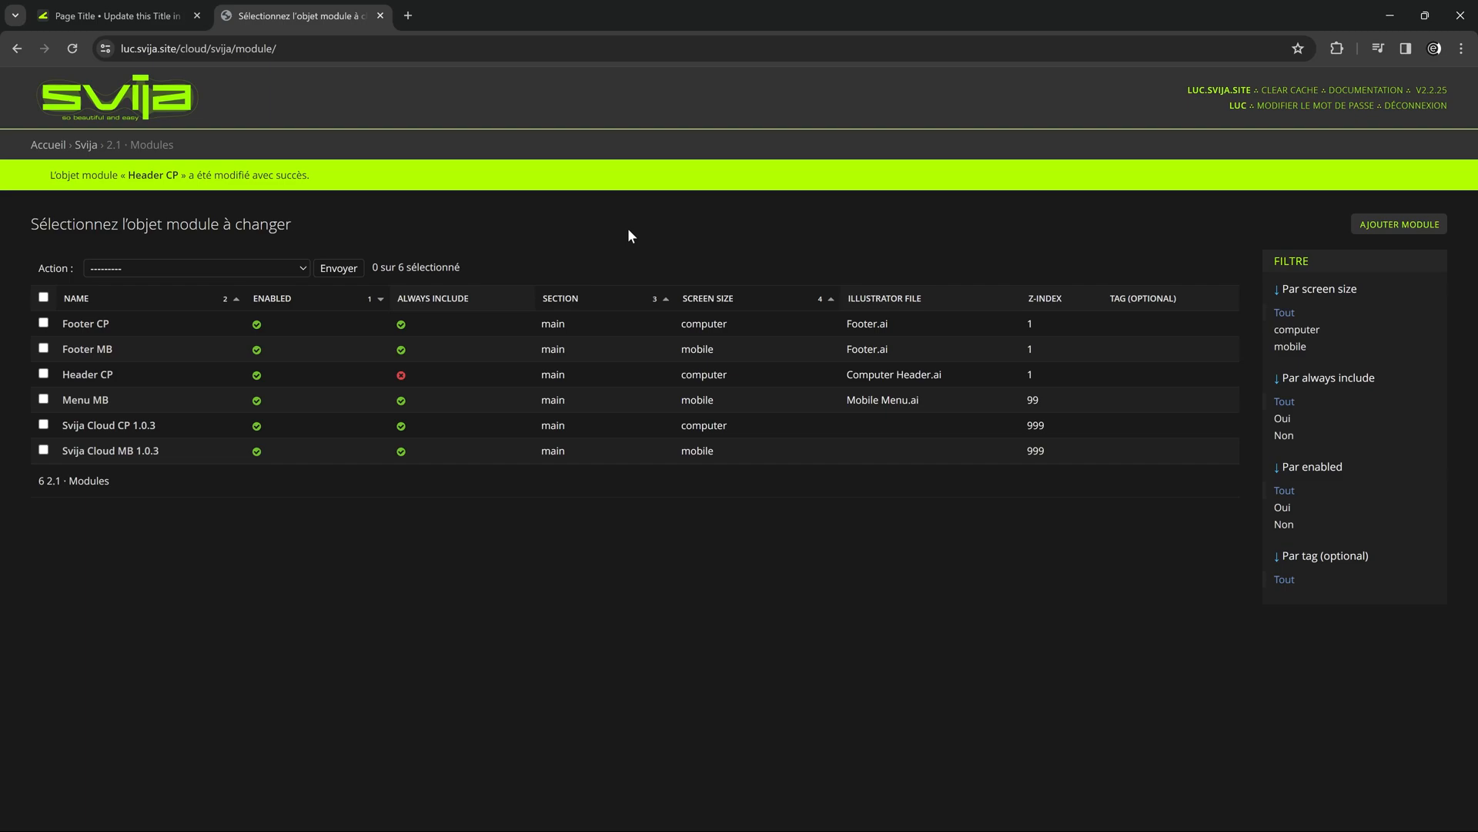
# Reload the site's home page and load /page02 to check the header on both pages.
pyautogui.click(143, 18)
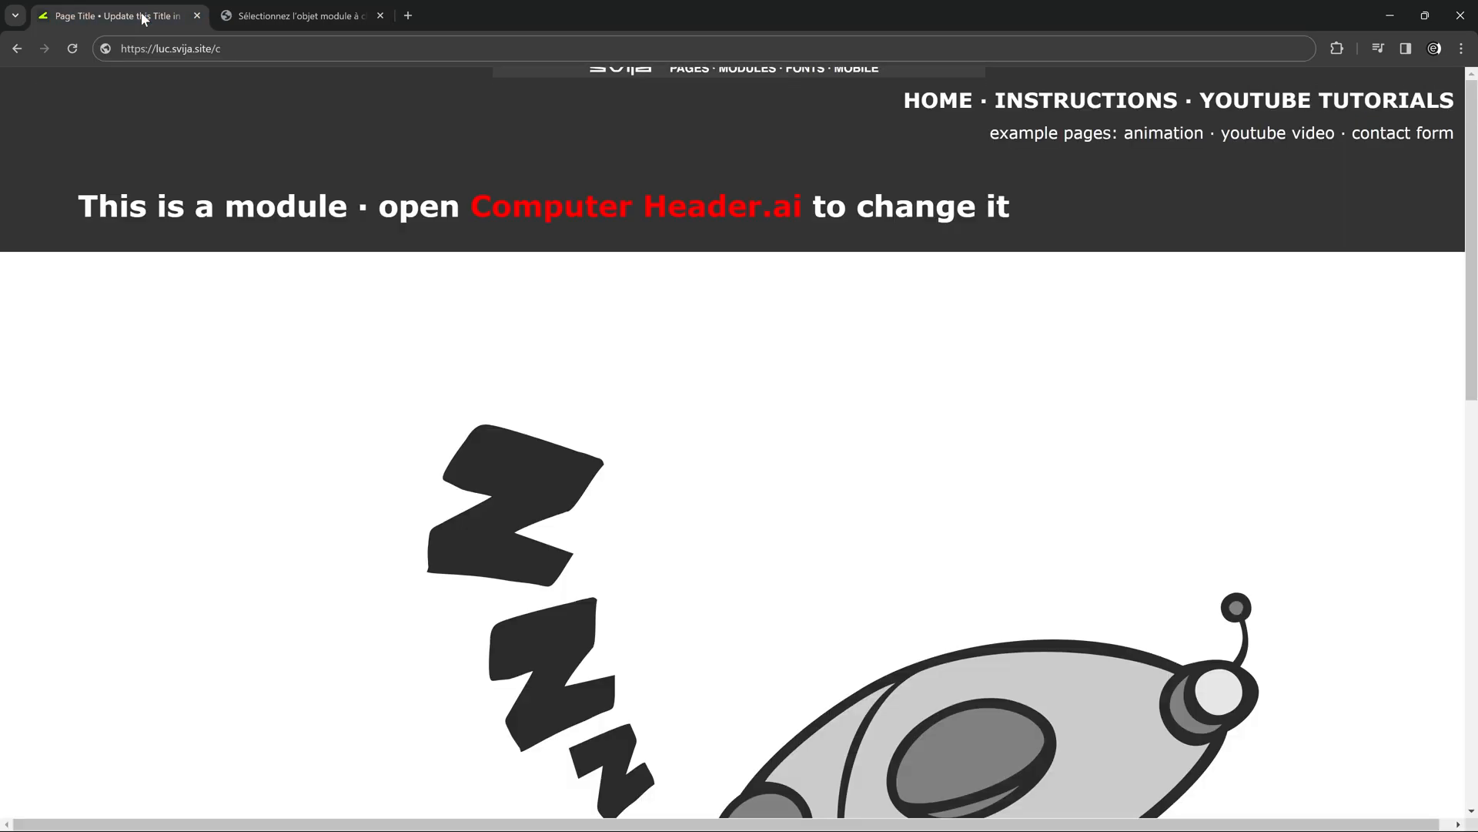
pyautogui.click(71, 49)
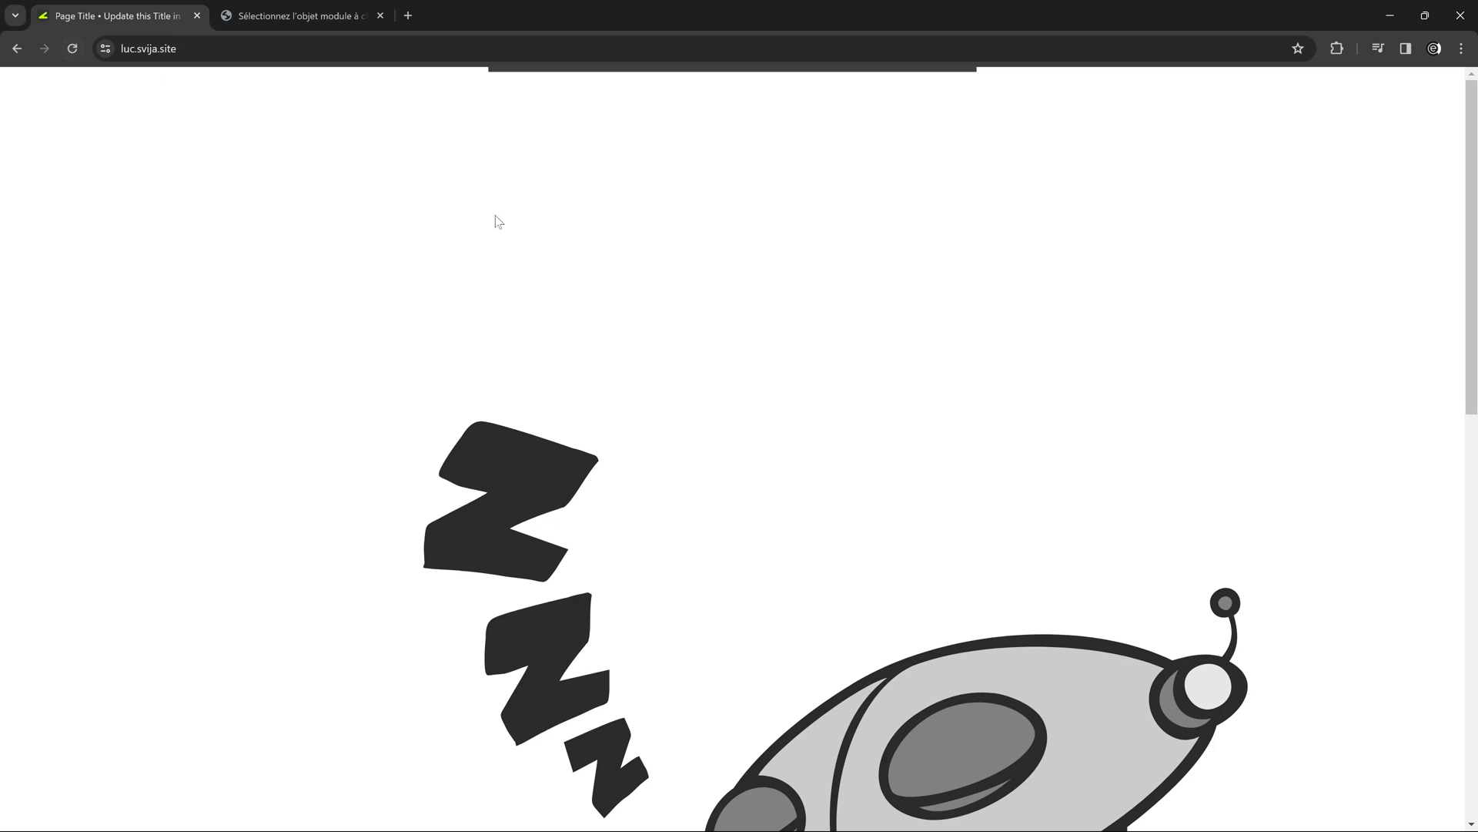
pyautogui.click(339, 49)
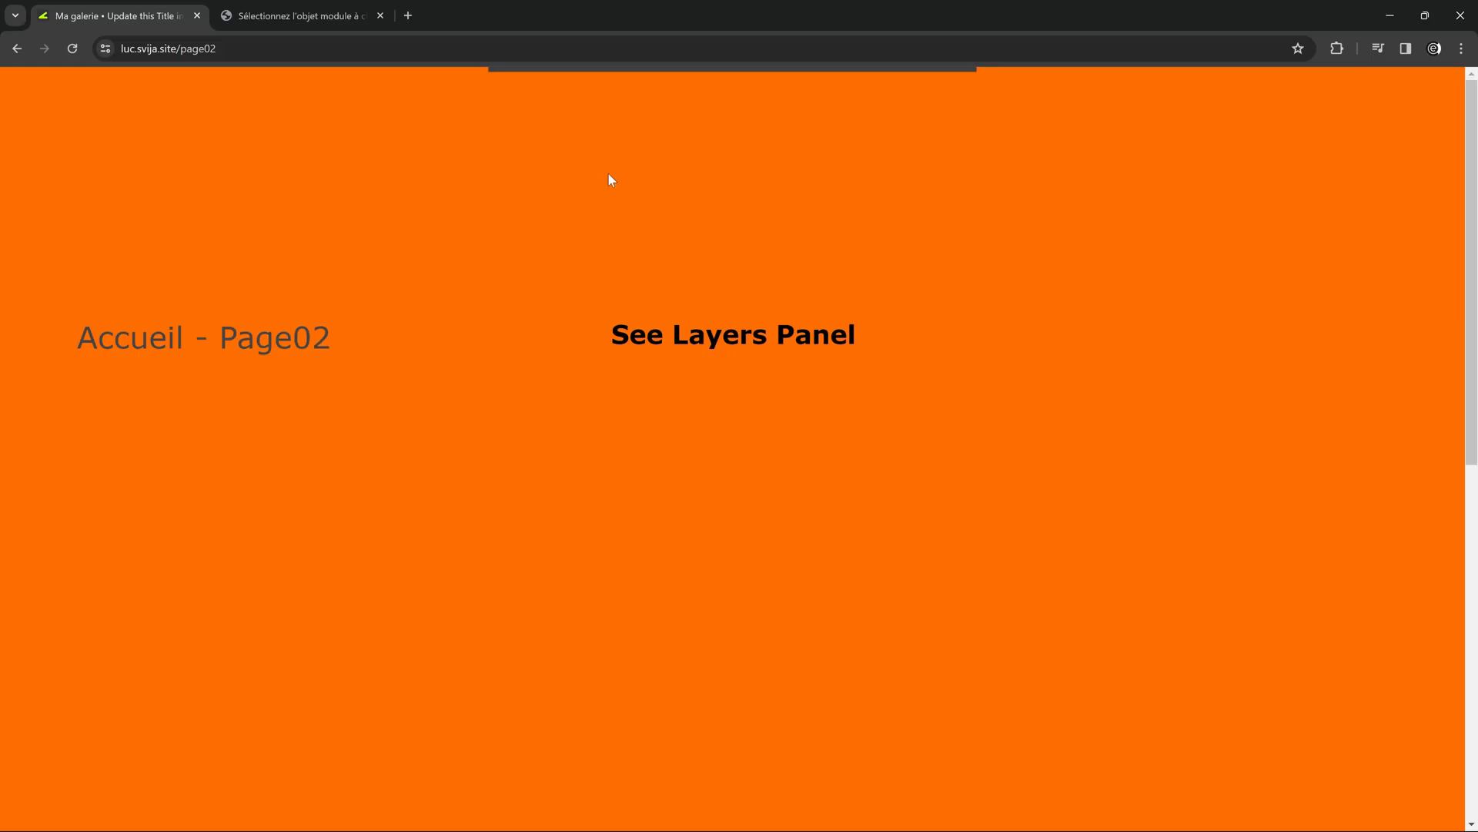
# Open the settings of the computer version of page-1 in the Svija Cloud administration.
pyautogui.click(313, 20)
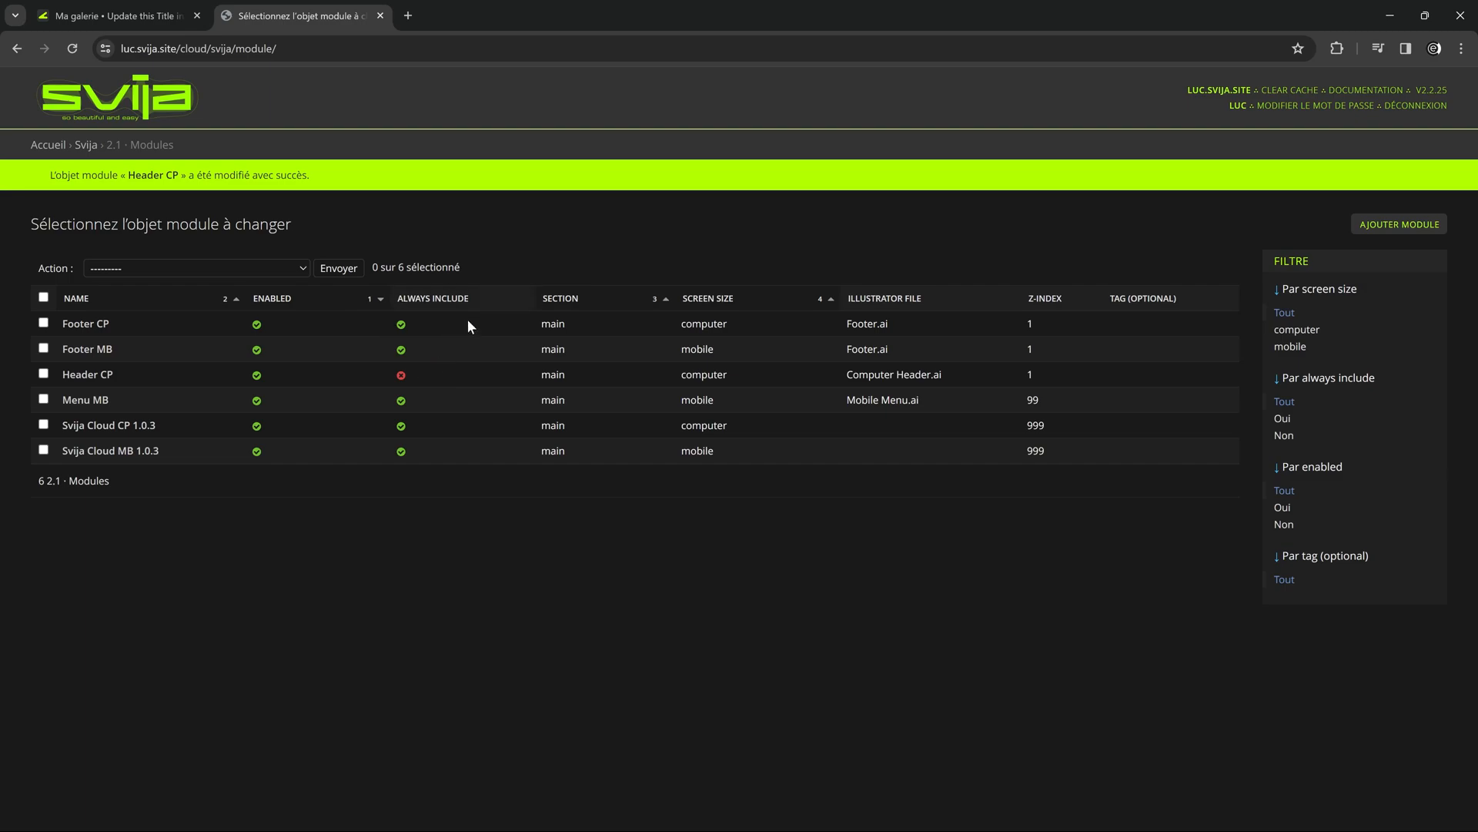
pyautogui.click(55, 152)
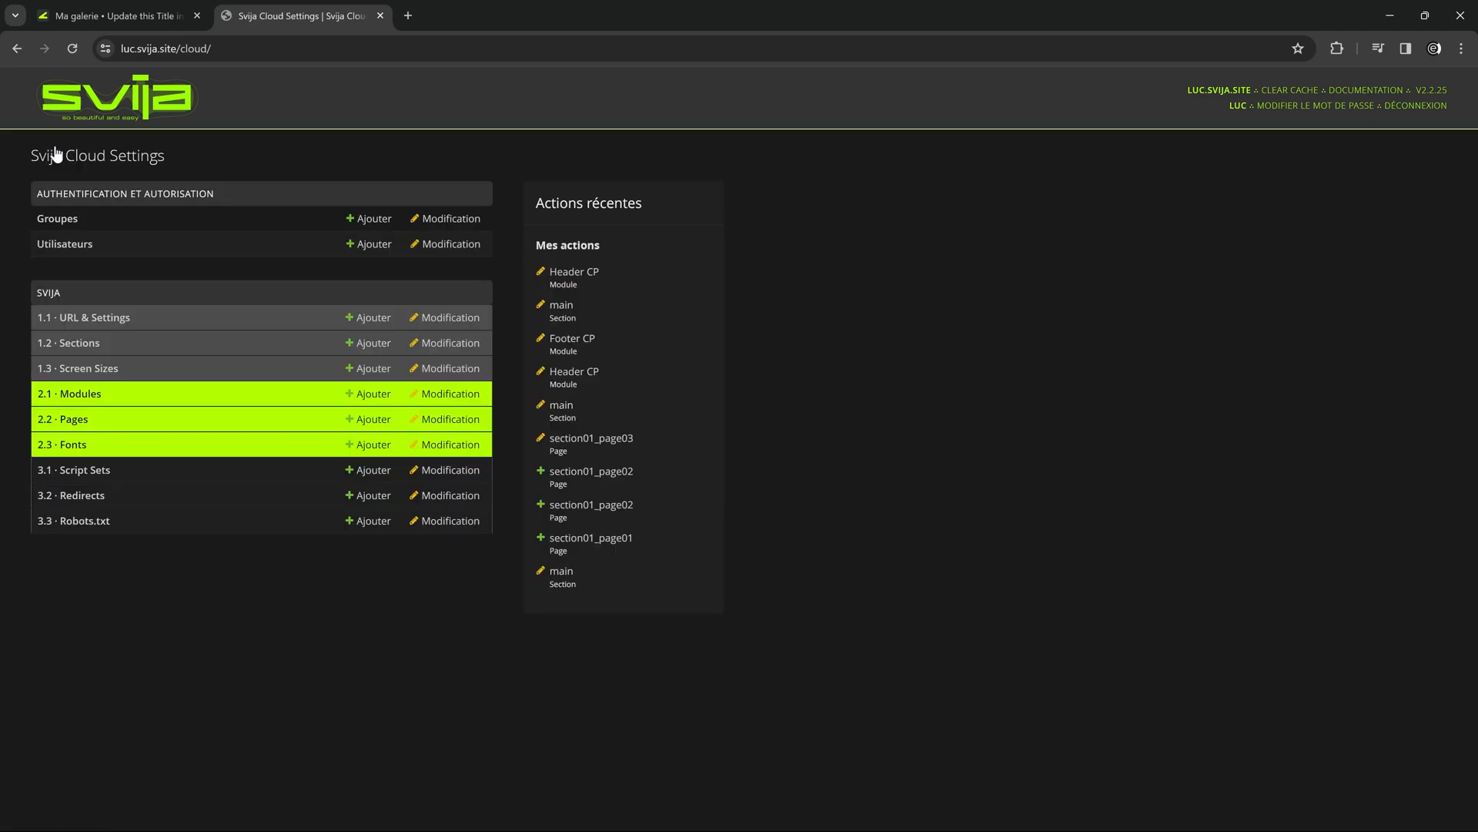
pyautogui.click(77, 421)
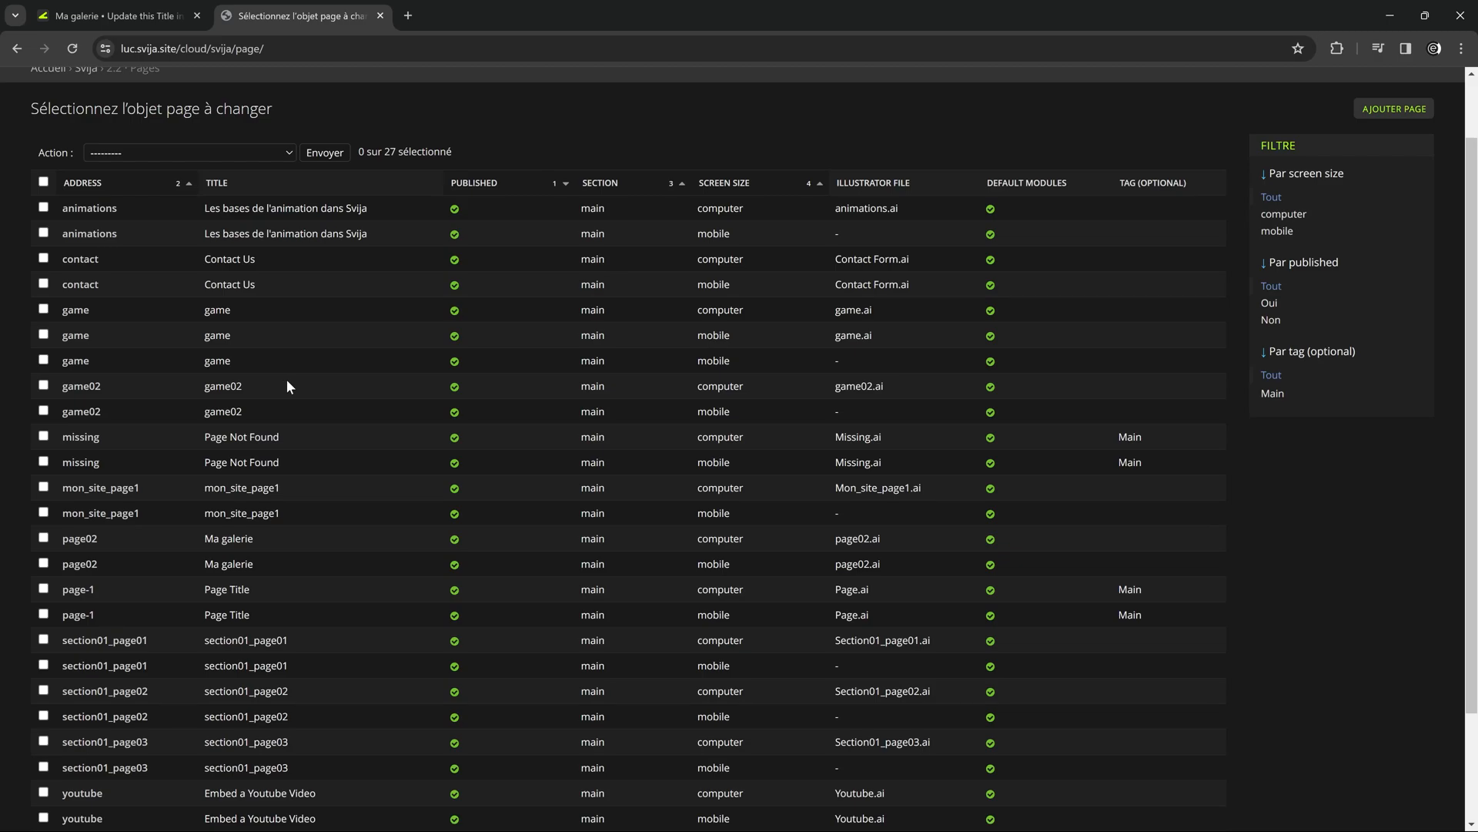
pyautogui.click(78, 590)
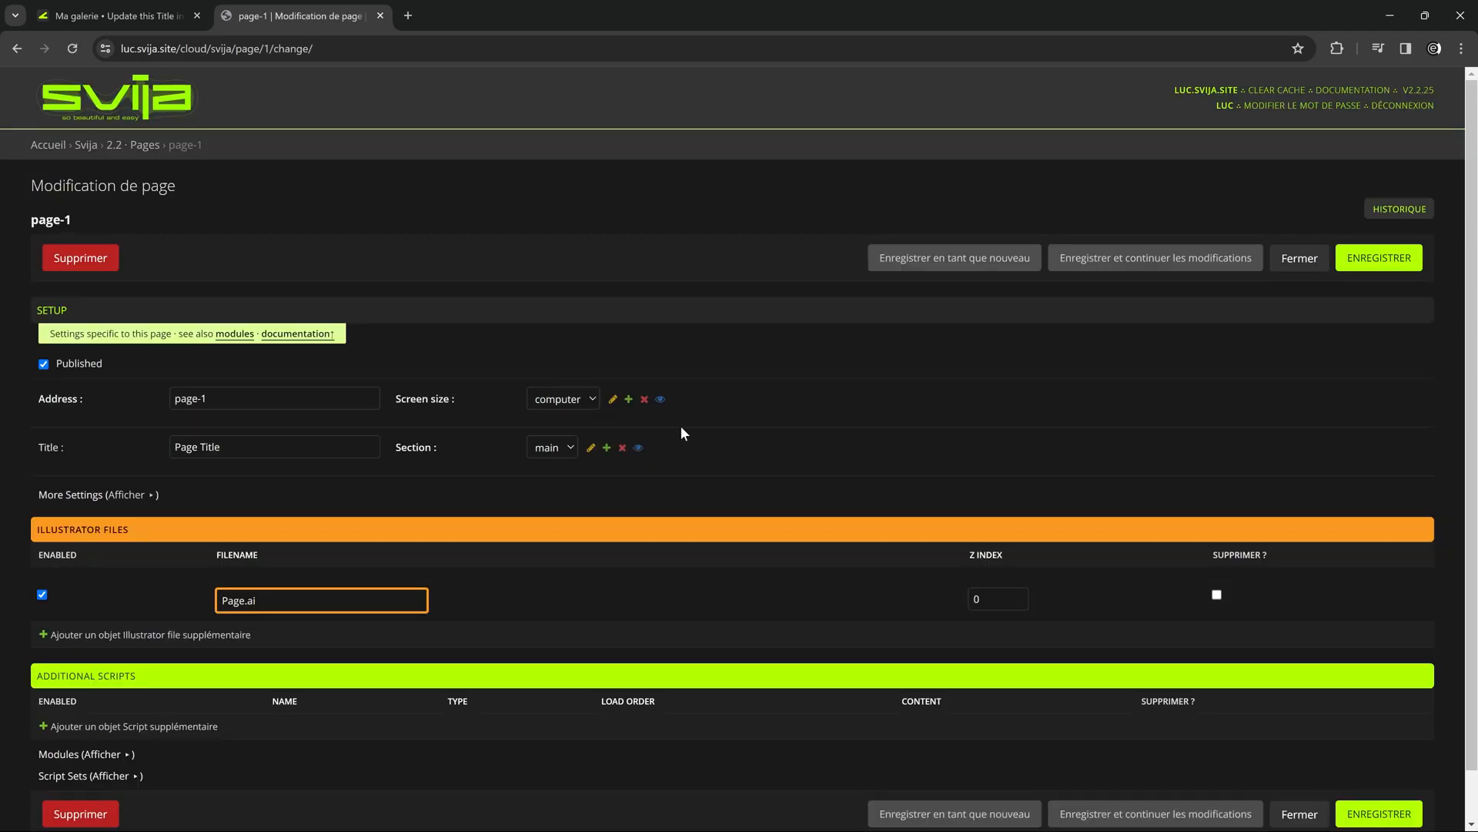
pyautogui.scroll(-1, 681, 425)
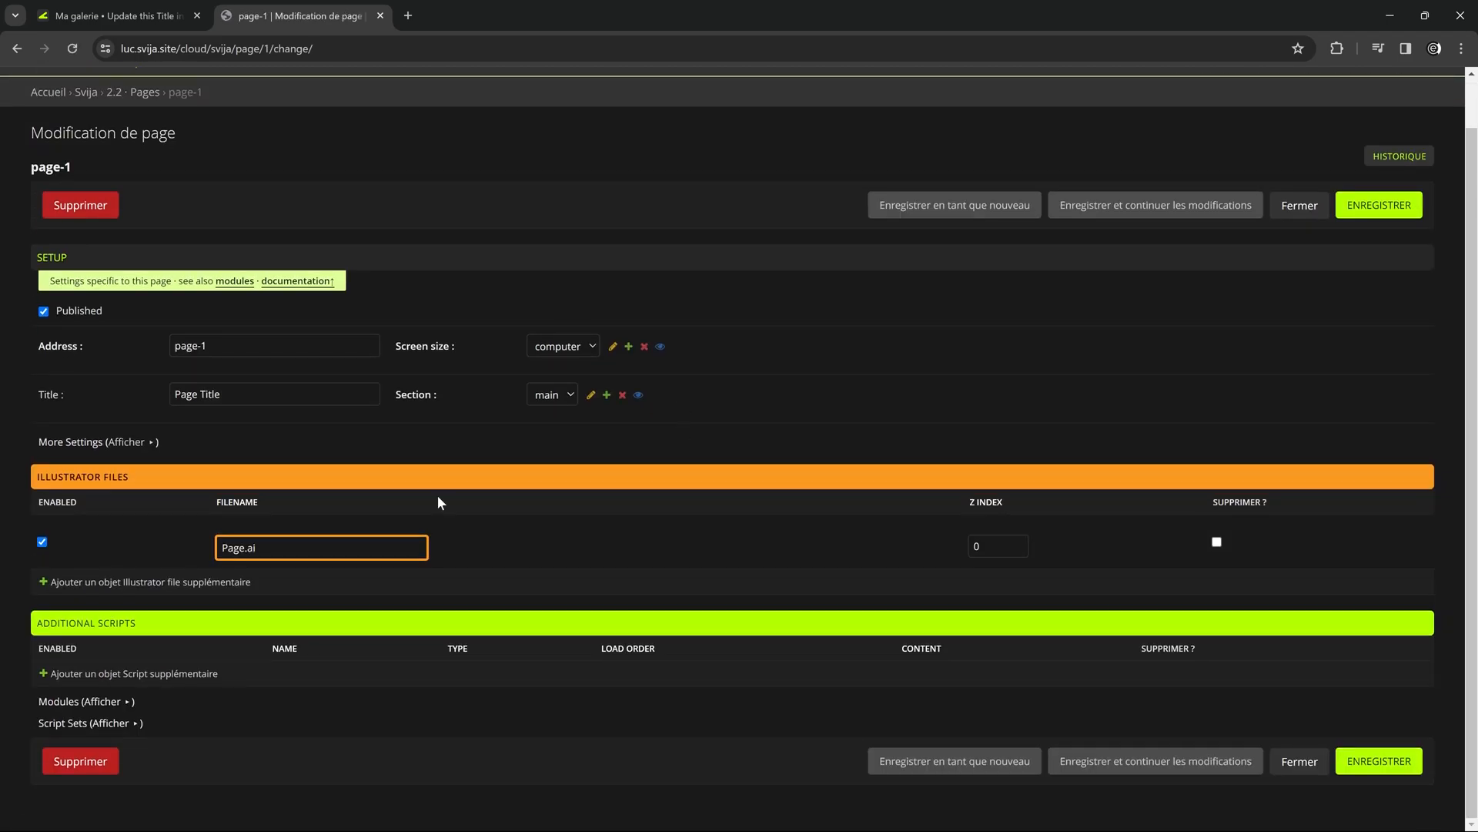
# Add the Header CP module to page-1 and save the page.
pyautogui.click(106, 702)
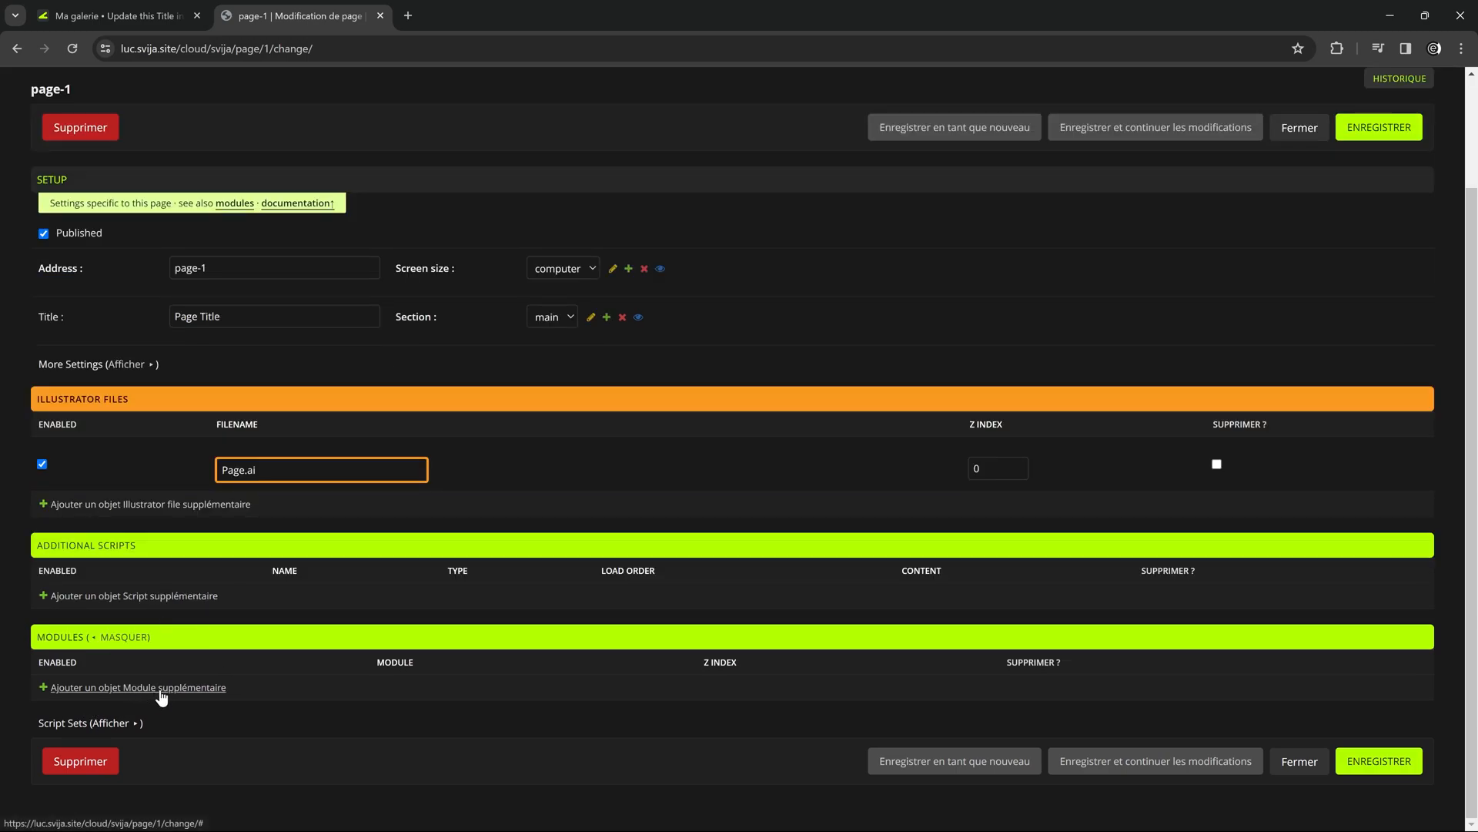
pyautogui.click(161, 690)
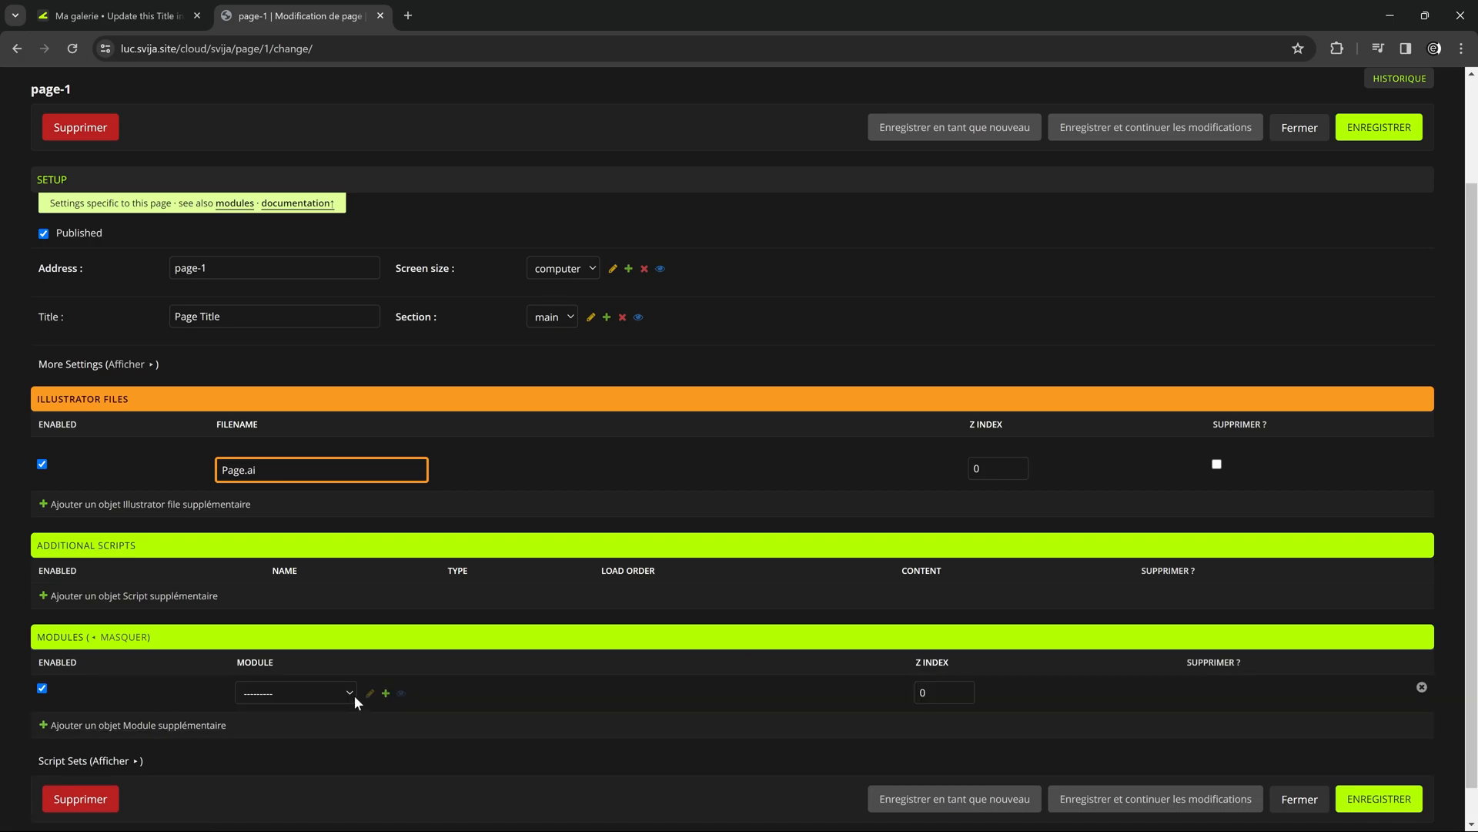
pyautogui.click(349, 692)
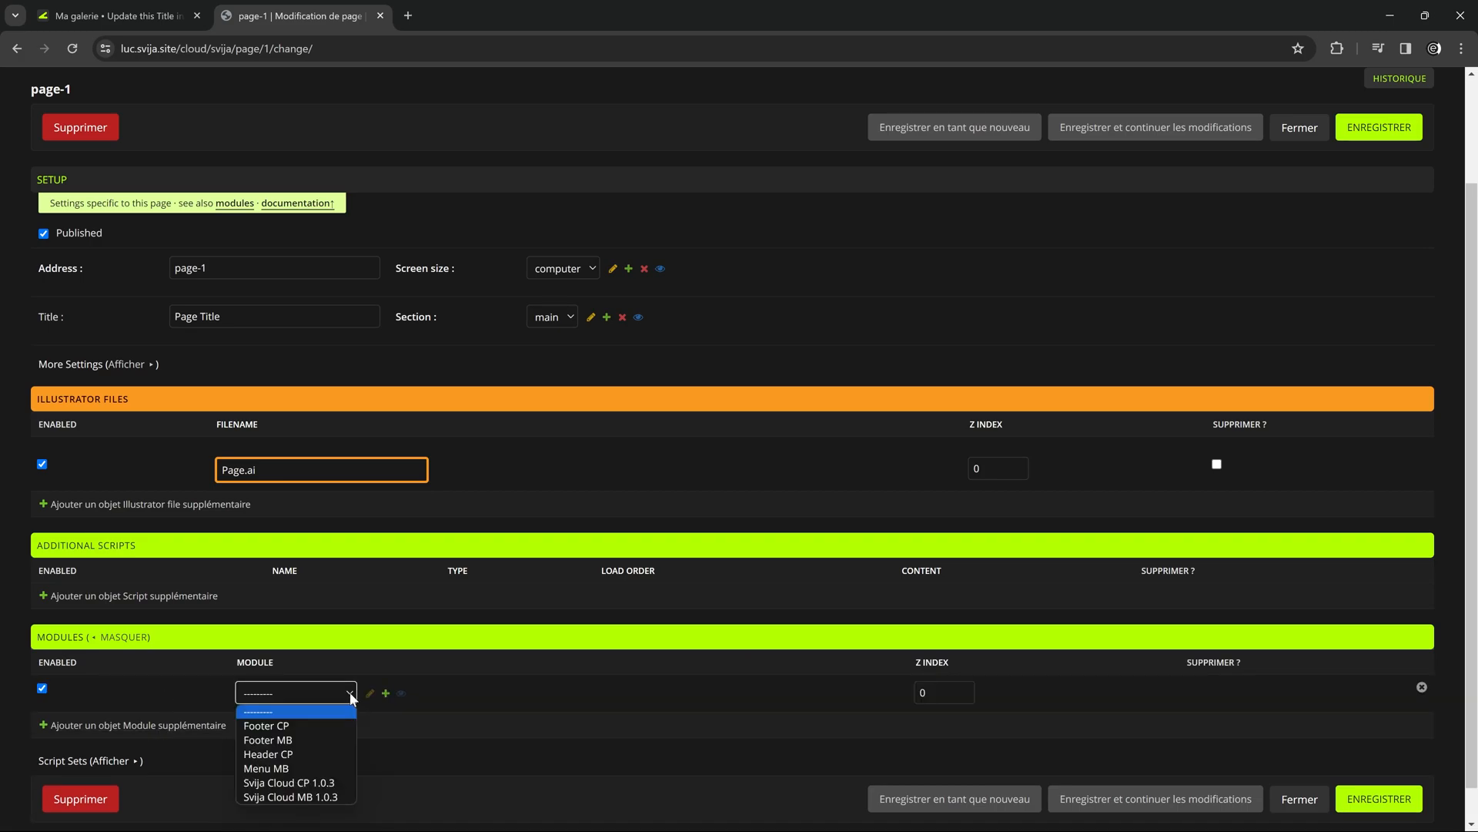
pyautogui.click(294, 756)
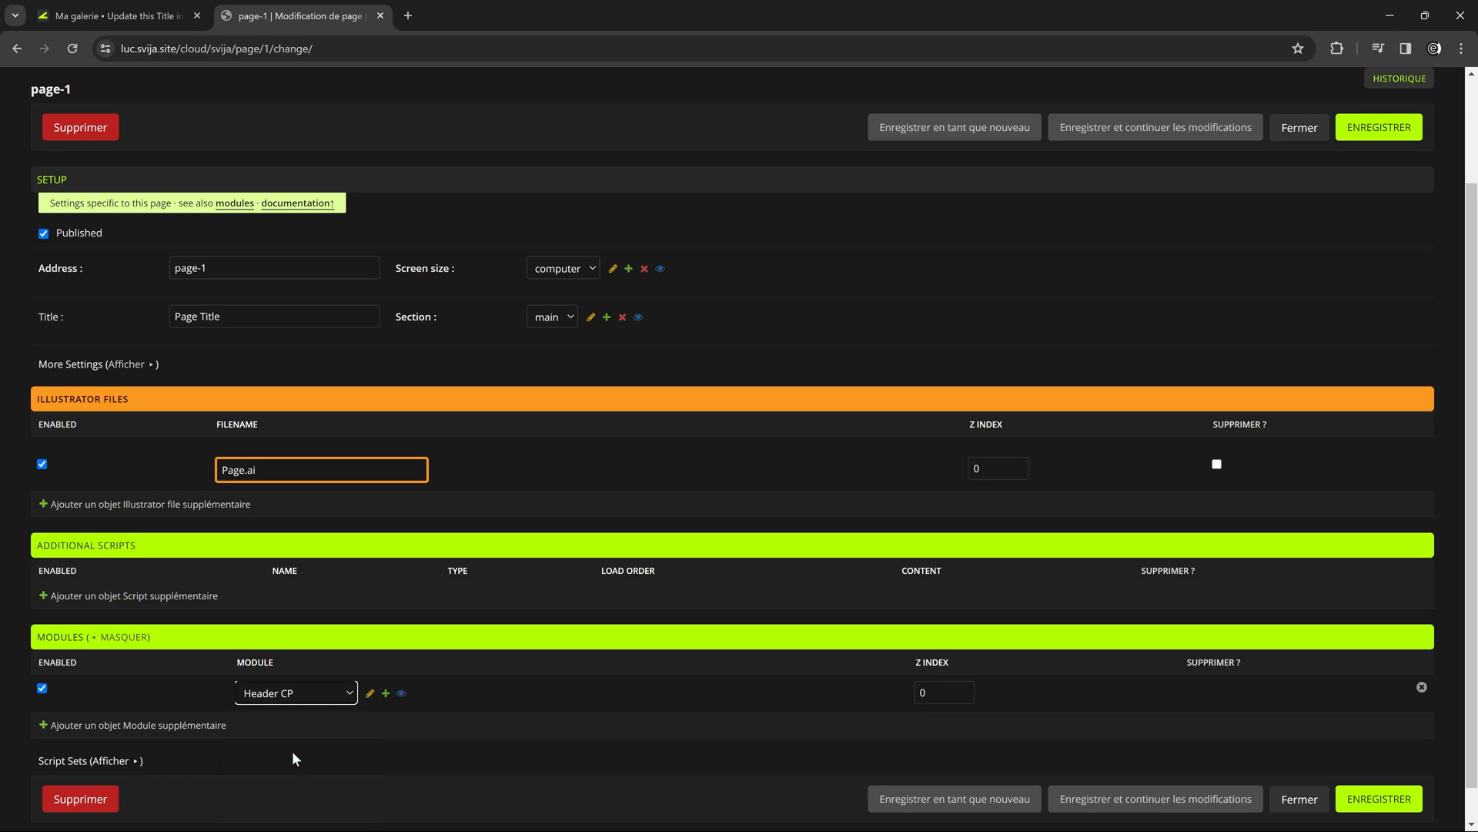
pyautogui.click(1362, 138)
# Compare the header on the site's /page02 and home page.
pyautogui.click(136, 16)
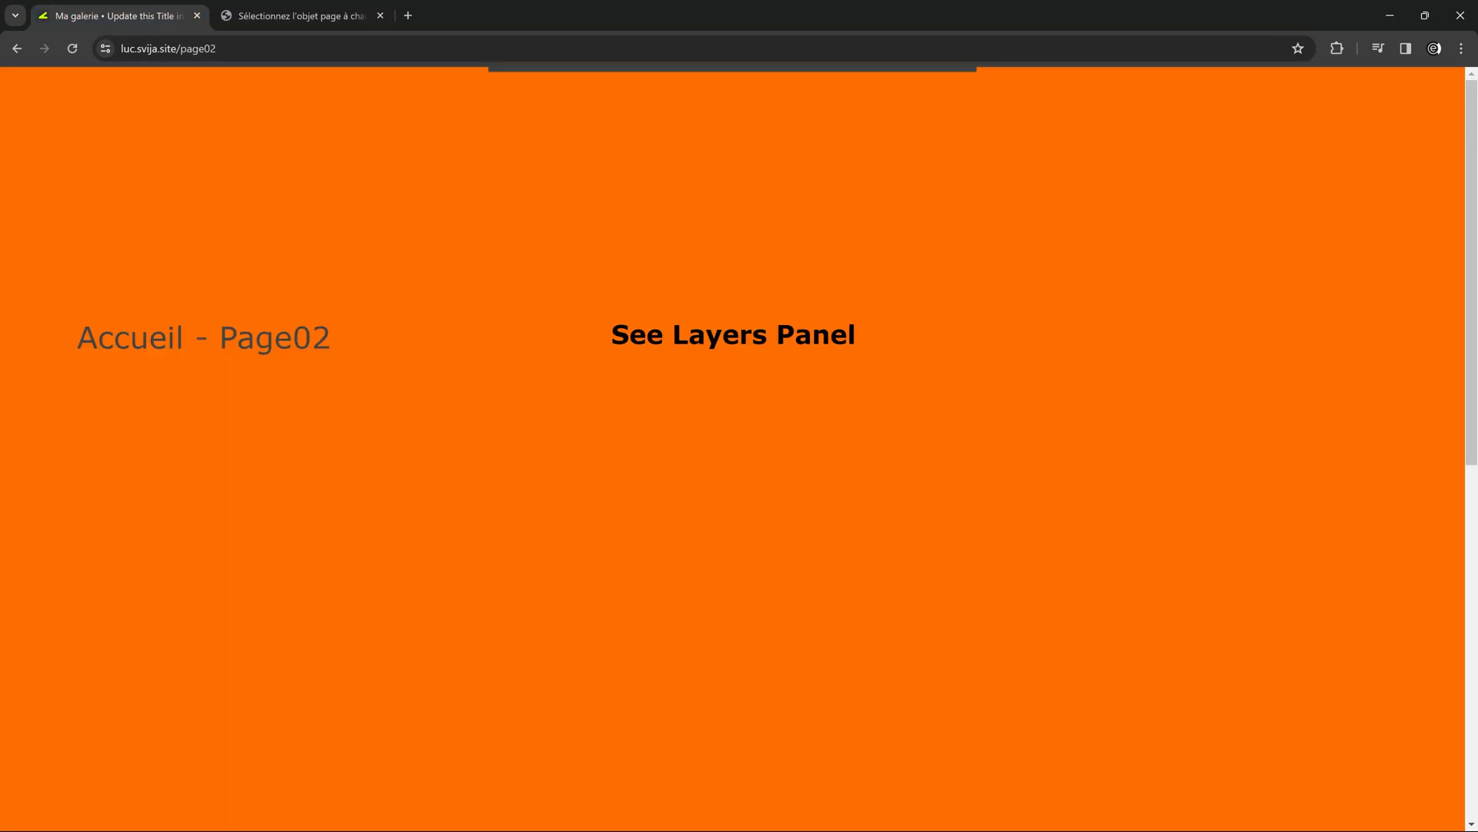
pyautogui.click(135, 335)
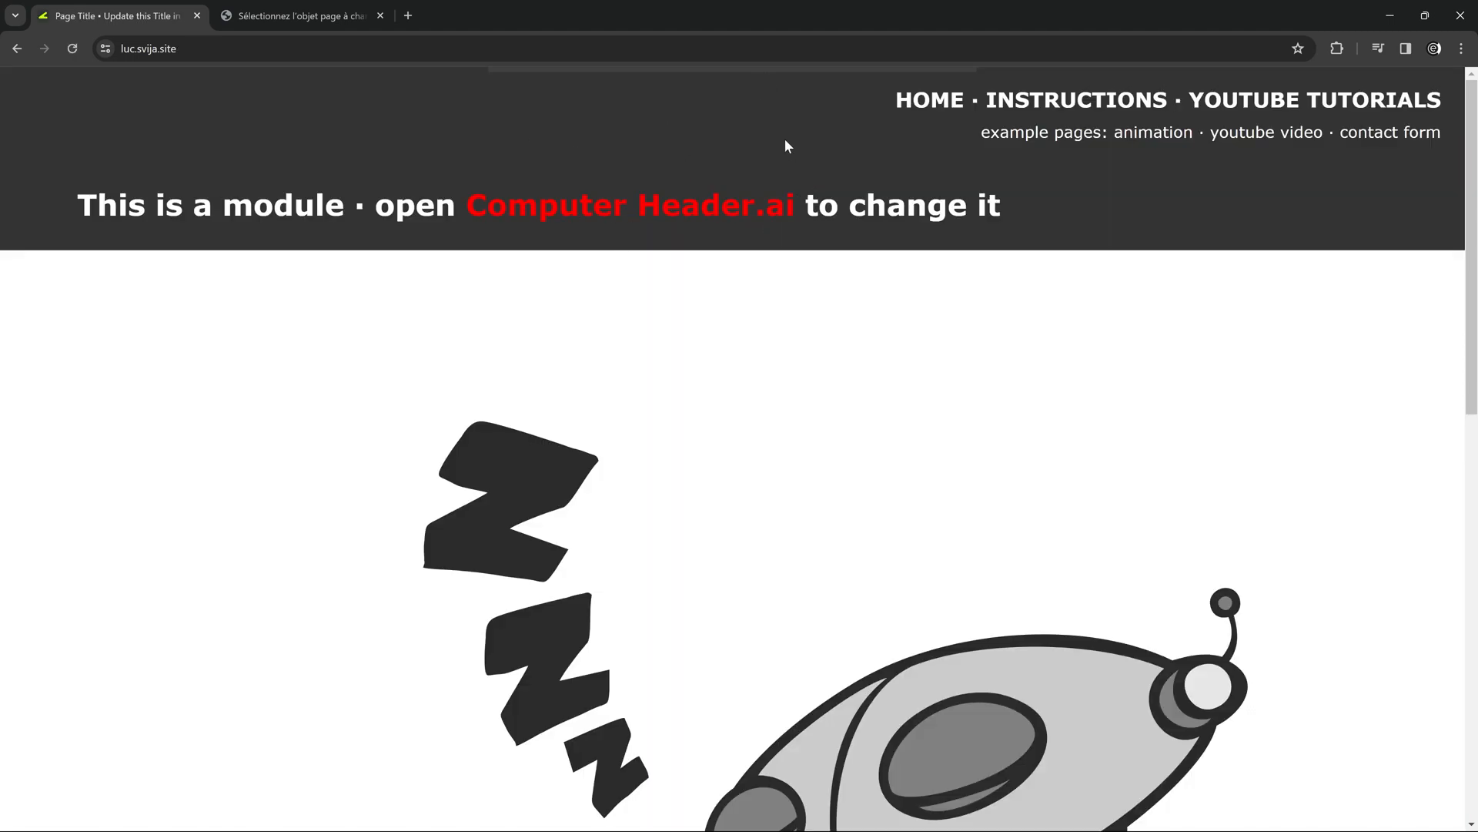
pyautogui.click(18, 49)
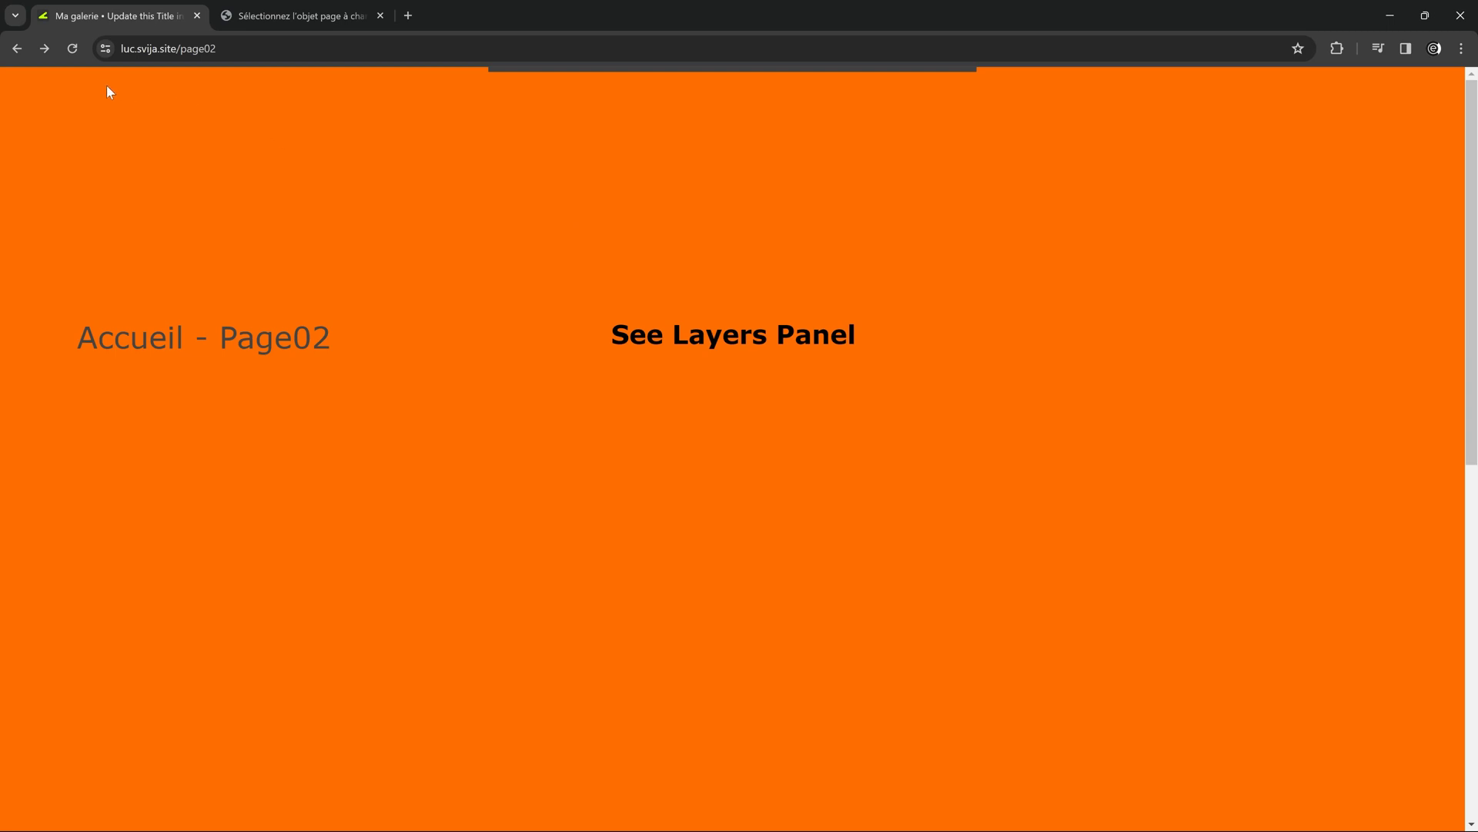
pyautogui.click(17, 49)
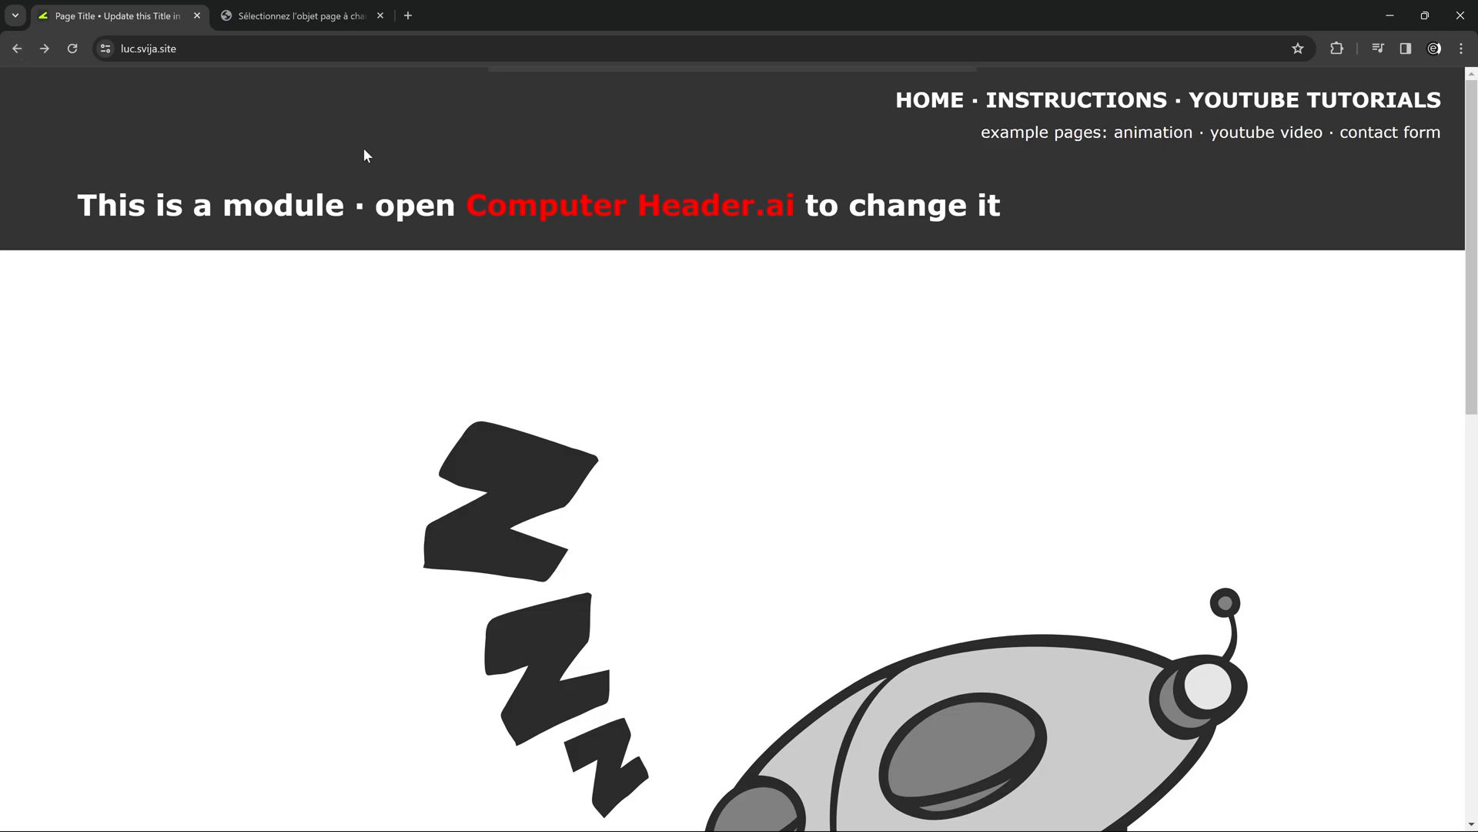
# Switch to Illustrator and compare the artboard heights of Computer Header.ai and Page.ai.
pyautogui.hotkey('alt', 'Tab')
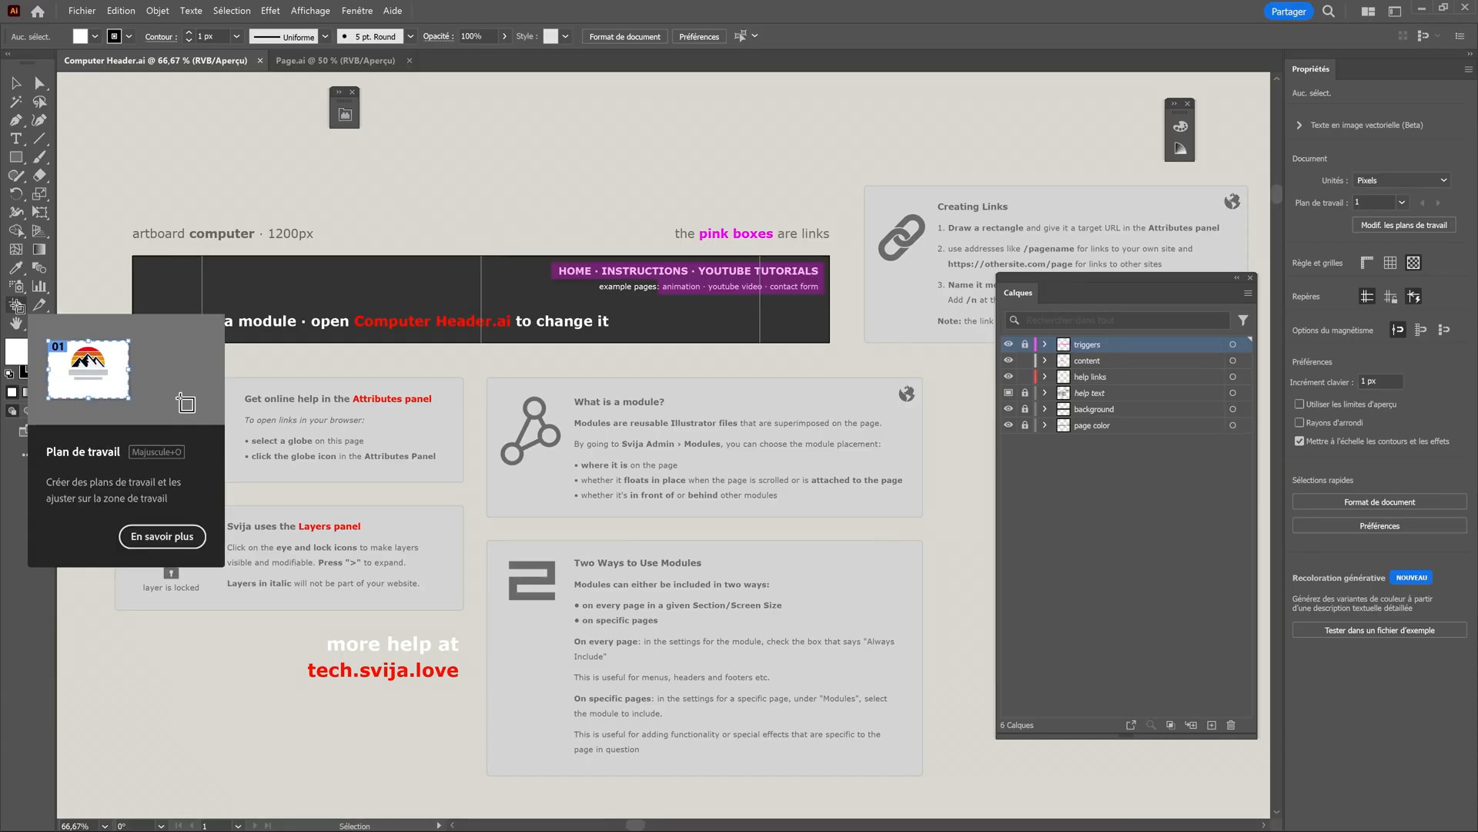
pyautogui.click(16, 306)
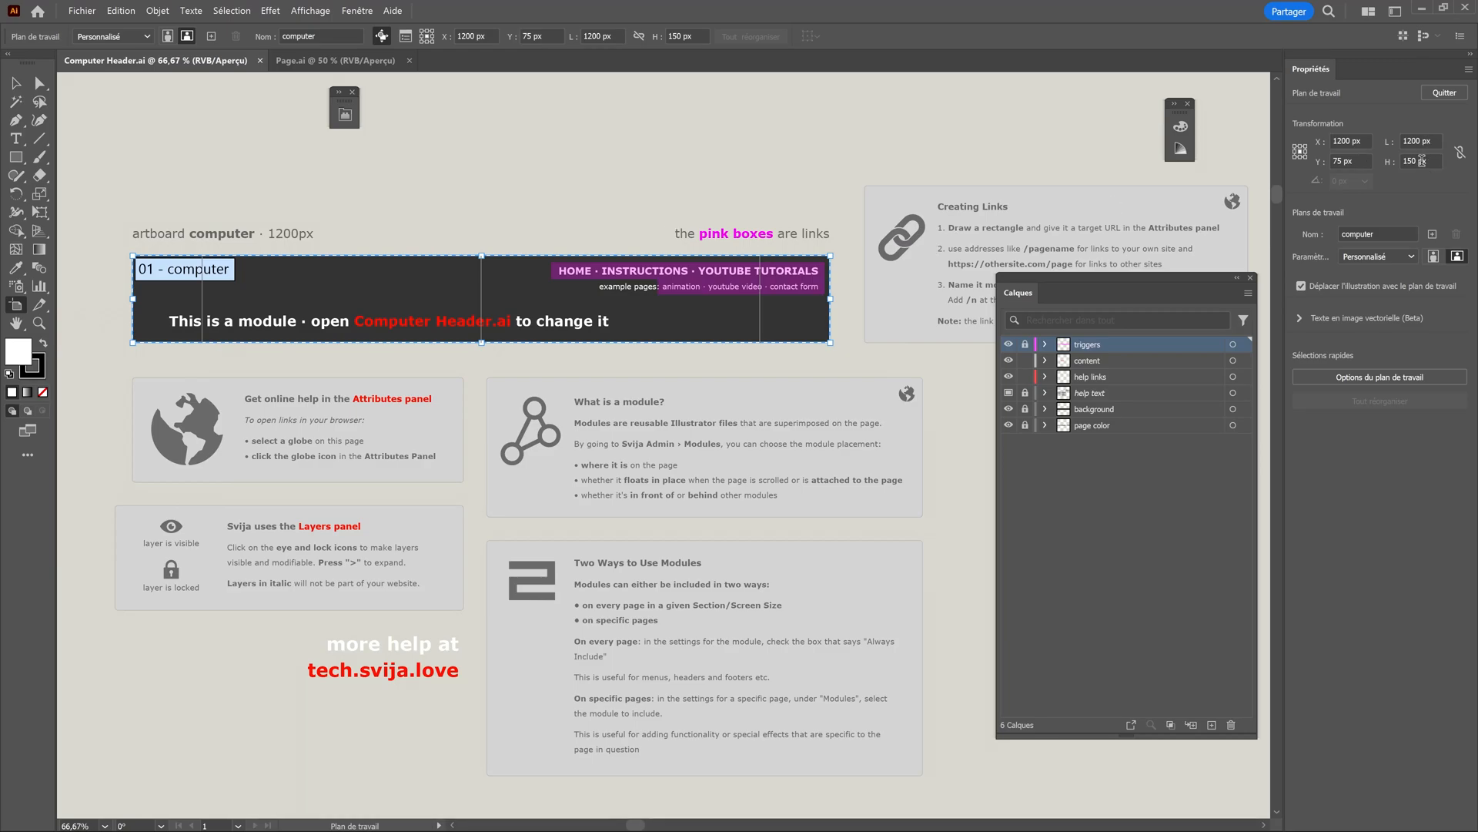
pyautogui.click(1429, 162)
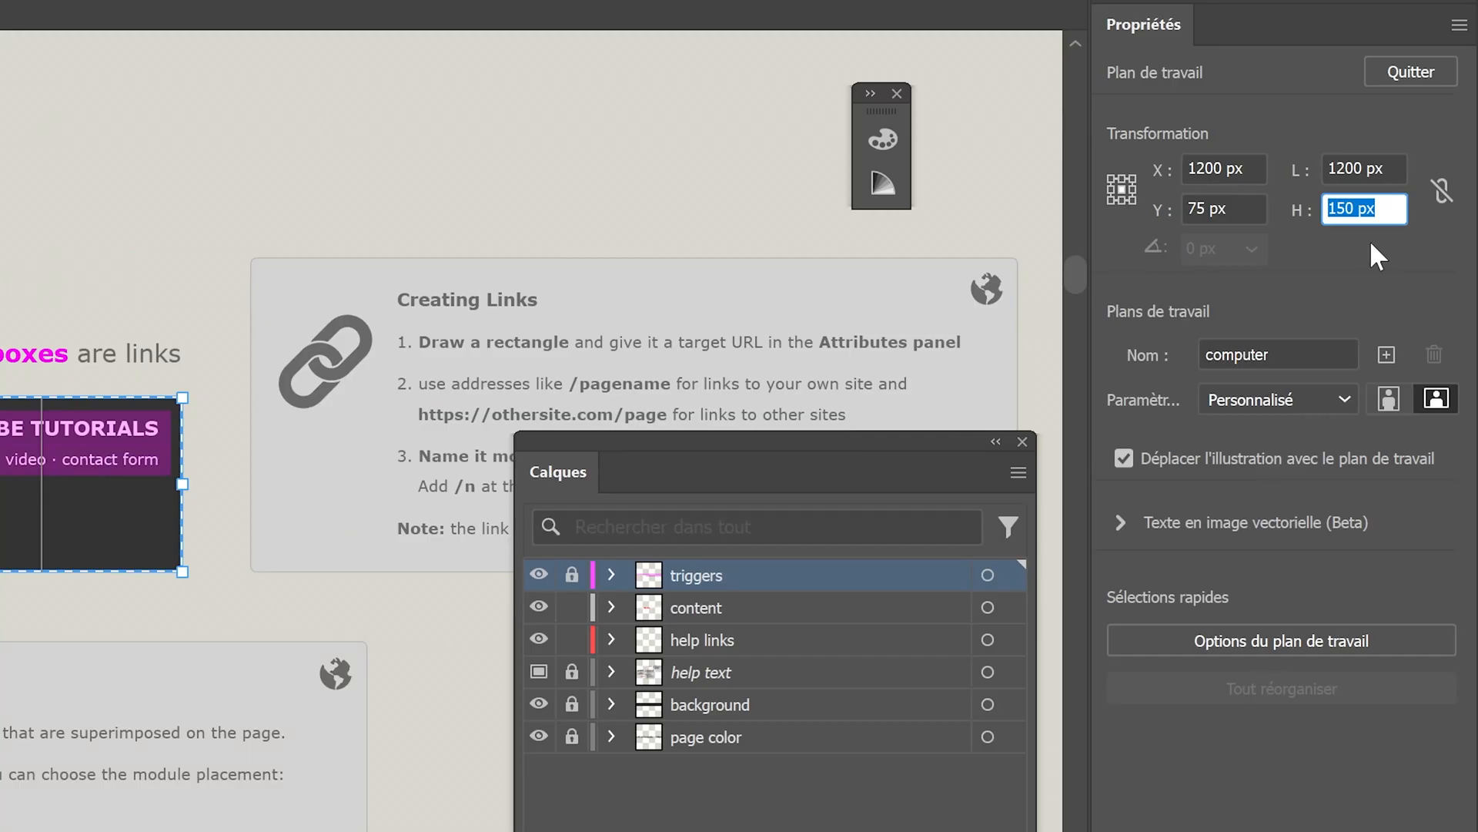
pyautogui.click(1390, 171)
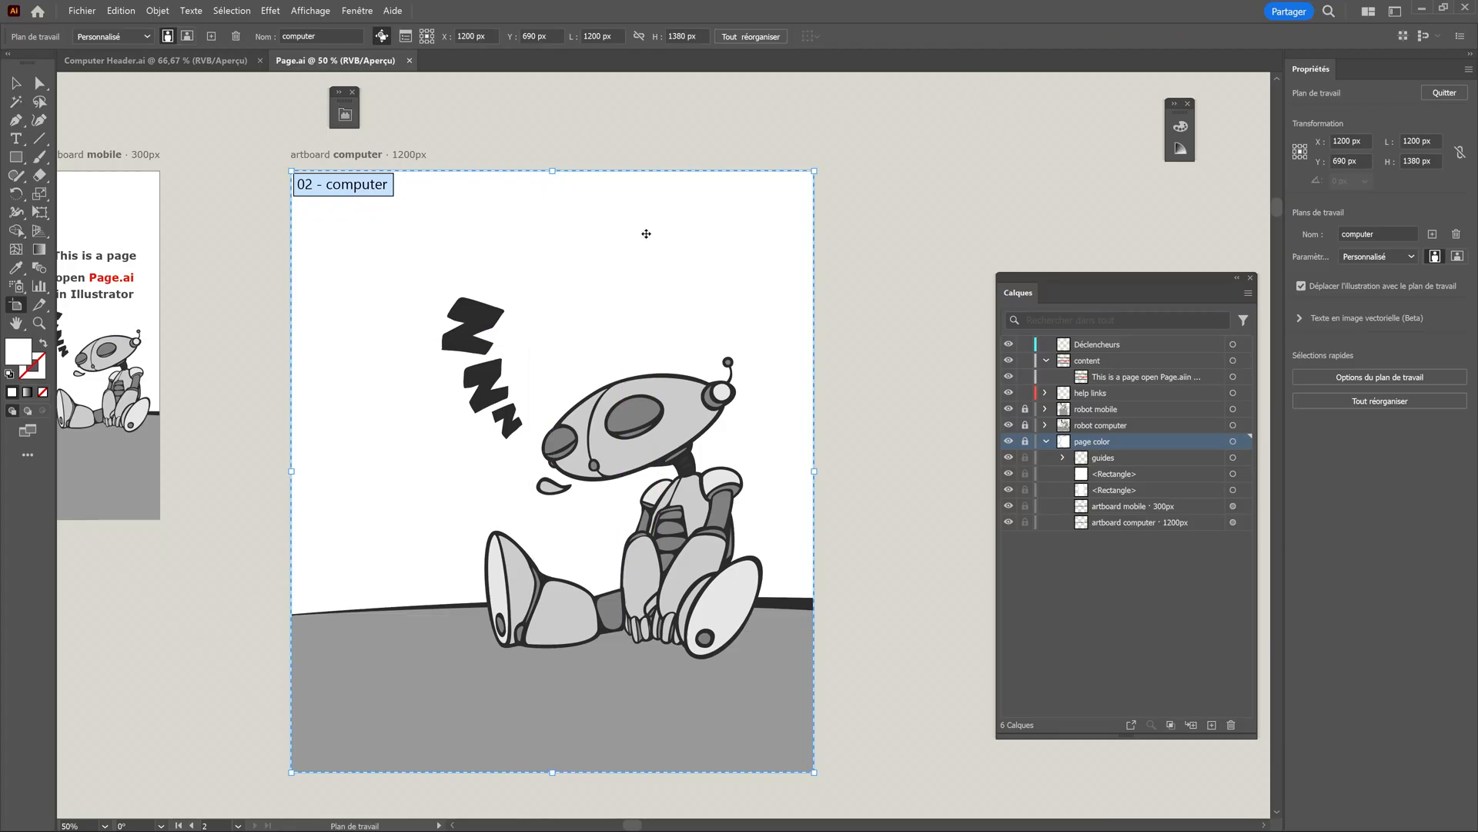
# Set the height of the computer artboard in Computer Header.ai to 75 px.
pyautogui.hotkey('ctrl', 'Tab')
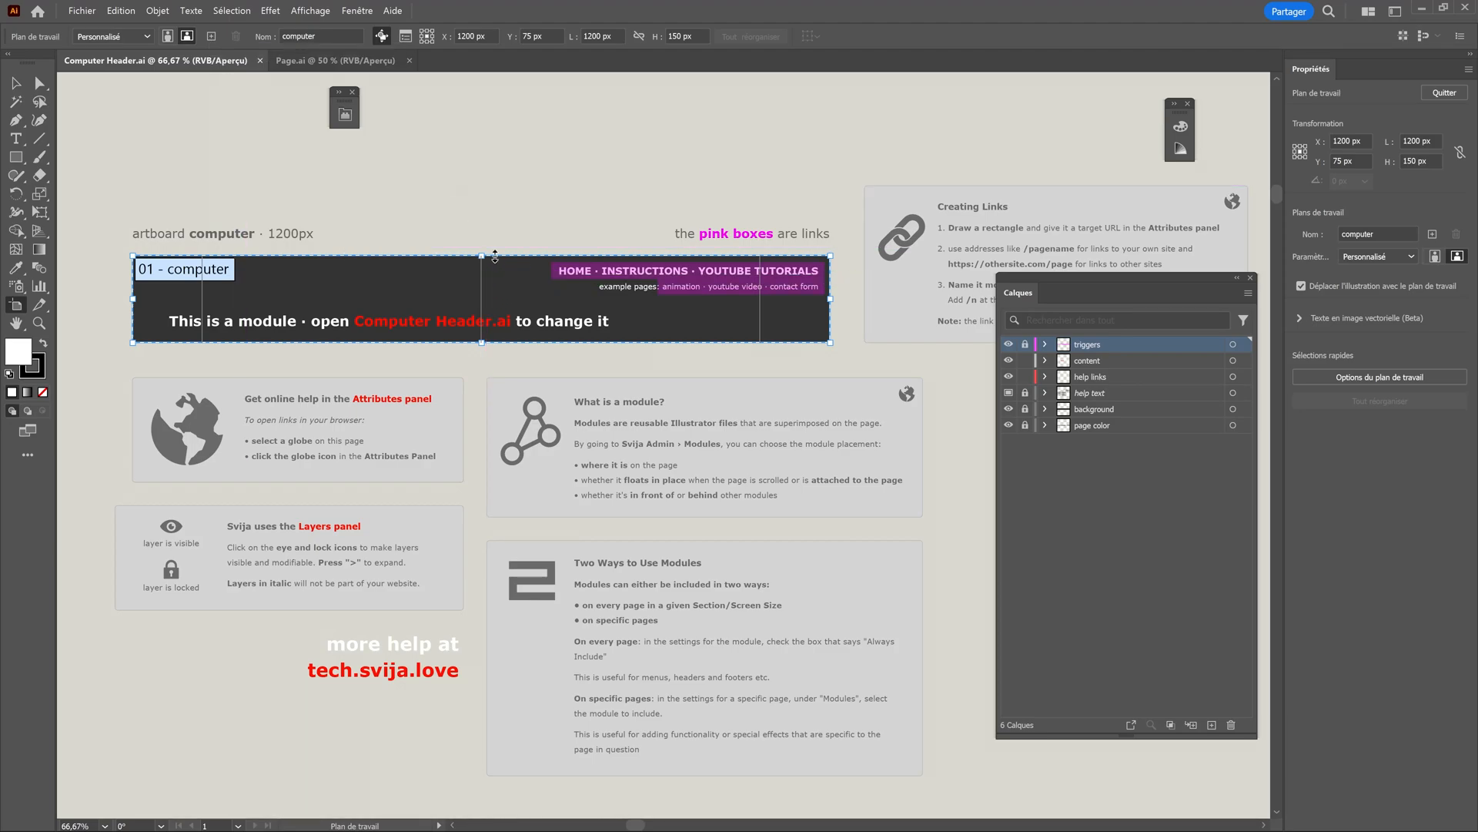
pyautogui.click(1435, 159)
pyautogui.write('75')
pyautogui.press('Return')
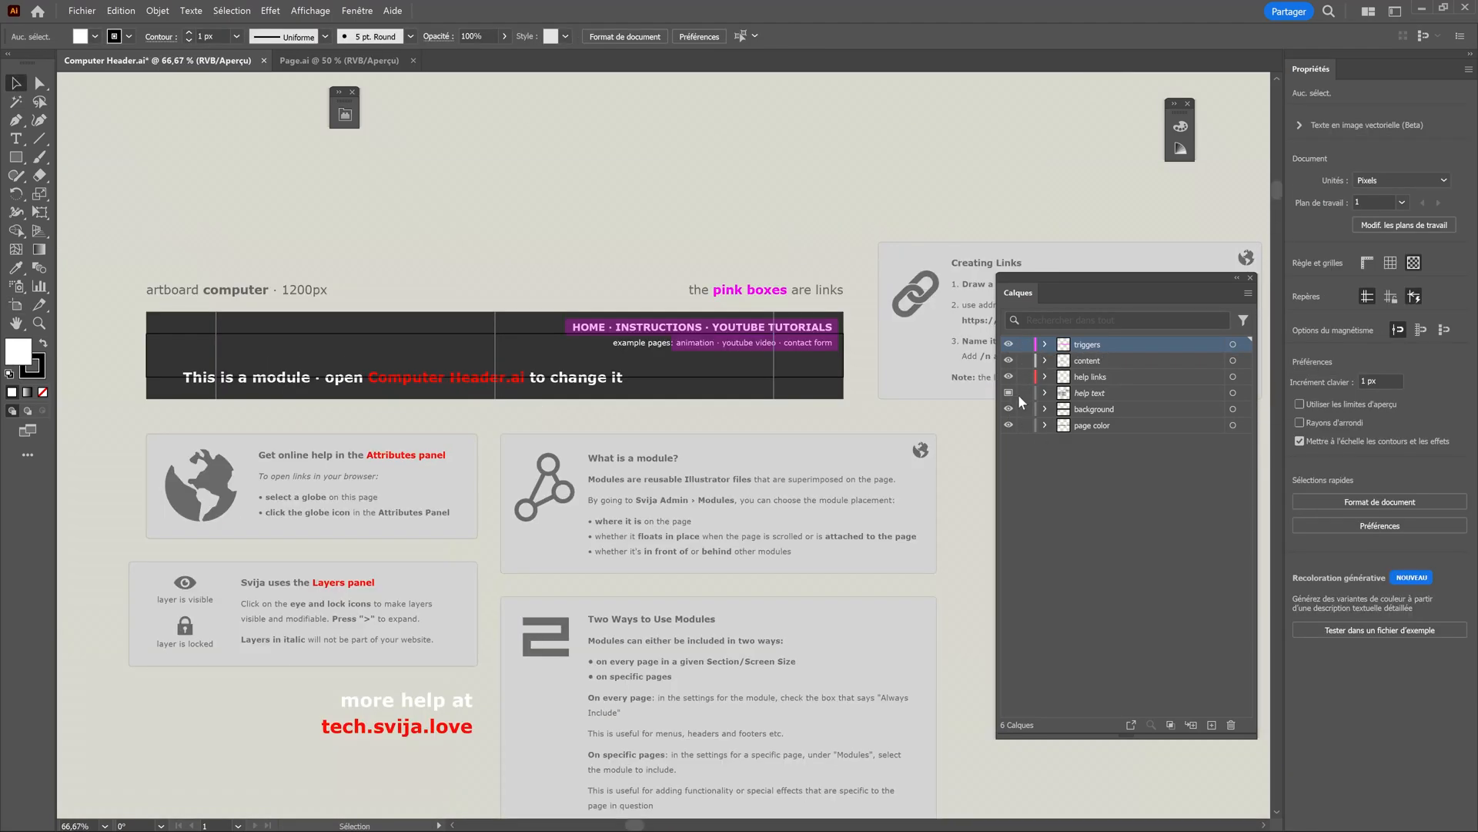
# Fit the header's dark background to the 75 px artboard with its layer locked, and delete the "This is a module" title line.
pyautogui.hotkey('ctrl', '1')
pyautogui.moveTo(744, 443); pyautogui.dragTo(725, 462)
pyautogui.click(1025, 409)
pyautogui.click(585, 382)
pyautogui.press('Delete')
# Move the navigation text and its pink link triggers down so they sit inside the dark header bar.
pyautogui.moveTo(531, 280); pyautogui.dragTo(963, 347)
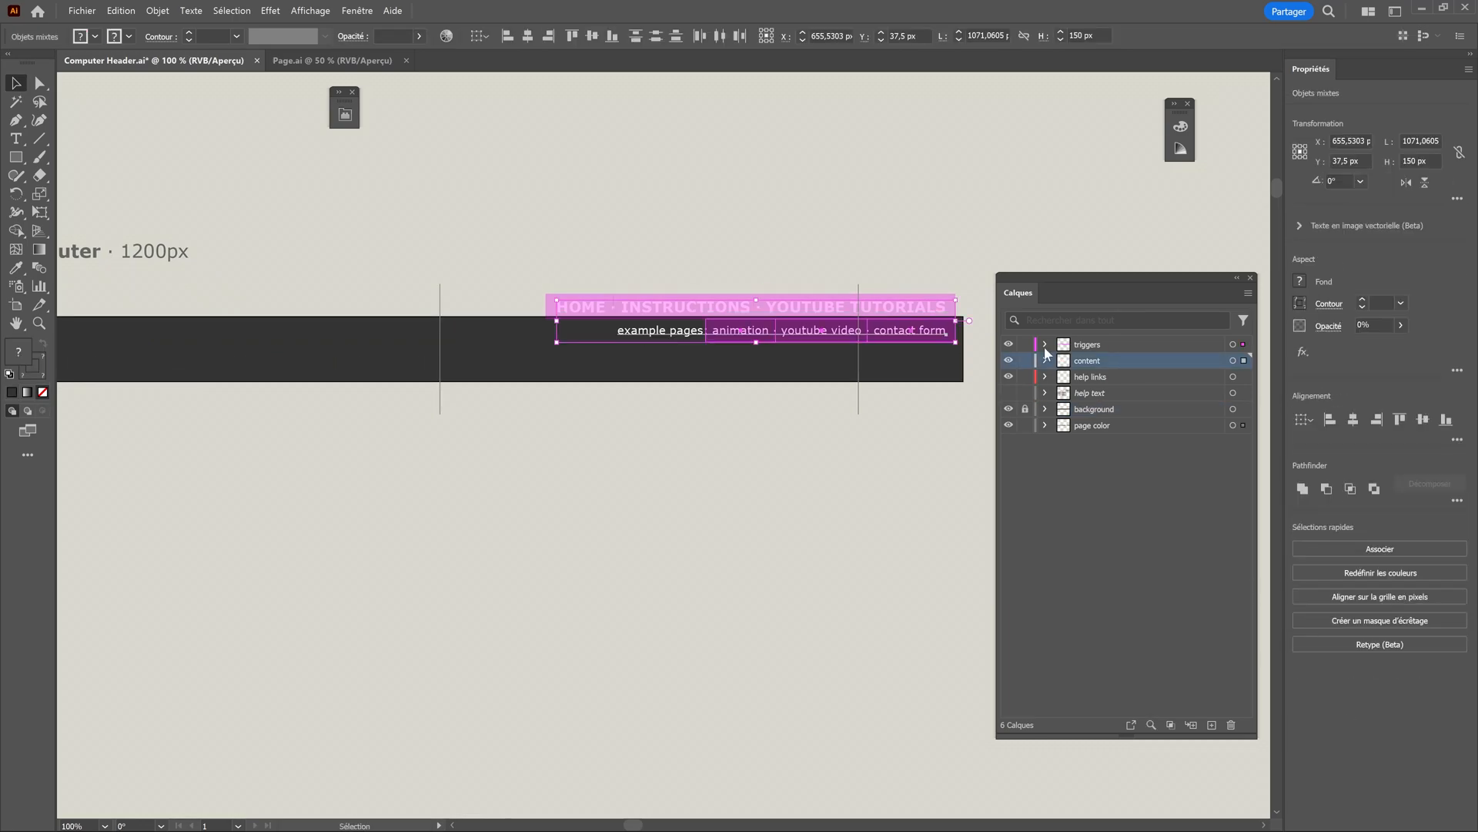
pyautogui.click(1045, 345)
pyautogui.moveTo(340, 265); pyautogui.dragTo(960, 354)
pyautogui.moveTo(882, 306); pyautogui.dragTo(882, 338)
pyautogui.click(657, 385)
pyautogui.hotkey('ctrl', '-')
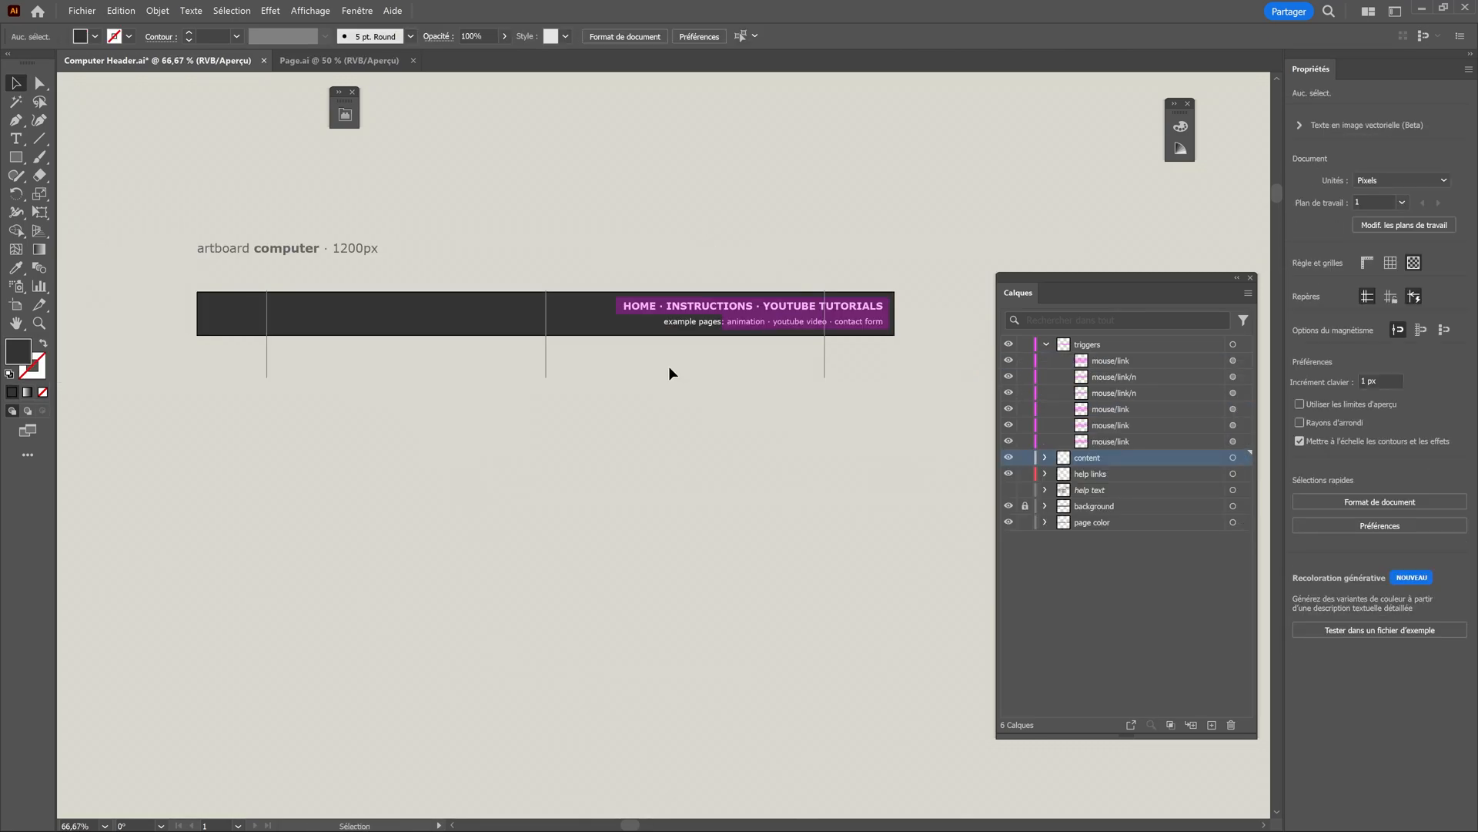
# Save the header with the Svija extension, then switch to the browser and reload the site's home page.
pyautogui.click(345, 115)
pyautogui.click(496, 157)
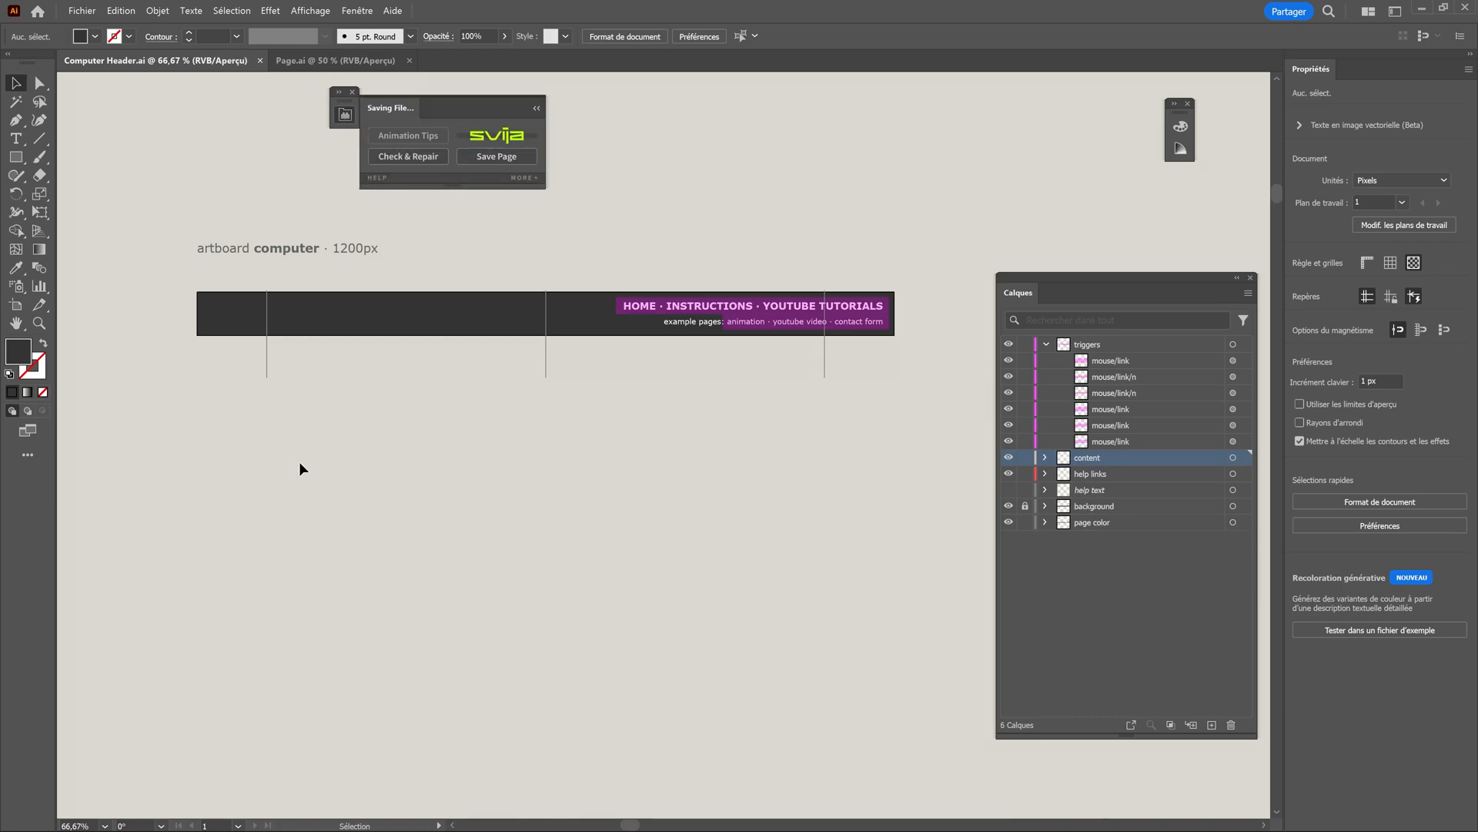
pyautogui.hotkey('alt', 'Tab')
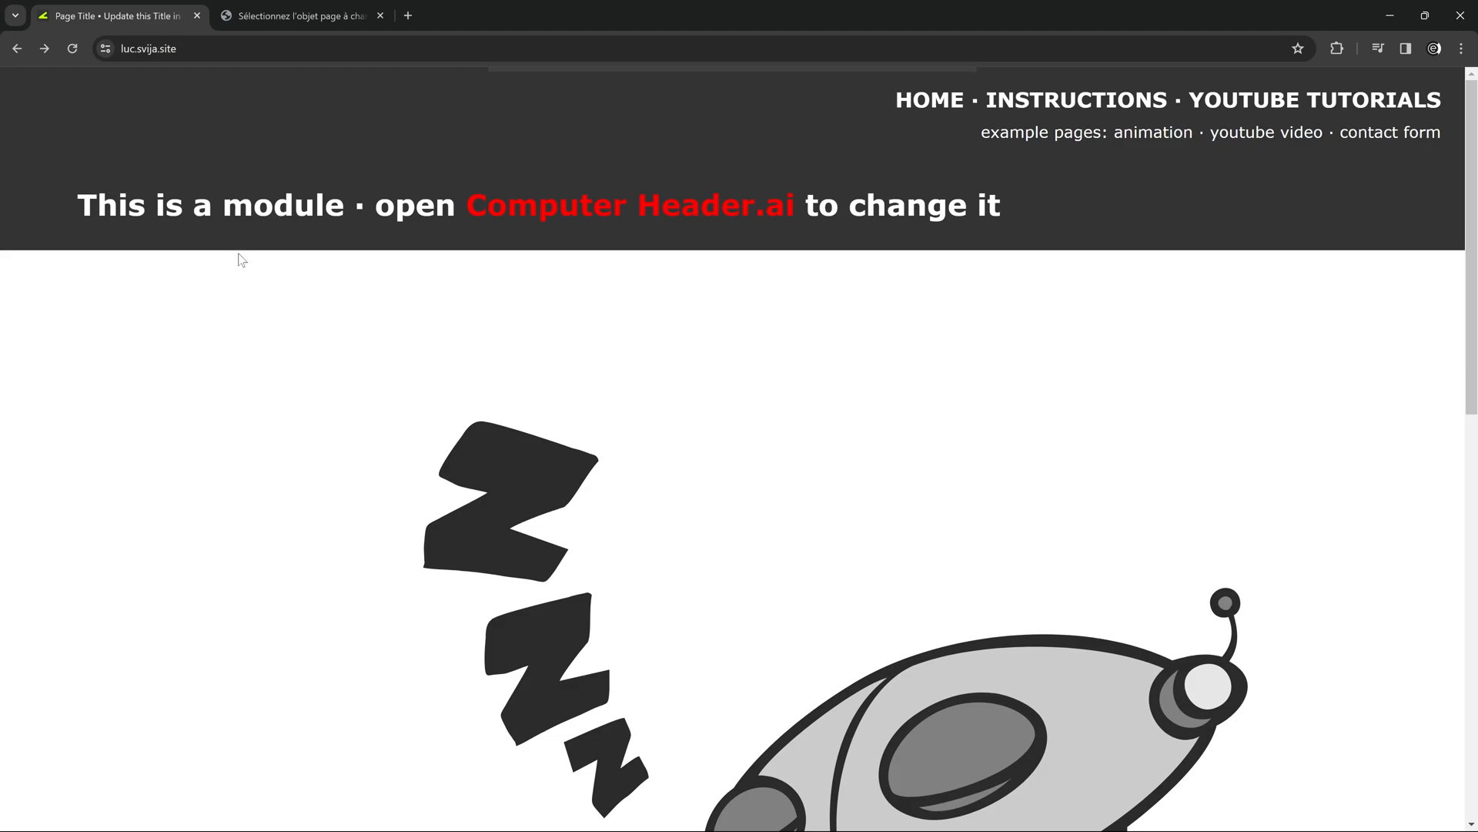
pyautogui.click(73, 51)
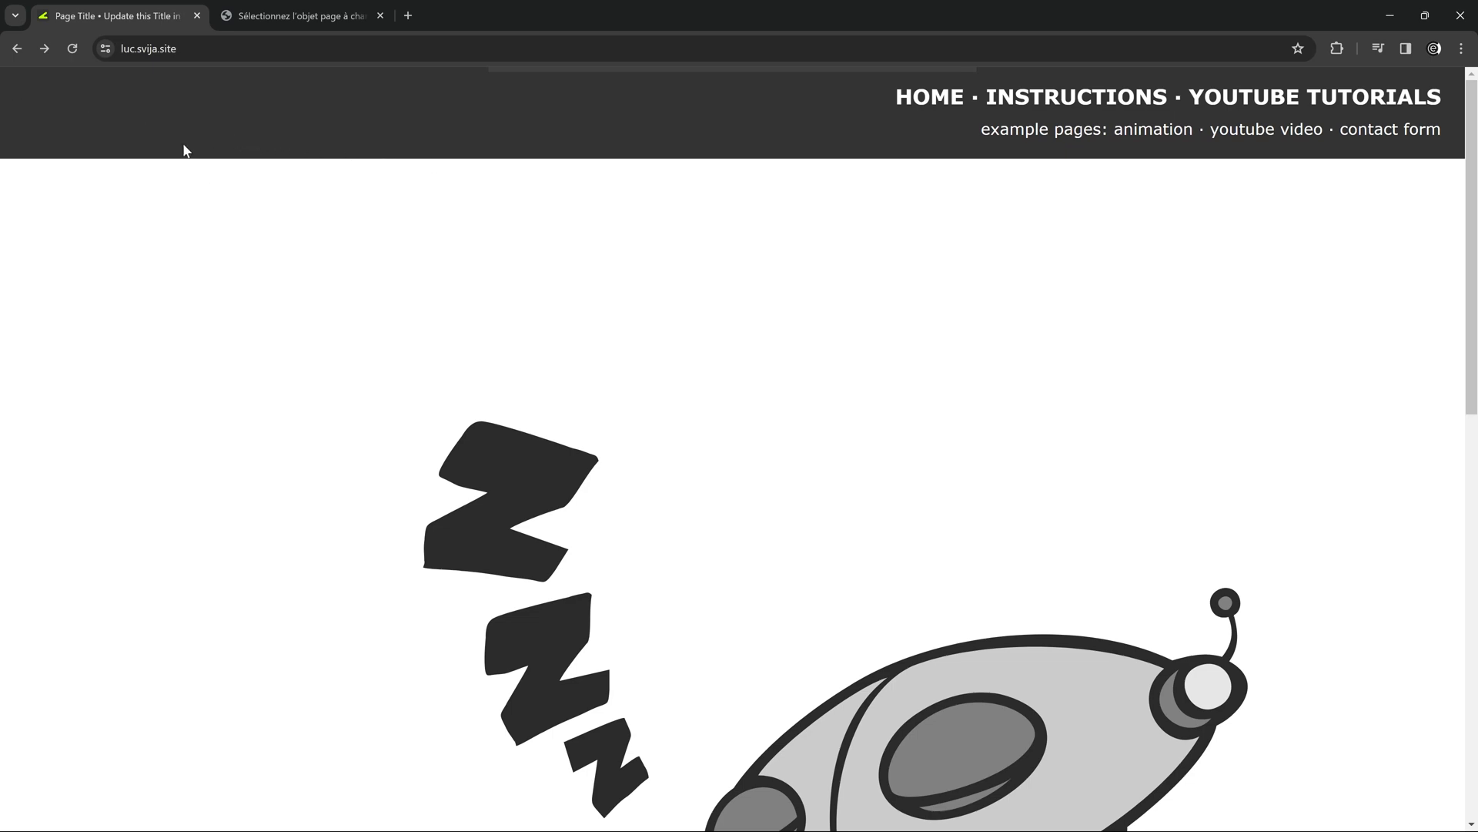
# Set the Header CP module's vertical offset to 100 px, save the module and reload the home page.
pyautogui.click(280, 13)
pyautogui.click(48, 153)
pyautogui.click(83, 395)
pyautogui.click(80, 336)
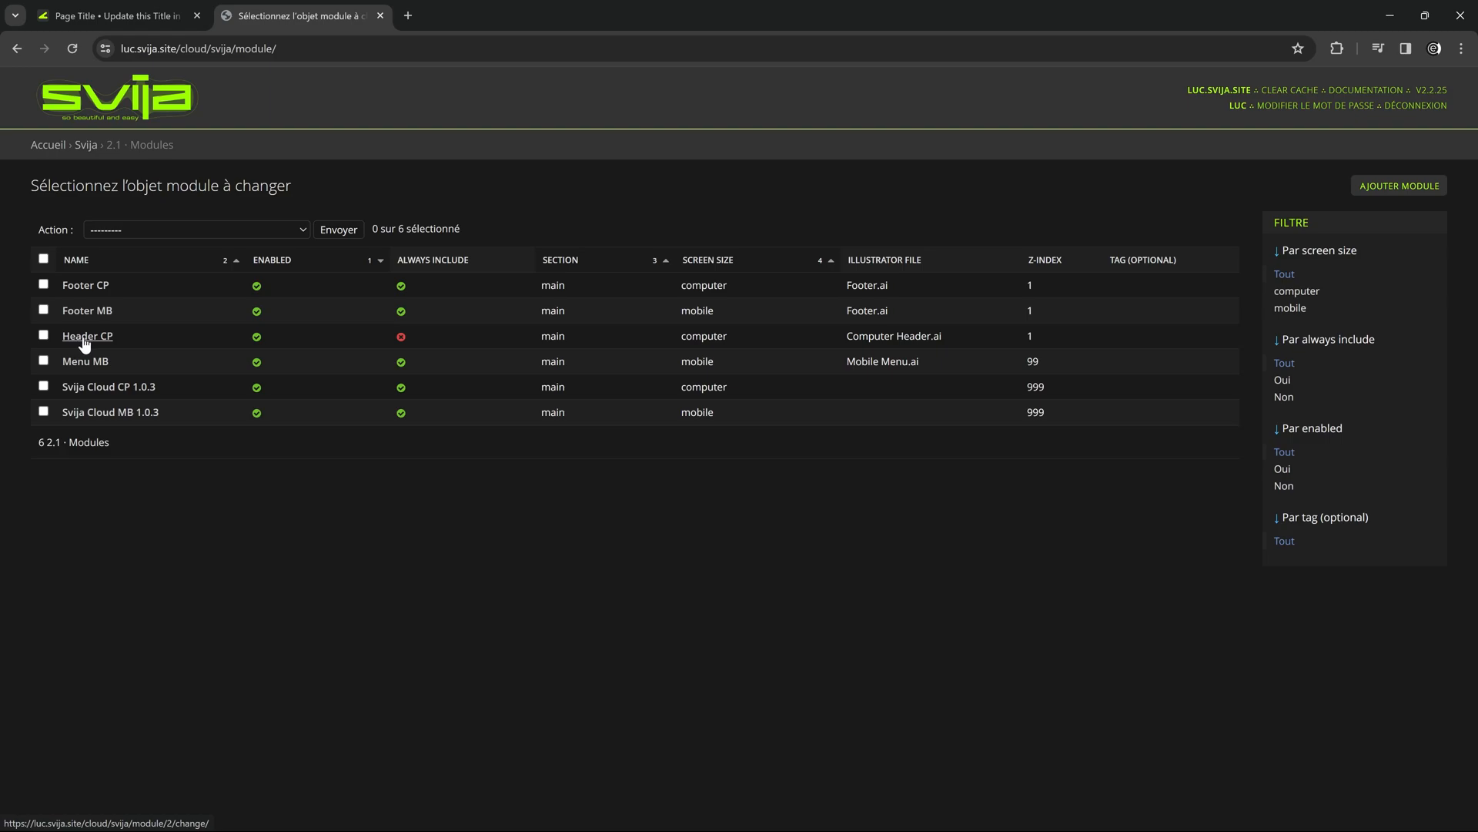
pyautogui.scroll(-1, 701, 493)
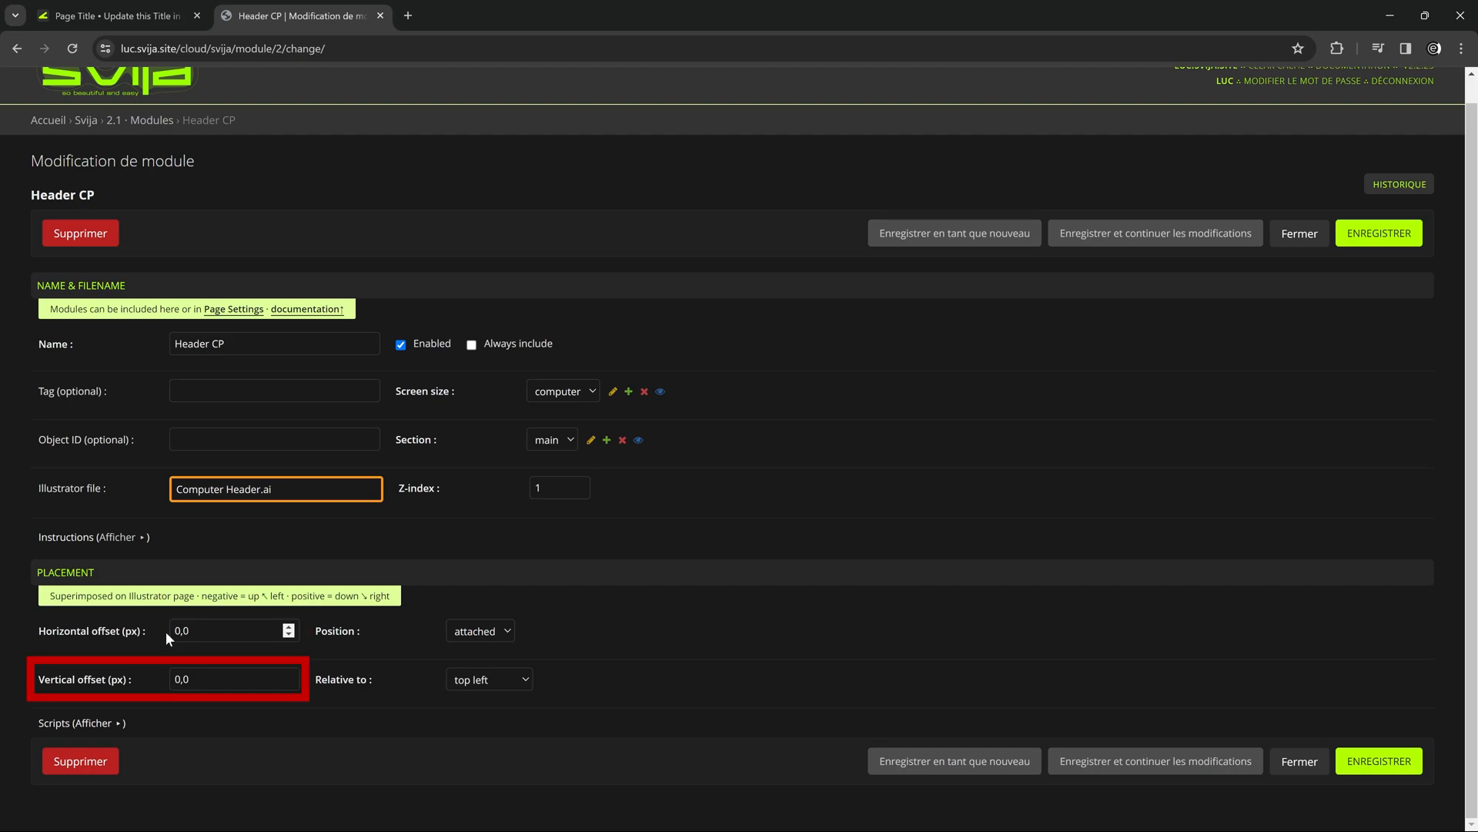
pyautogui.doubleClick(191, 679)
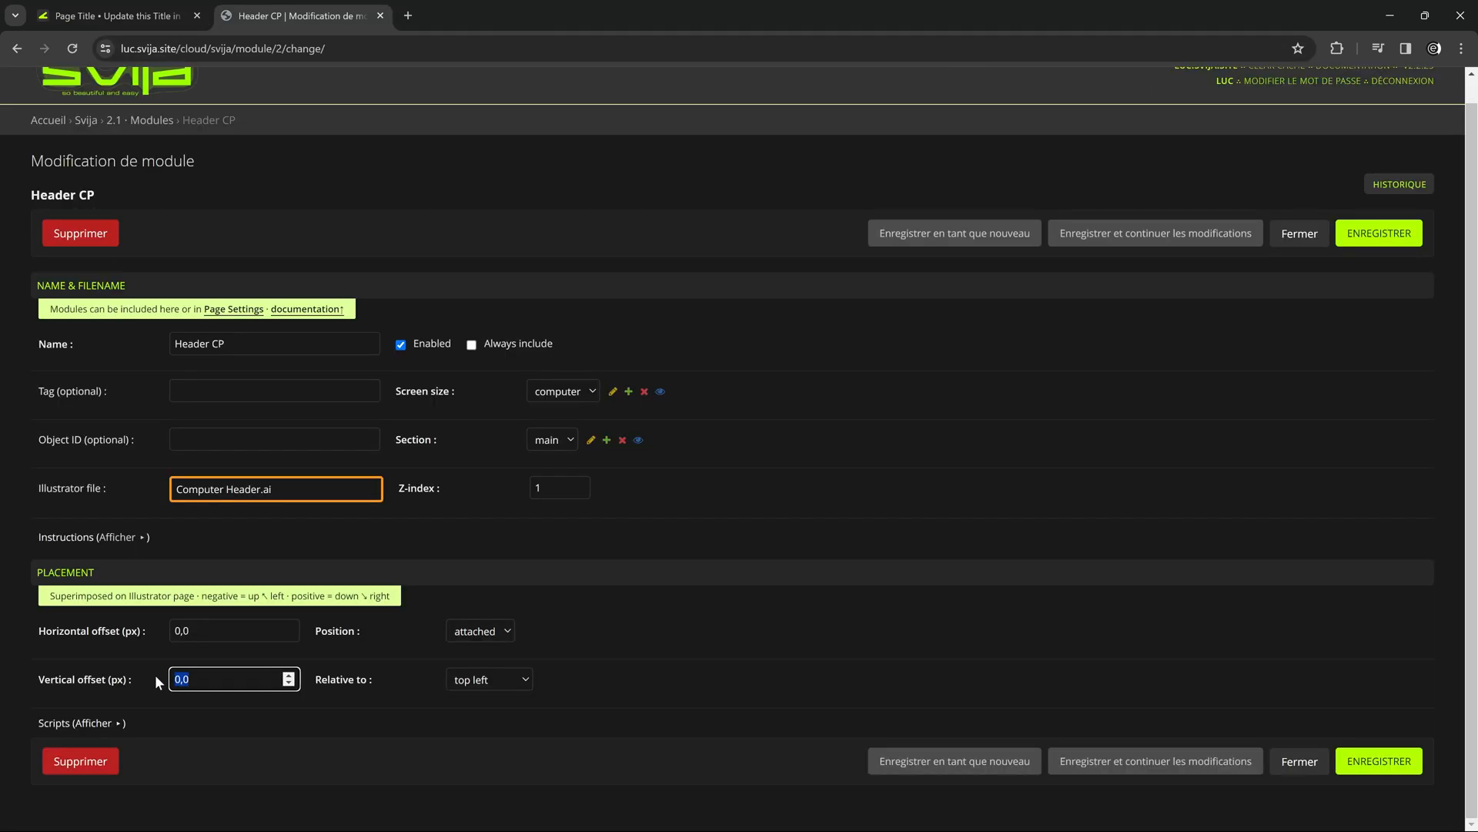
pyautogui.write('0')
pyautogui.click(240, 699)
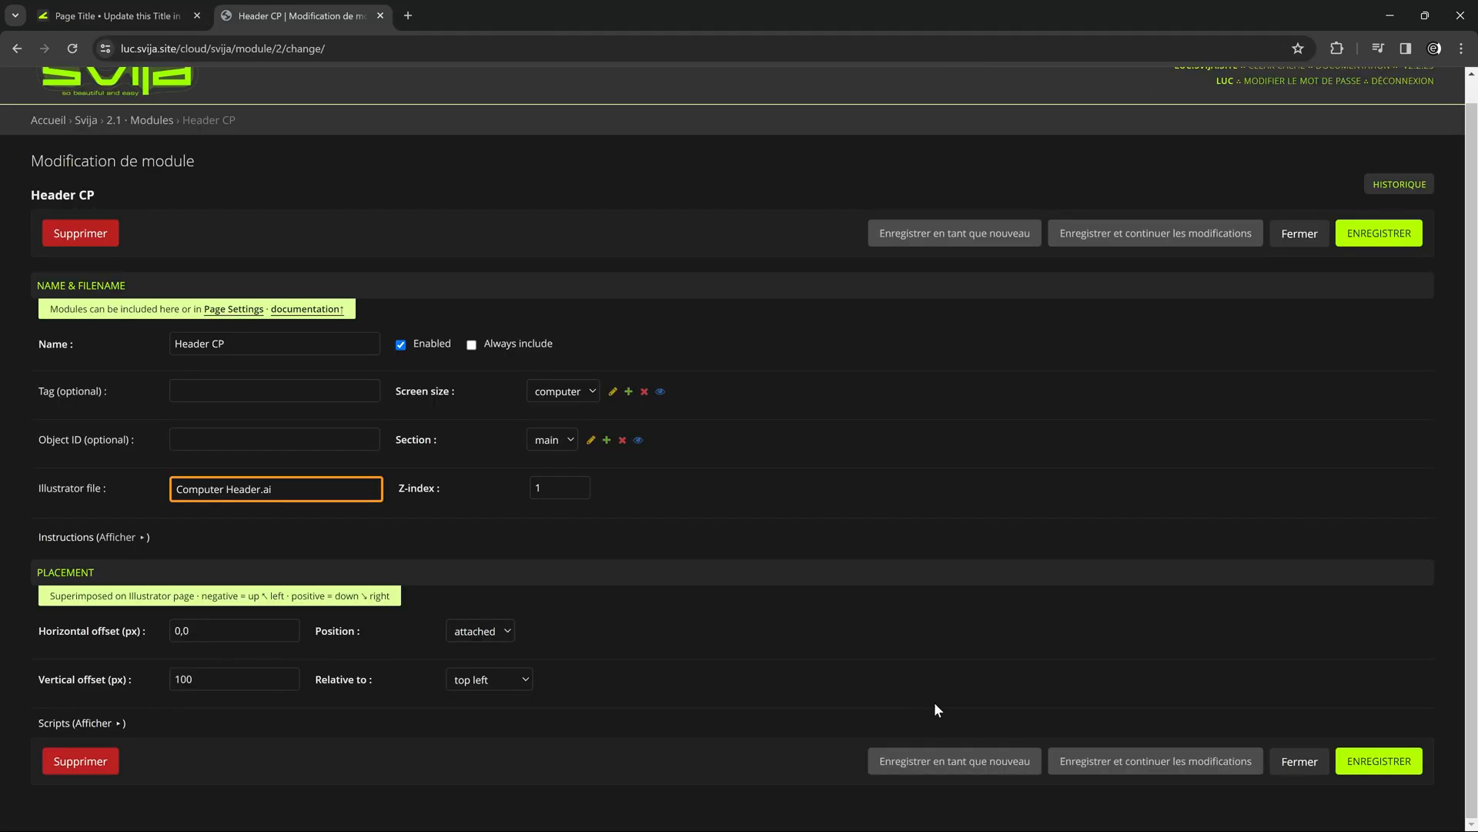
pyautogui.click(1382, 766)
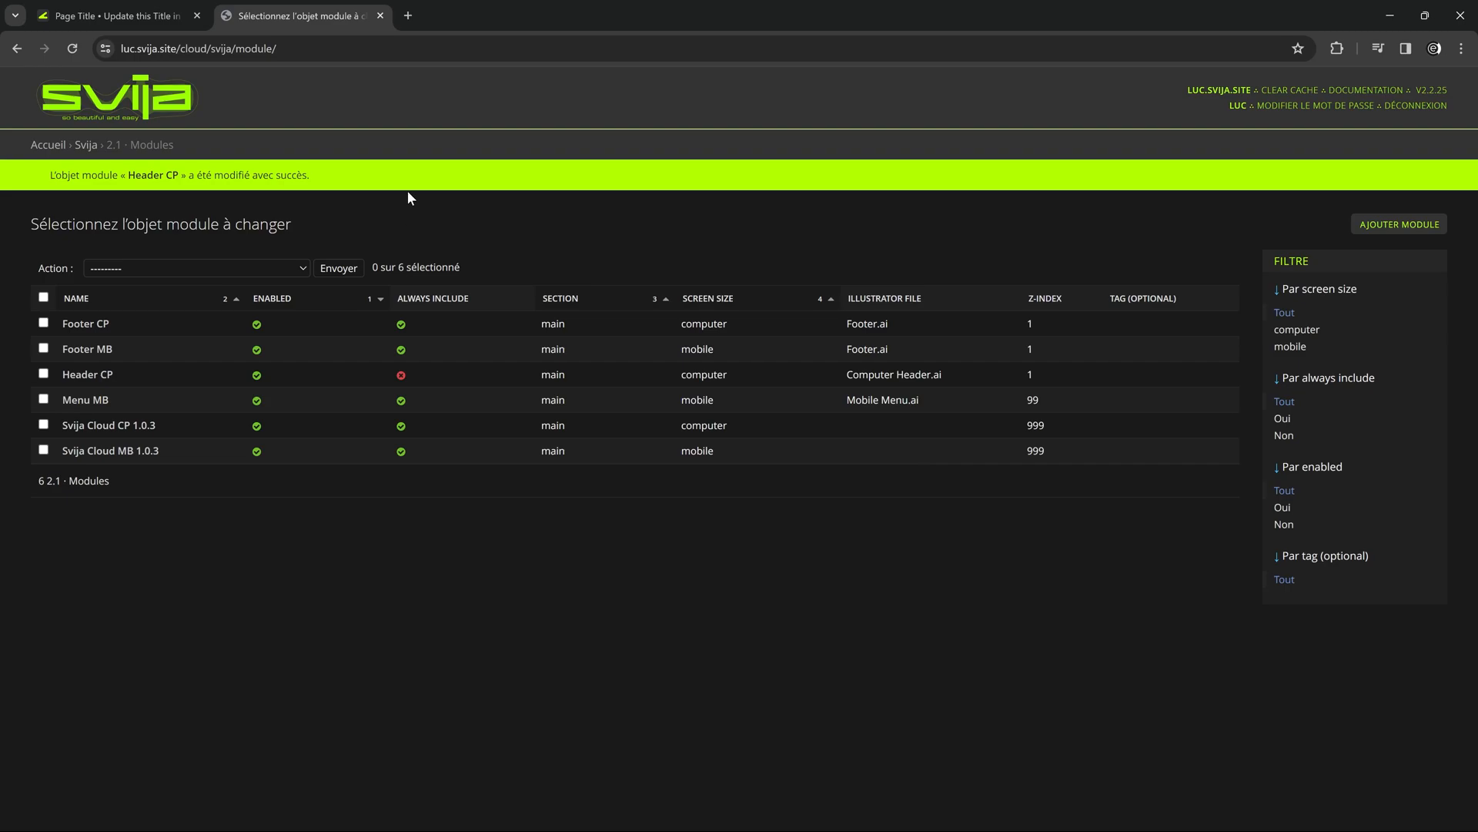
pyautogui.click(146, 16)
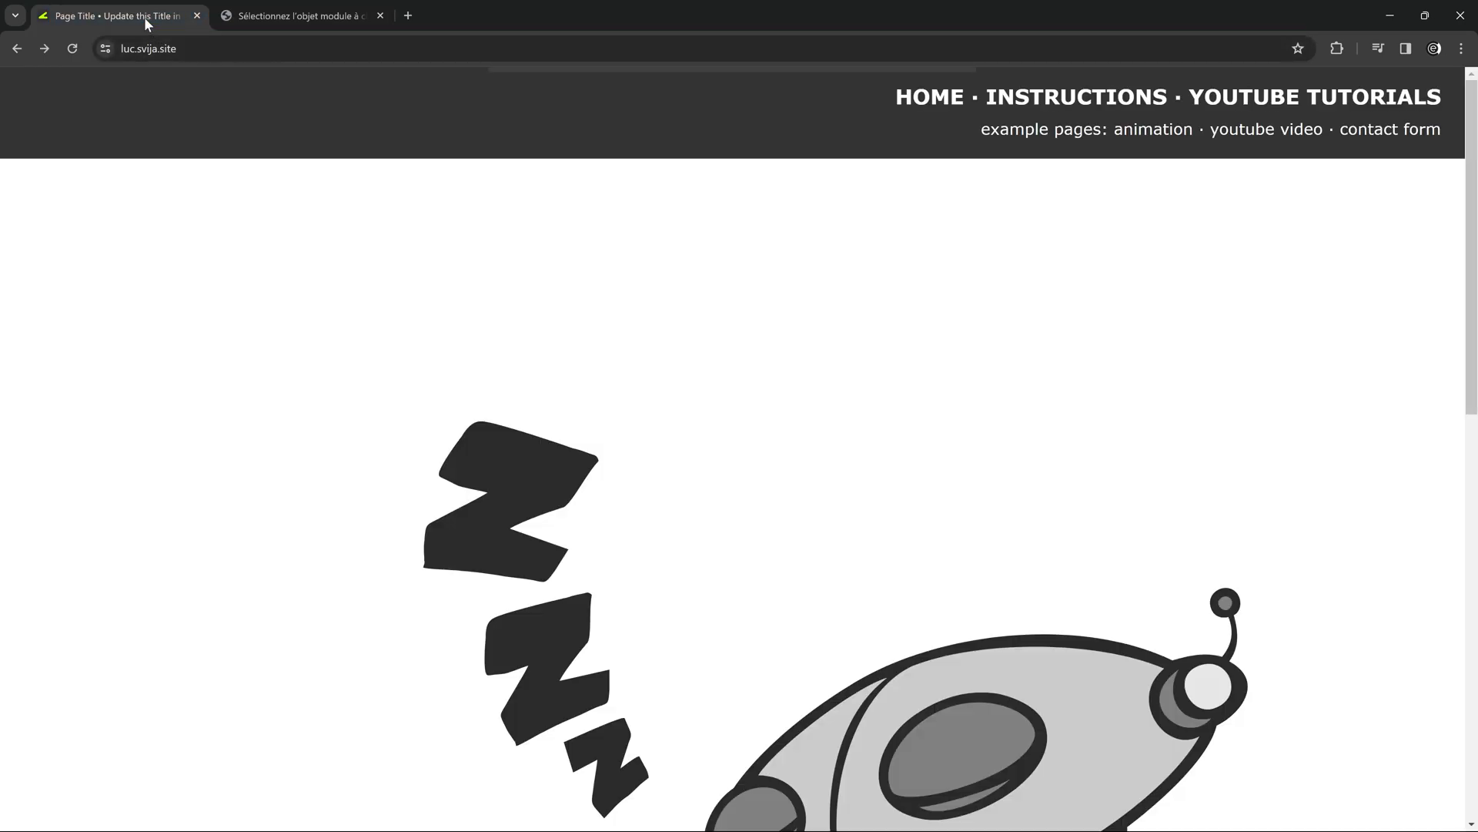
pyautogui.click(70, 49)
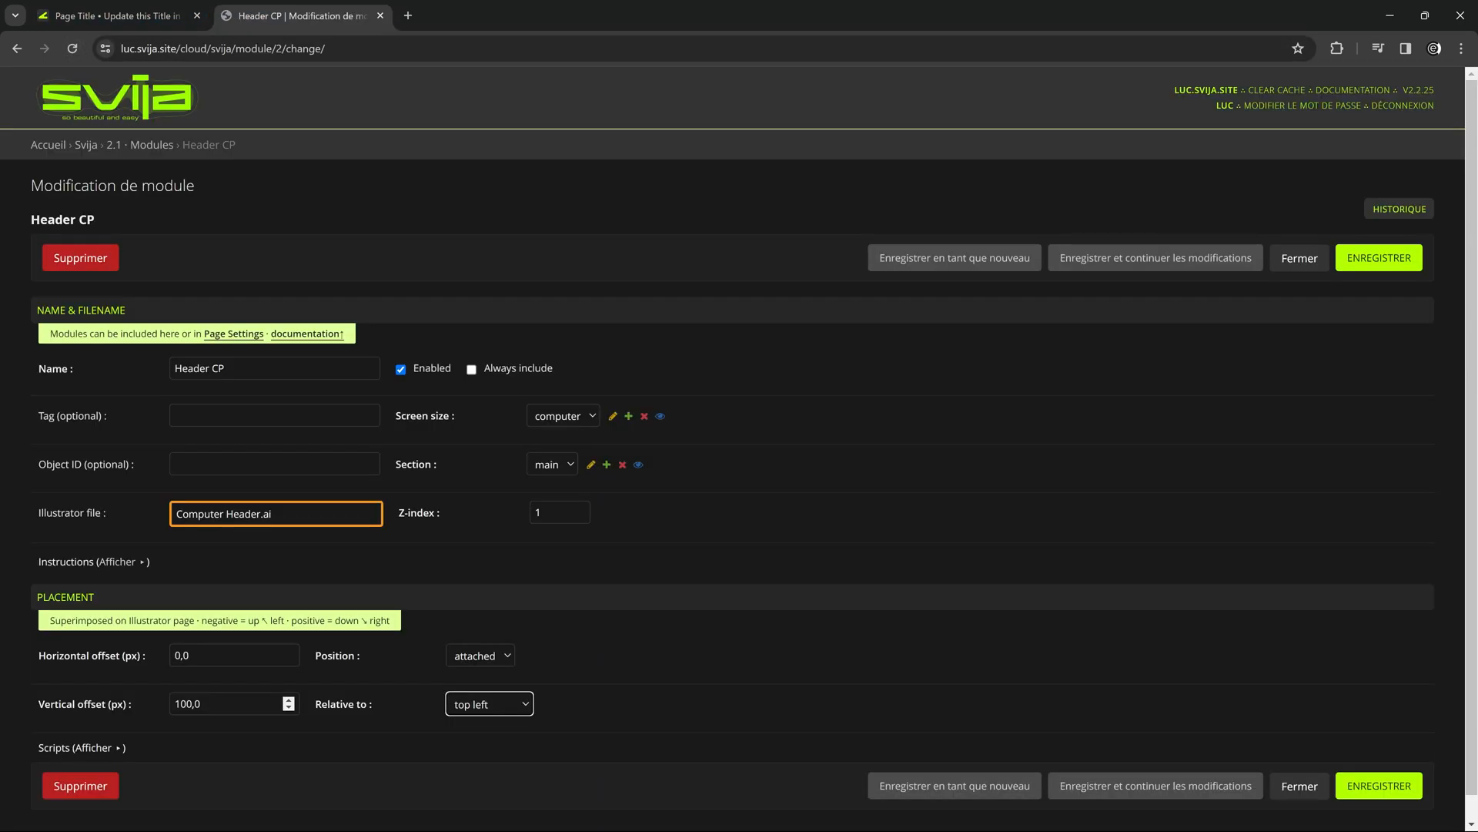
# Reset the Header CP module's vertical offset to 0 and save the module.
pyautogui.hotkey('shift', 'Tab')
pyautogui.write('0')
pyautogui.click(202, 656)
pyautogui.click(1379, 785)
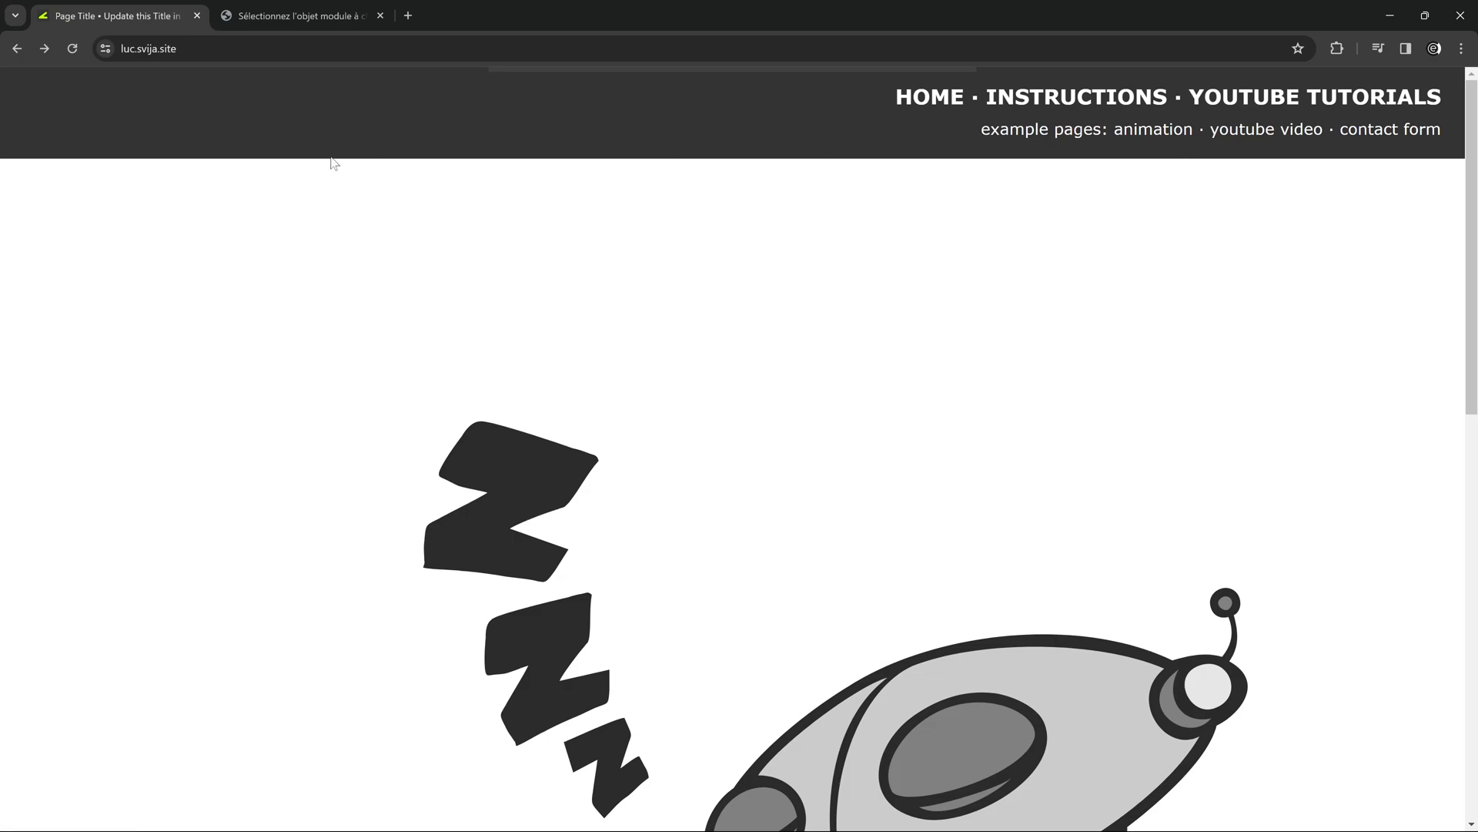
# Switch to Illustrator and halve the header artboard's width by moving its left edge to the middle guide.
pyautogui.hotkey('alt', 'Tab')
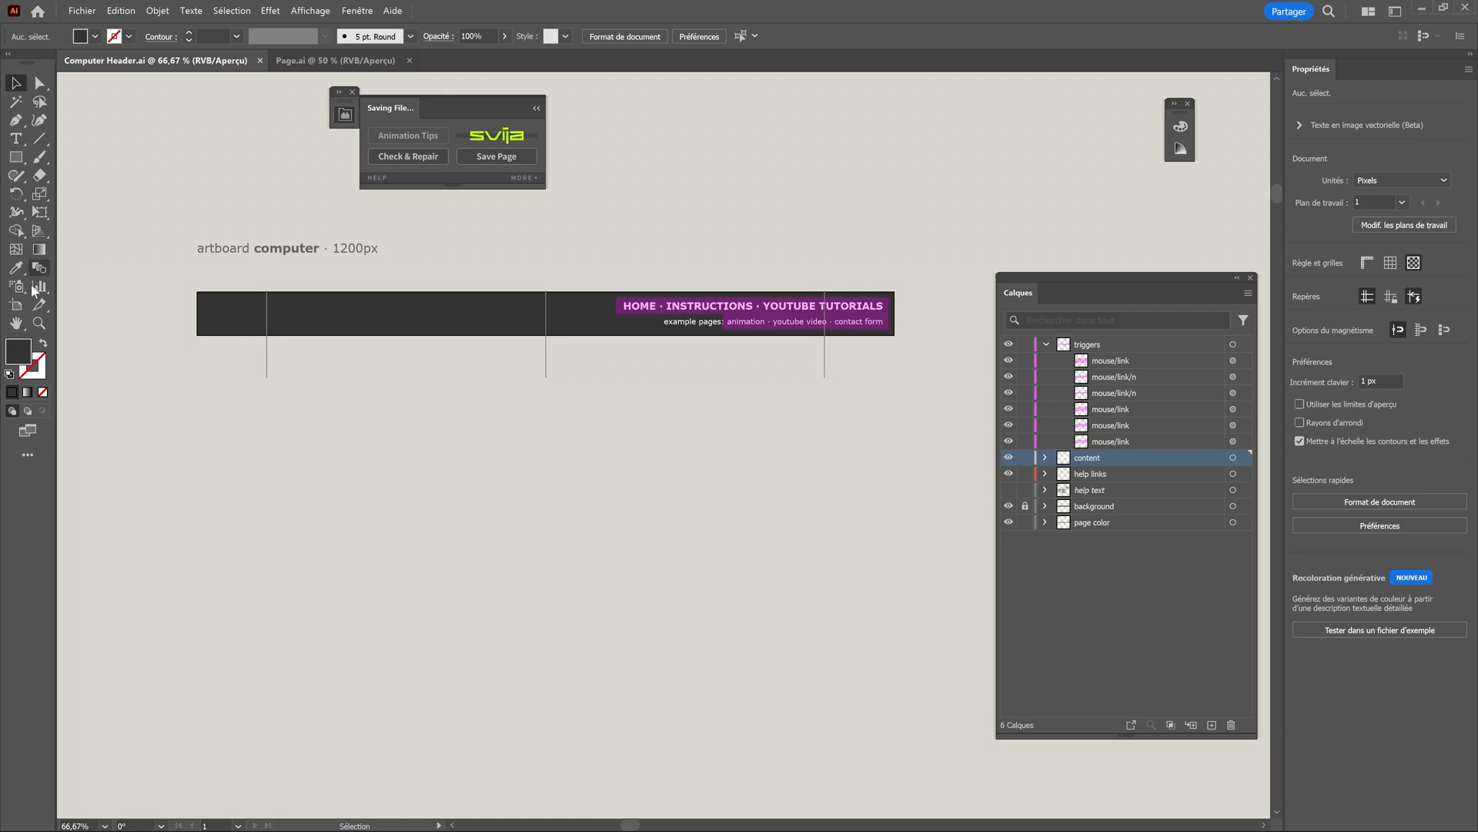
pyautogui.hotkey('shift', 'o')
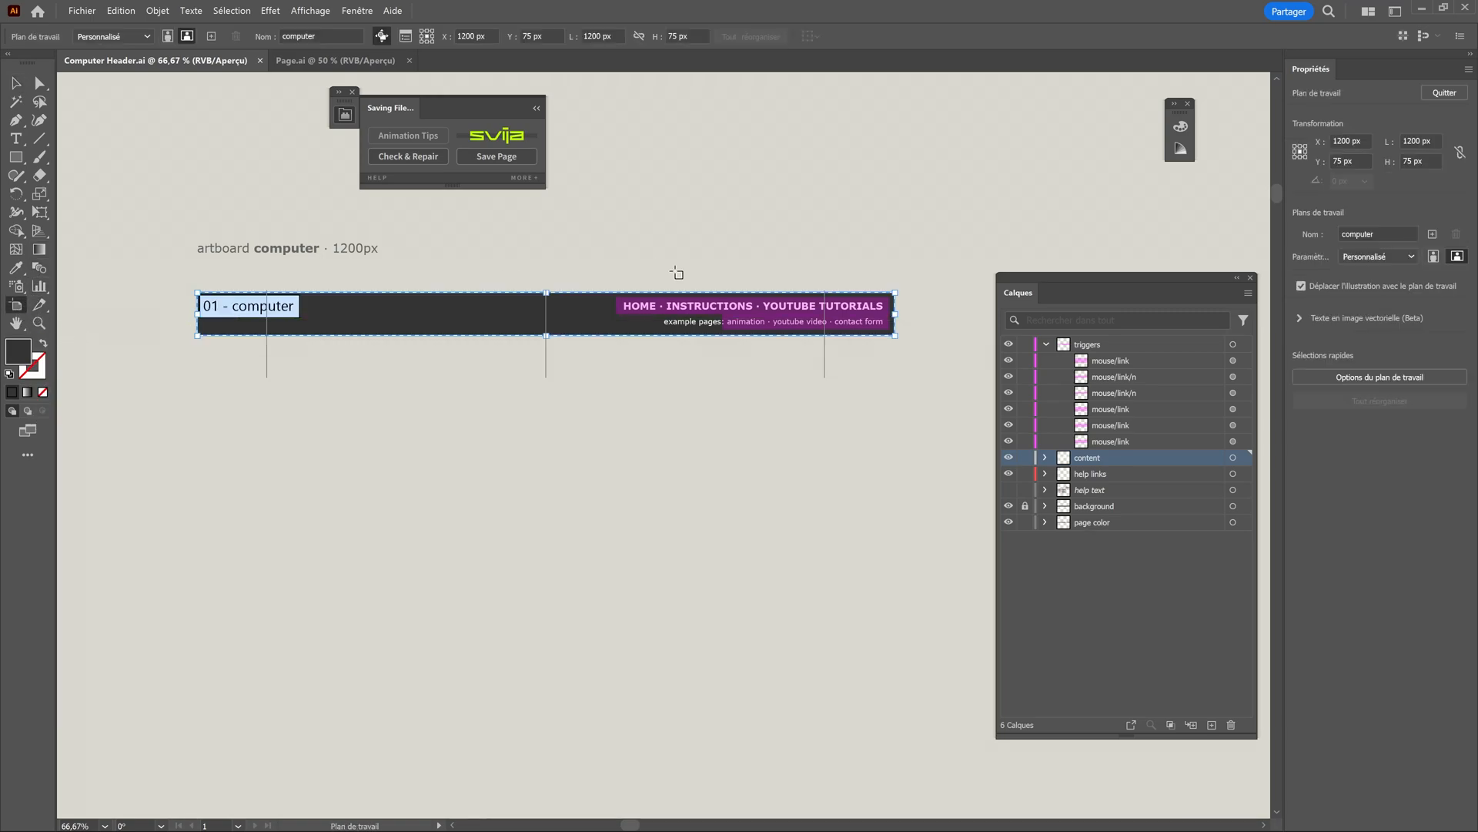
pyautogui.moveTo(208, 307); pyautogui.dragTo(546, 314)
pyautogui.click(16, 82)
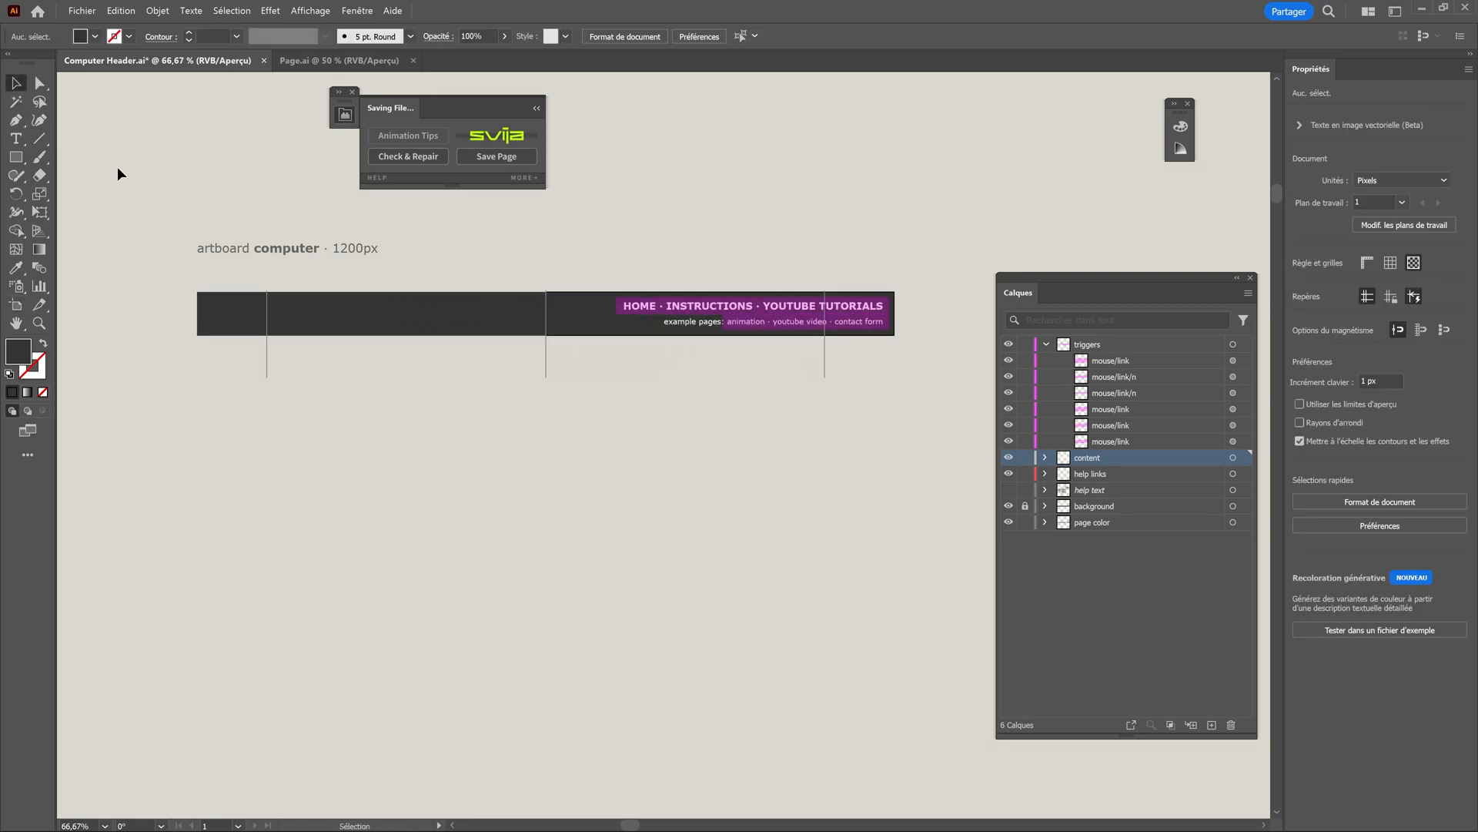
# Unlock the background layer, shorten the dark rectangle to 600 px to match the artboard, and save the page with the Svija extension.
pyautogui.click(1024, 506)
pyautogui.click(269, 324)
pyautogui.moveTo(198, 314); pyautogui.dragTo(546, 317)
pyautogui.click(427, 285)
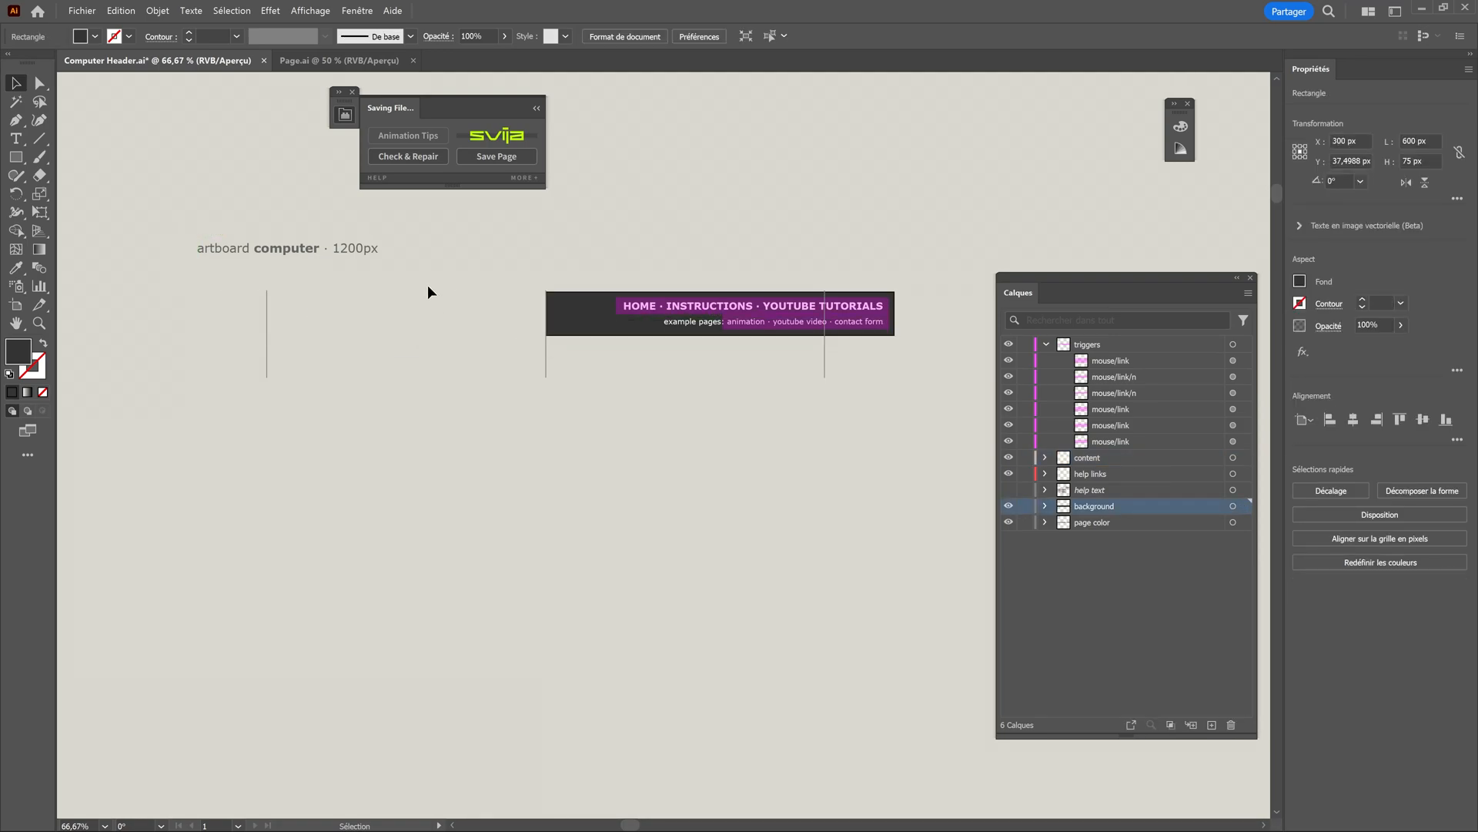
pyautogui.click(488, 159)
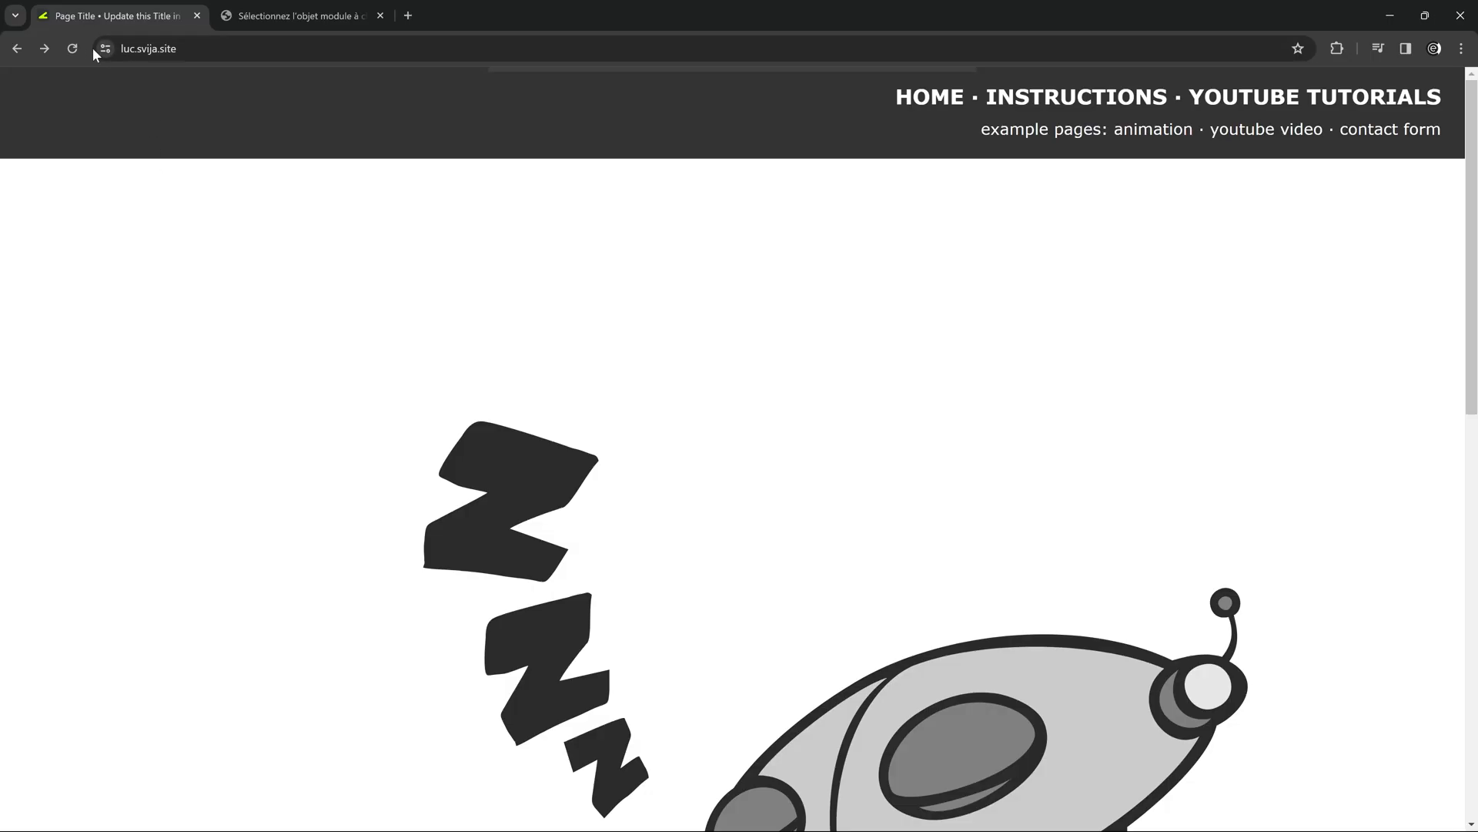
# In the browser, set the Header CP module's placement relative to top right, save the module and reload the home page.
pyautogui.click(72, 49)
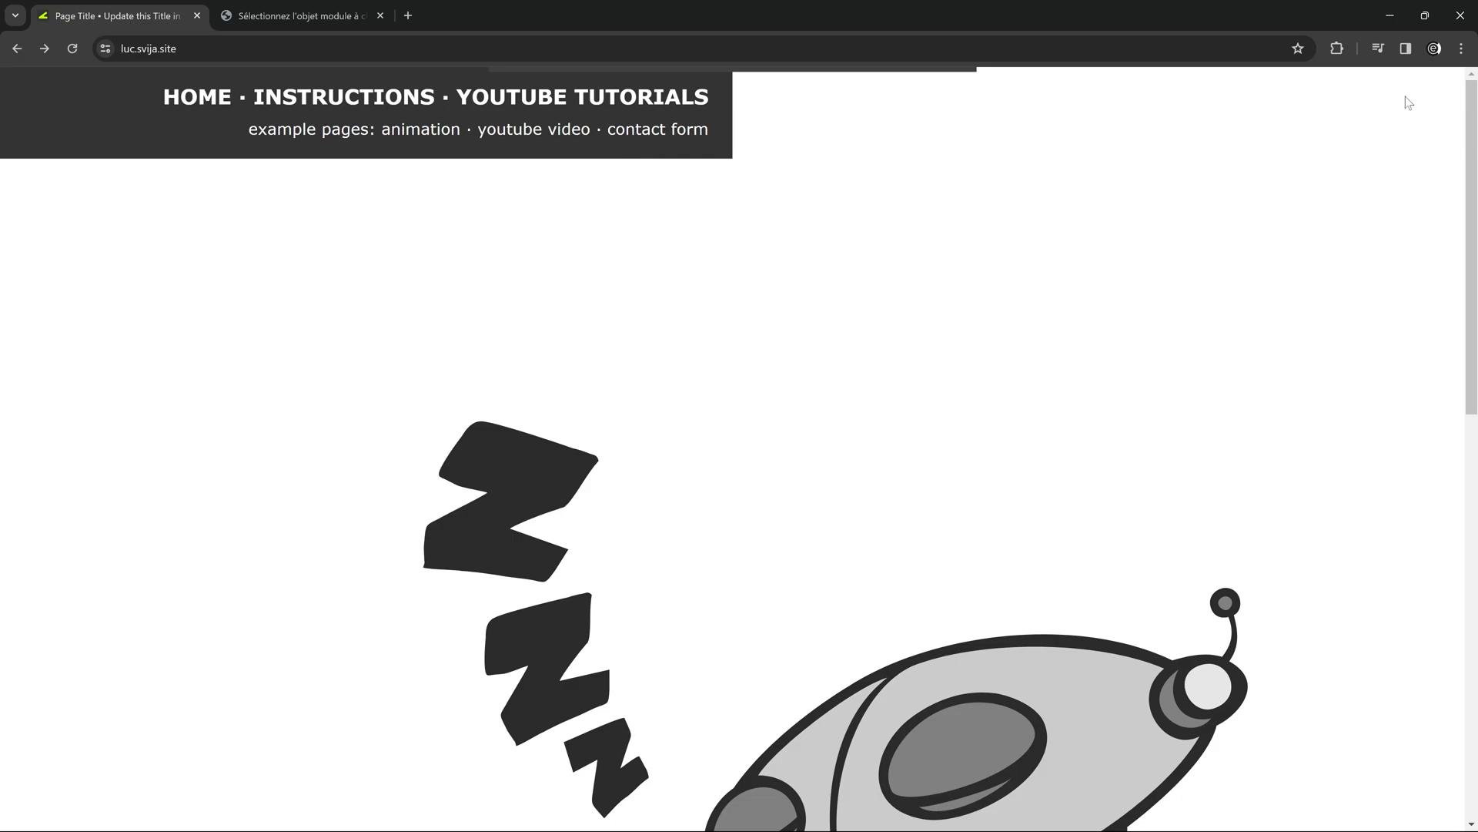
pyautogui.click(271, 16)
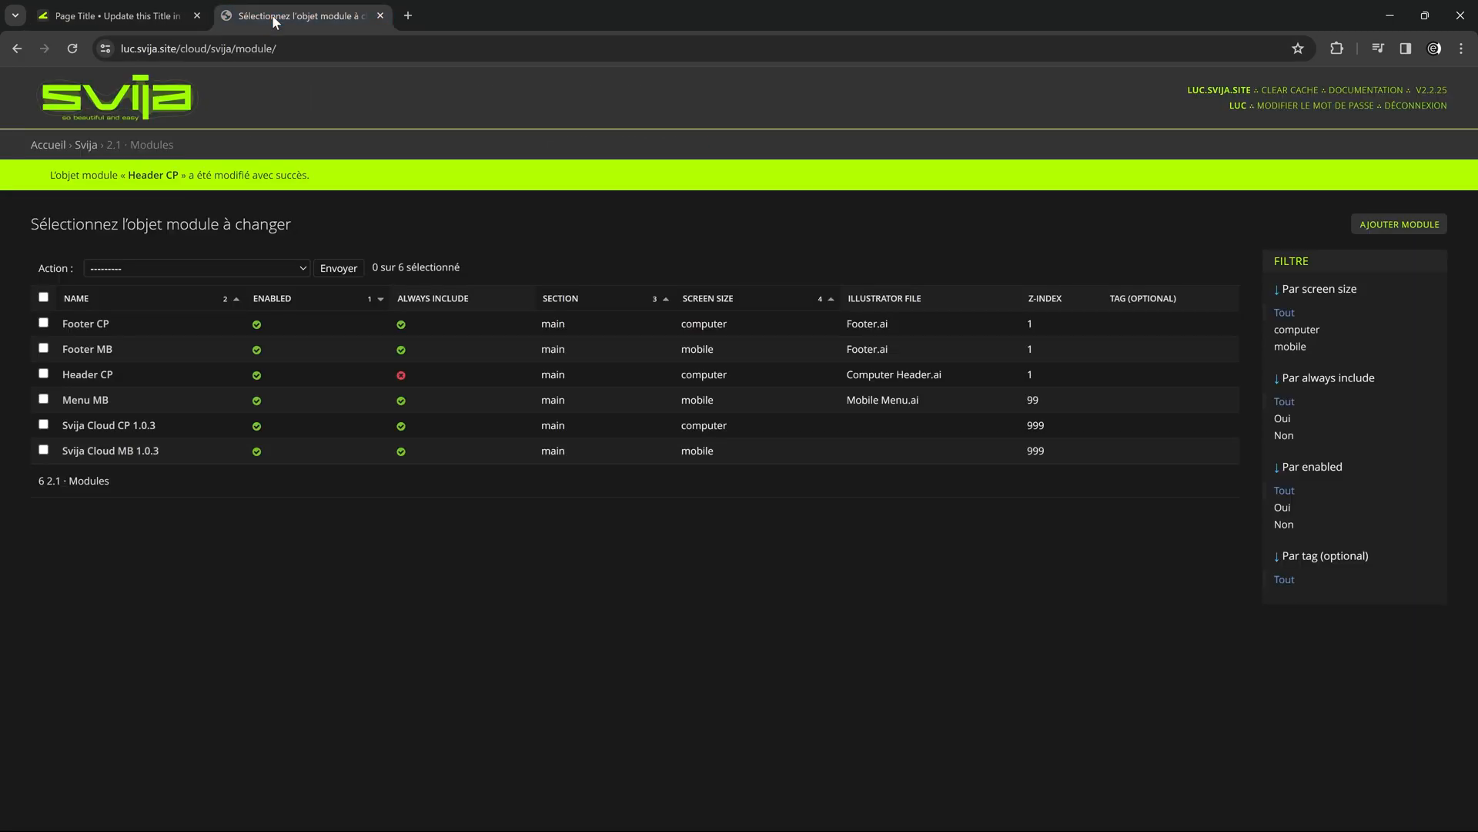
pyautogui.click(89, 375)
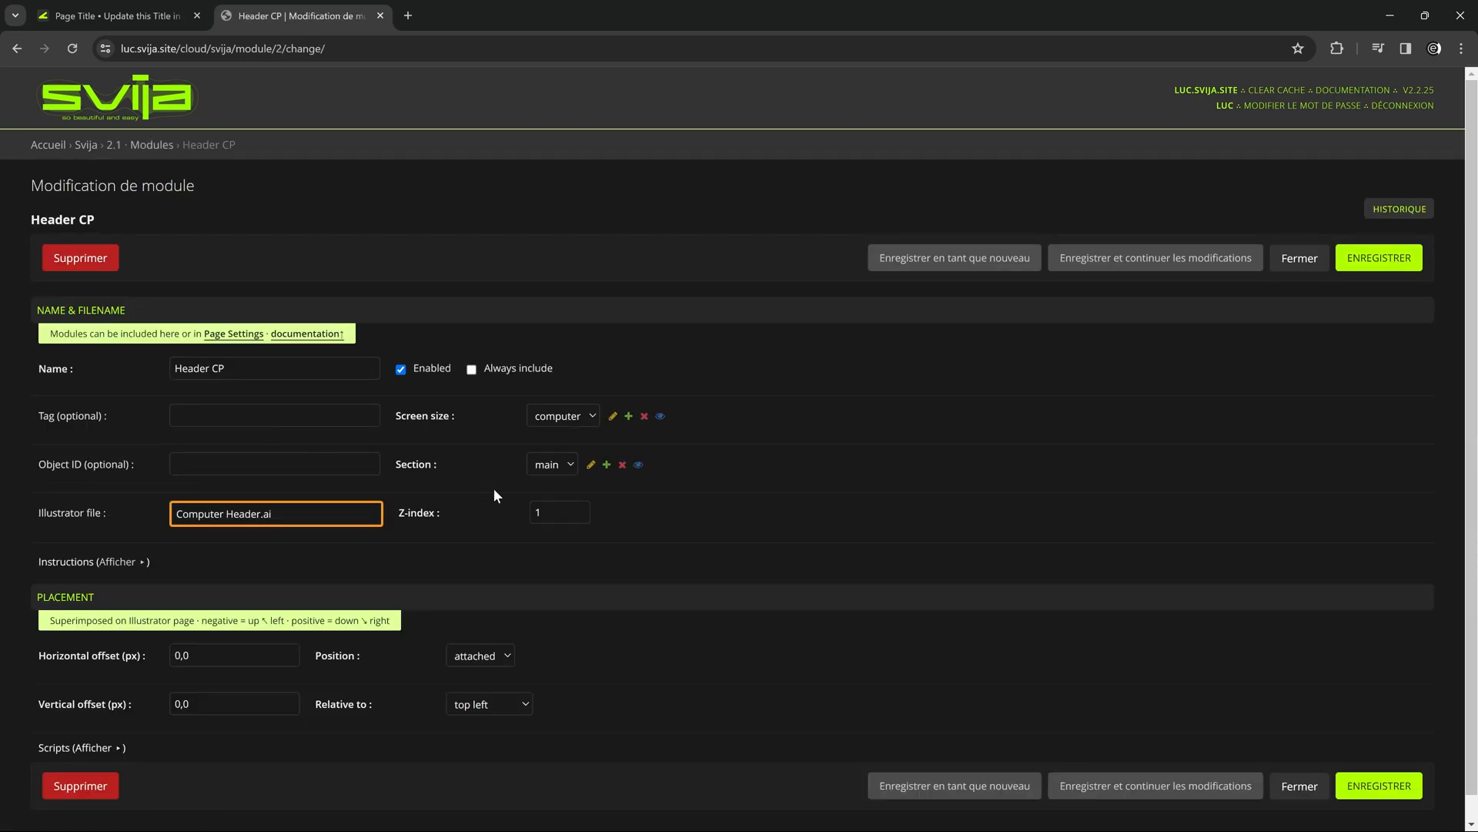
pyautogui.scroll(-1, 462, 577)
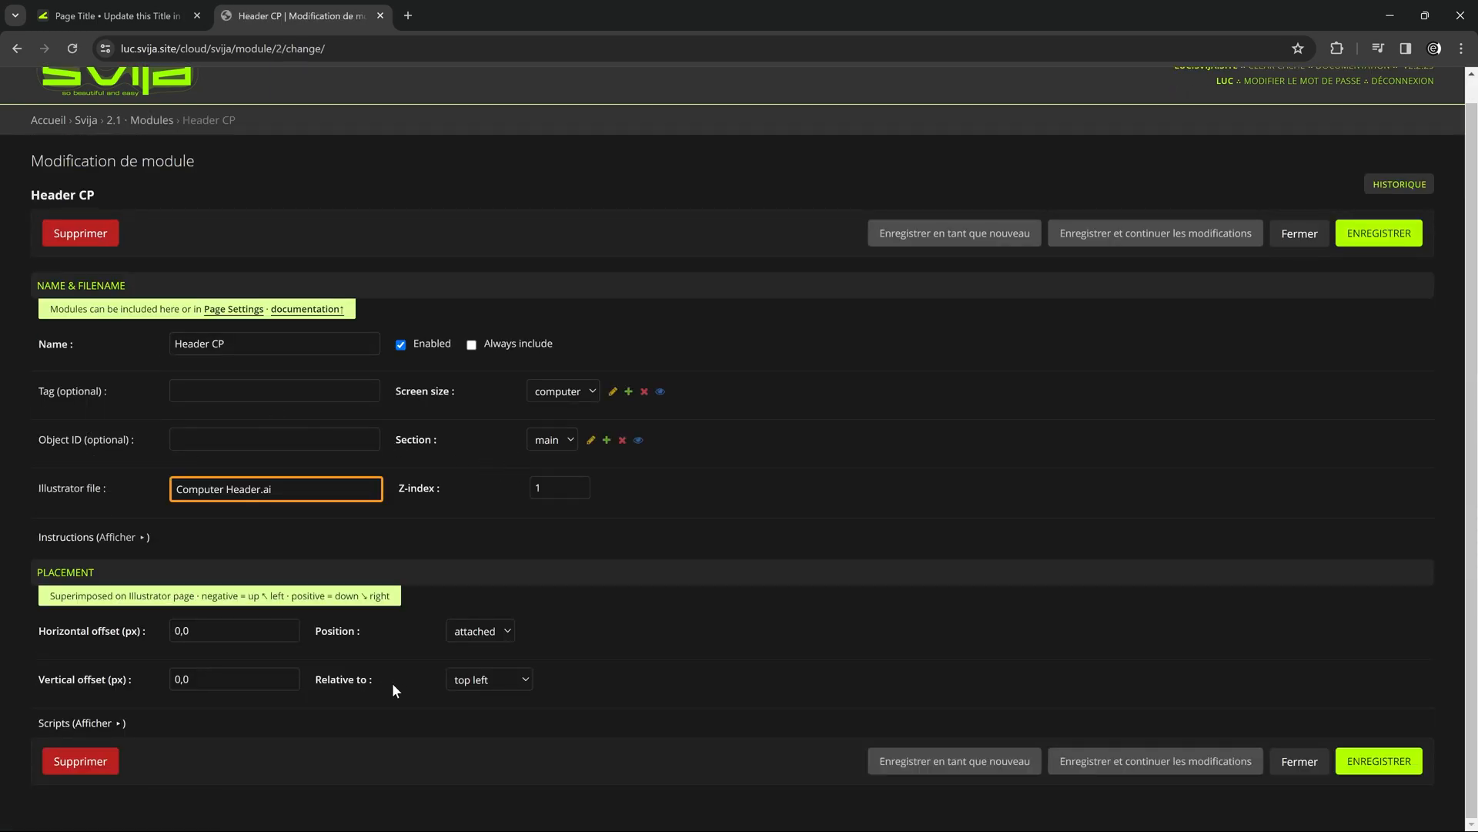
pyautogui.click(497, 685)
pyautogui.click(488, 710)
pyautogui.click(1385, 242)
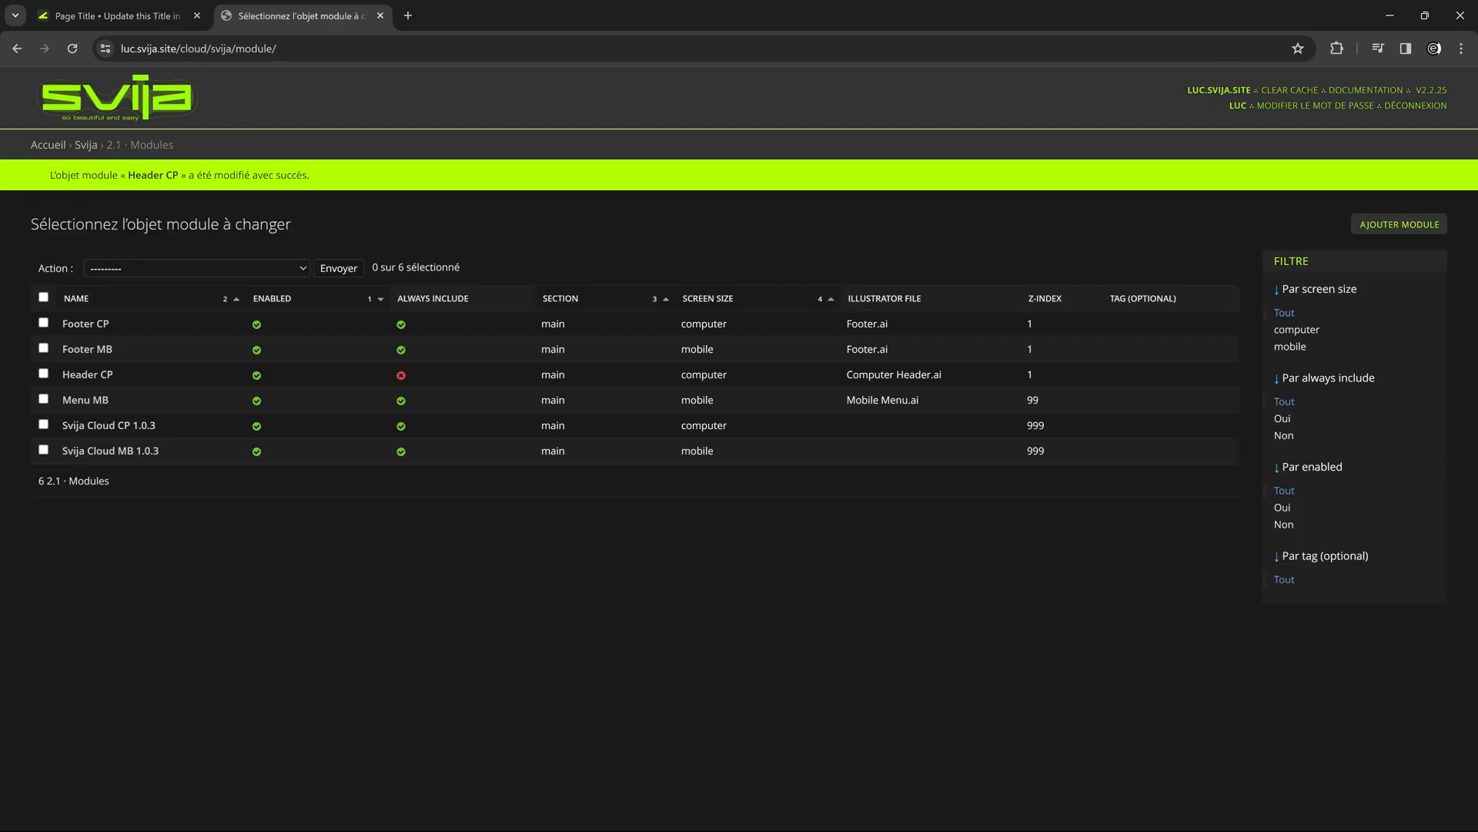
pyautogui.click(116, 15)
pyautogui.click(73, 49)
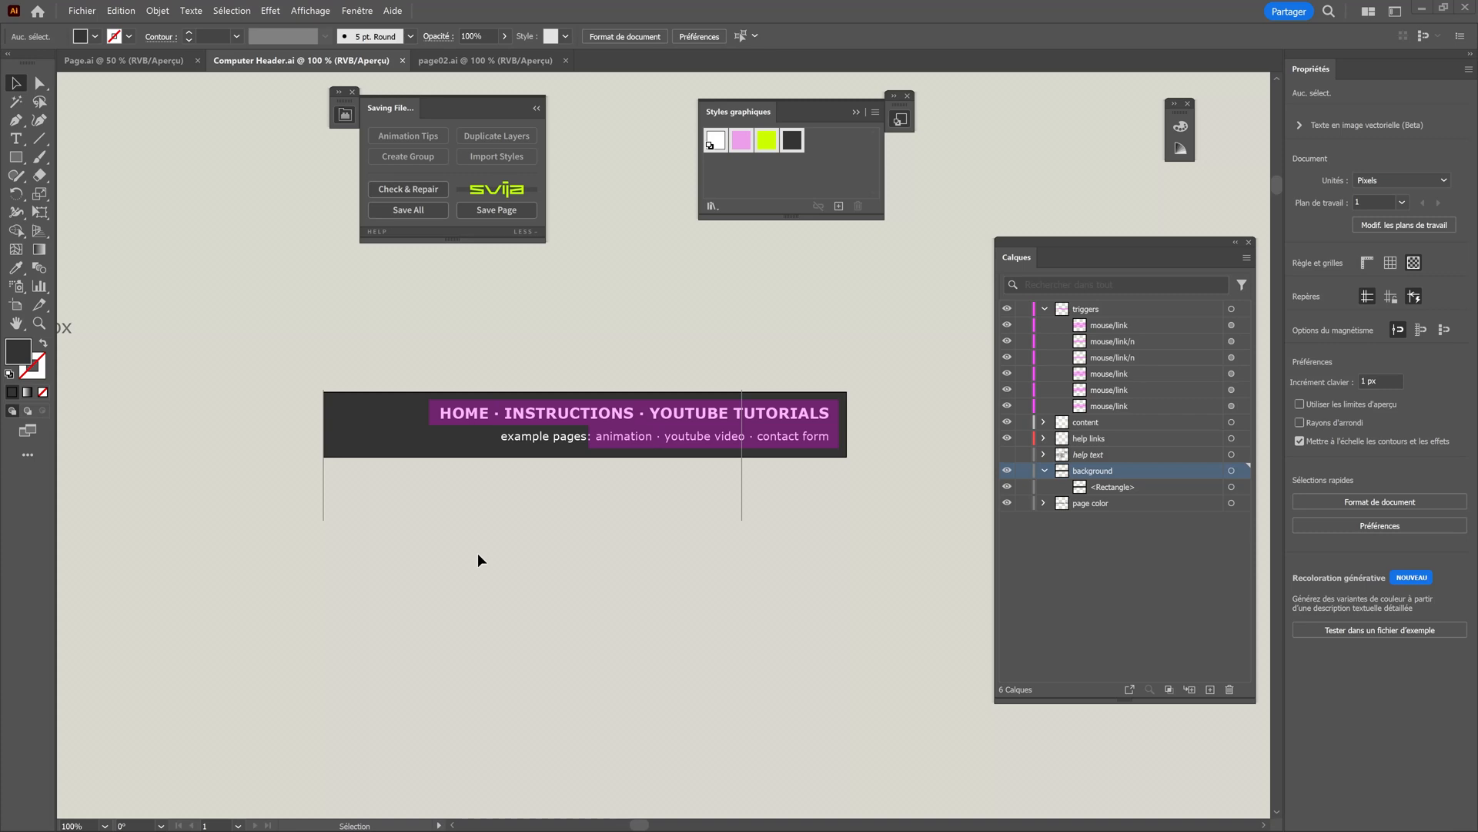
# In Illustrator, set the computer artboard's width in Computer Header.ai to 1200 px and reload the home page in the browser.
pyautogui.scroll(-1, 528, 511)
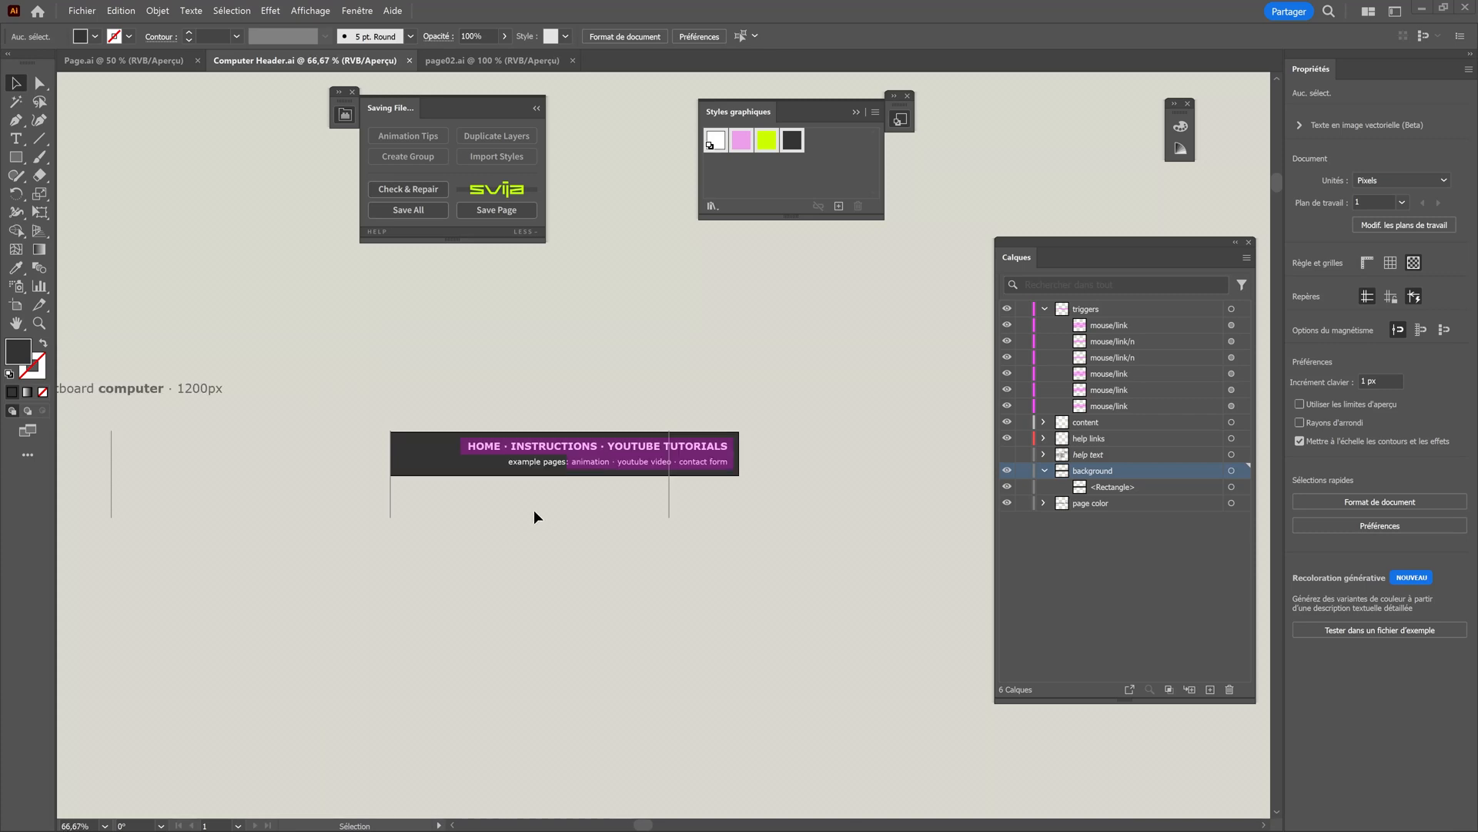
pyautogui.scroll(1, 593, 490)
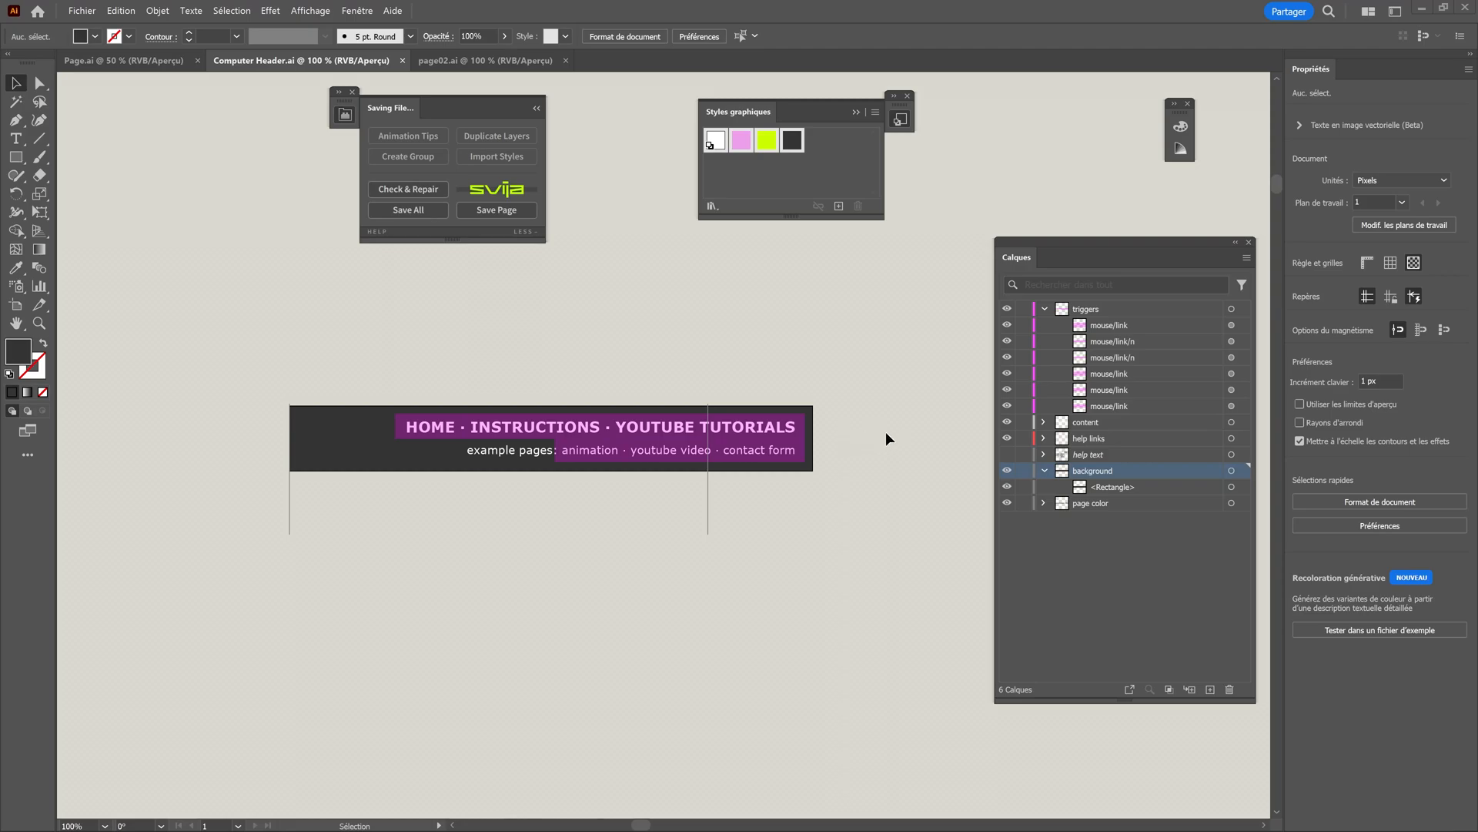
pyautogui.click(15, 305)
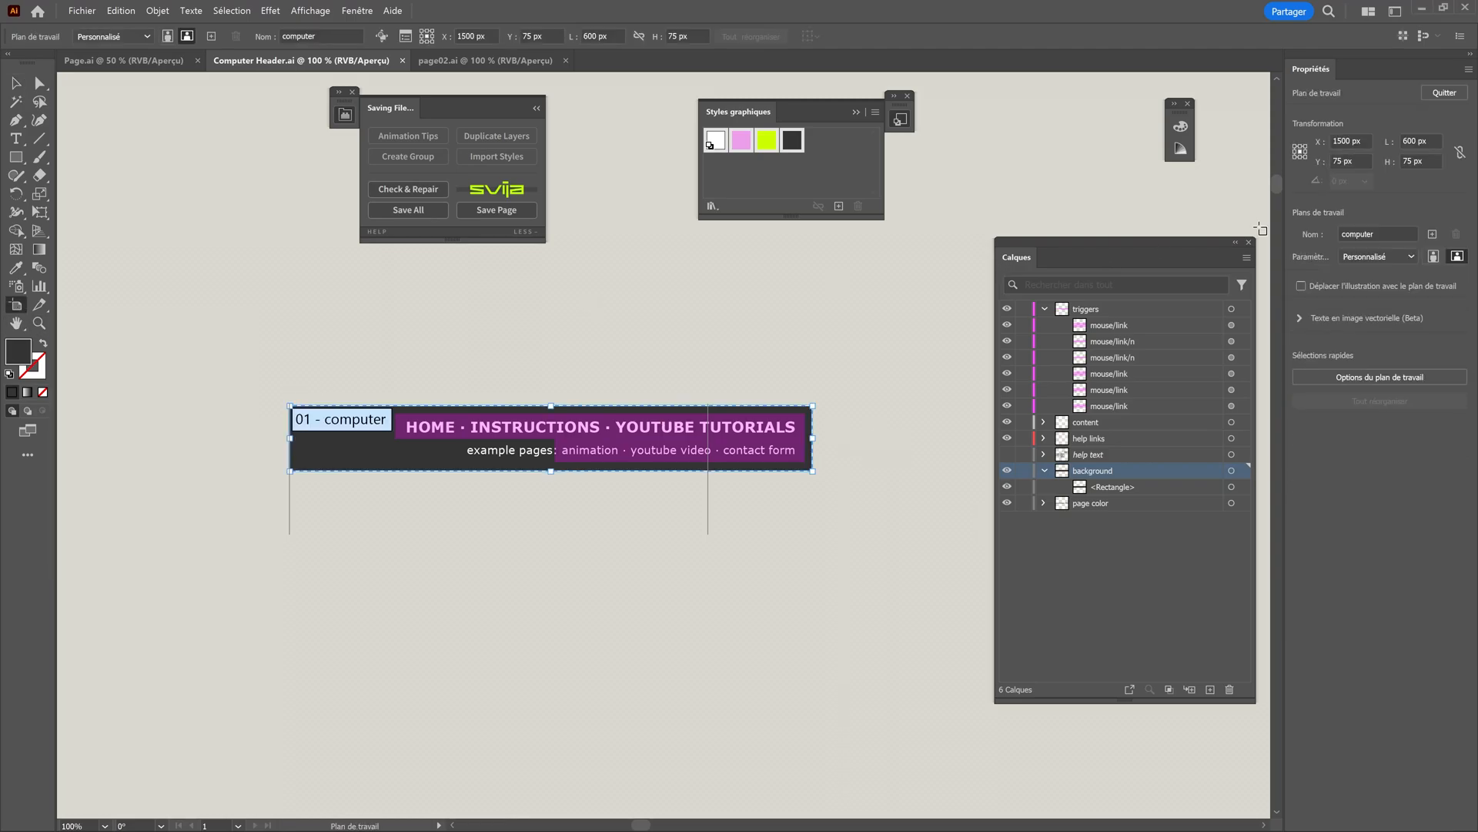
pyautogui.click(1419, 141)
pyautogui.write('1')
pyautogui.write('200')
pyautogui.press('Return')
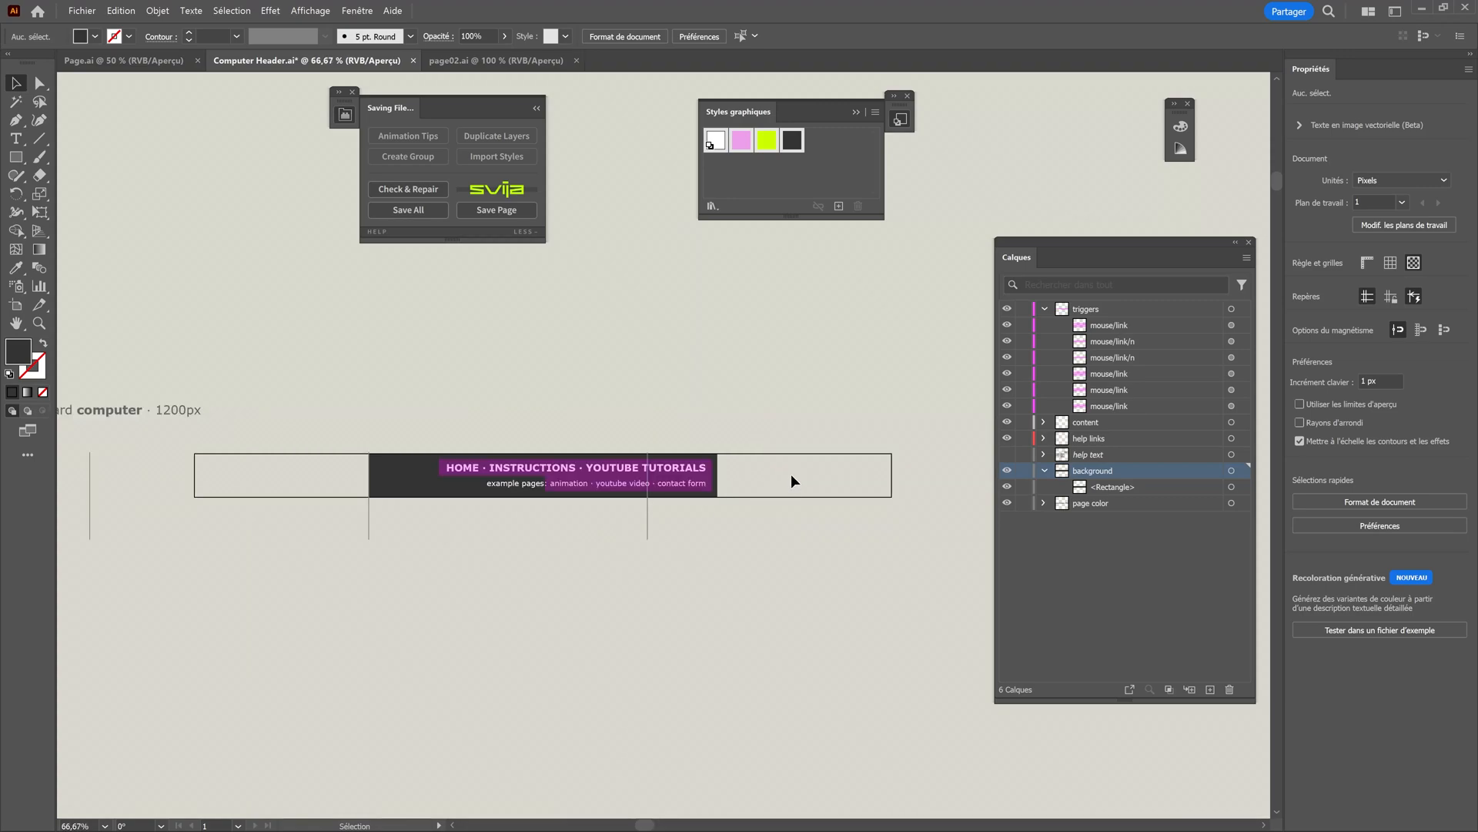
pyautogui.scroll(1, 603, 529)
pyautogui.scroll(-1, 603, 529)
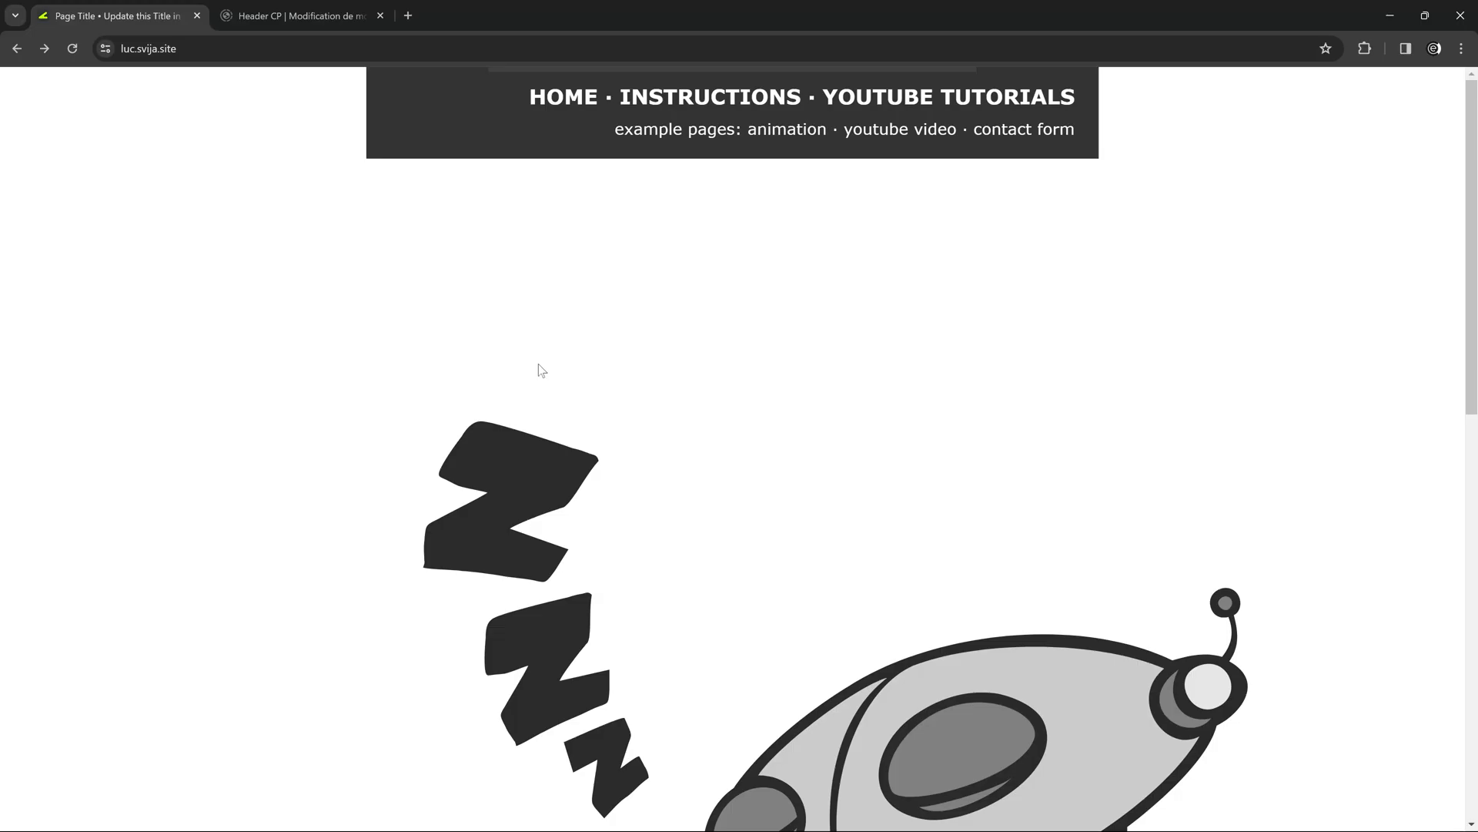
pyautogui.click(72, 48)
# Examine the horizontal and vertical offset, Position and Relative to settings of the Header CP module.
pyautogui.click(243, 15)
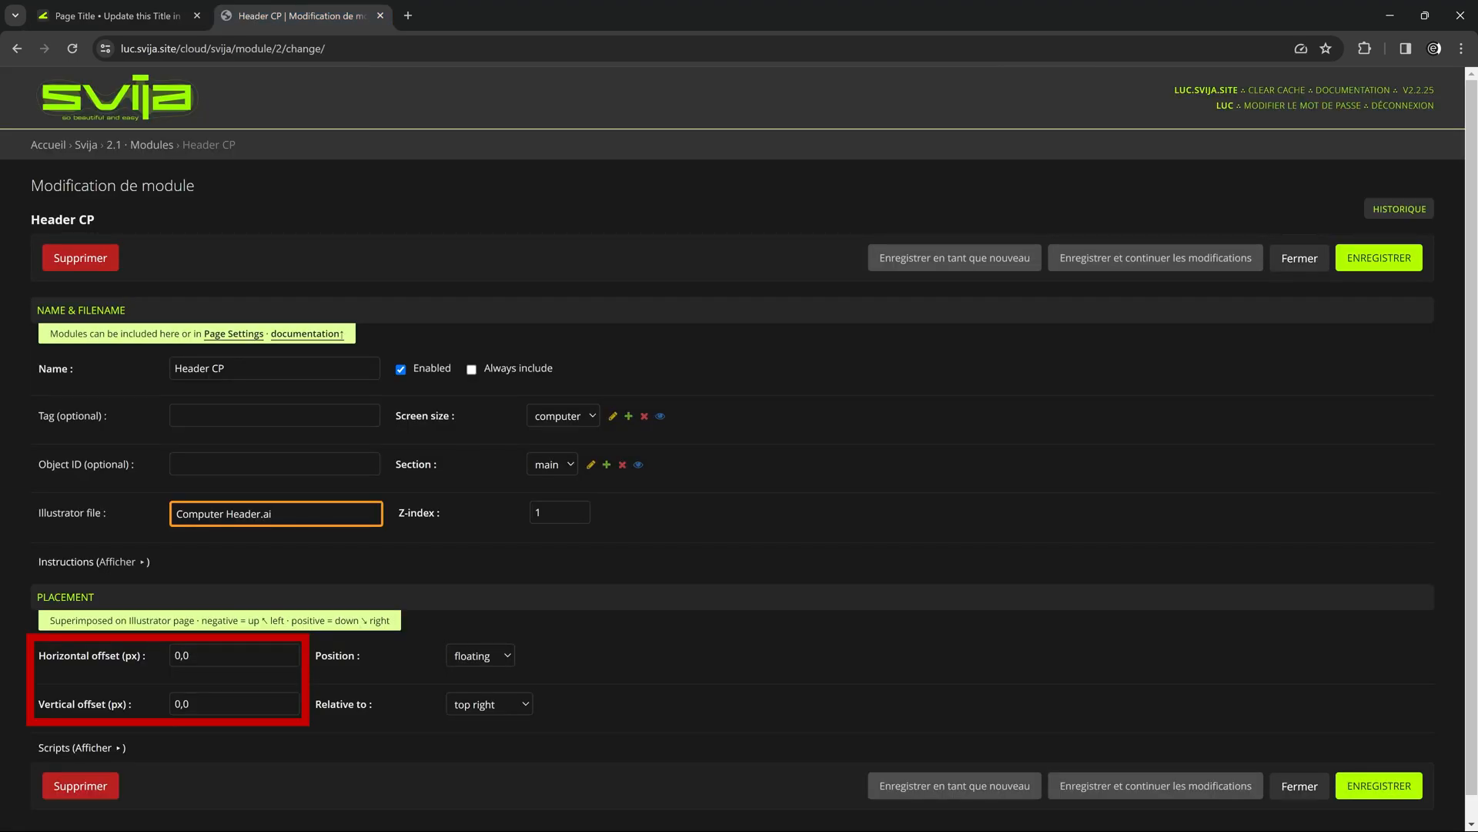
pyautogui.scroll(-1, 429, 485)
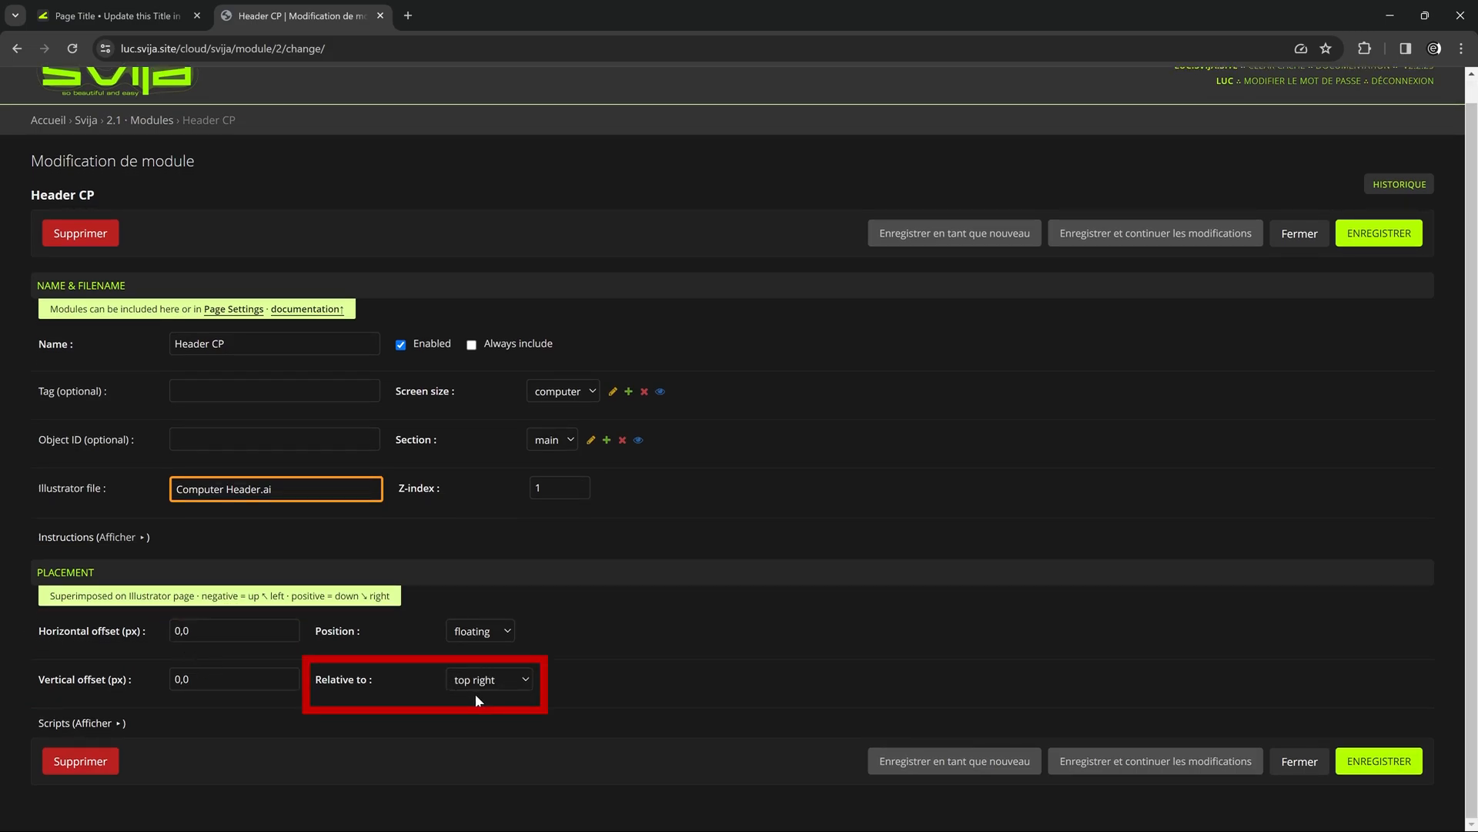
pyautogui.click(115, 16)
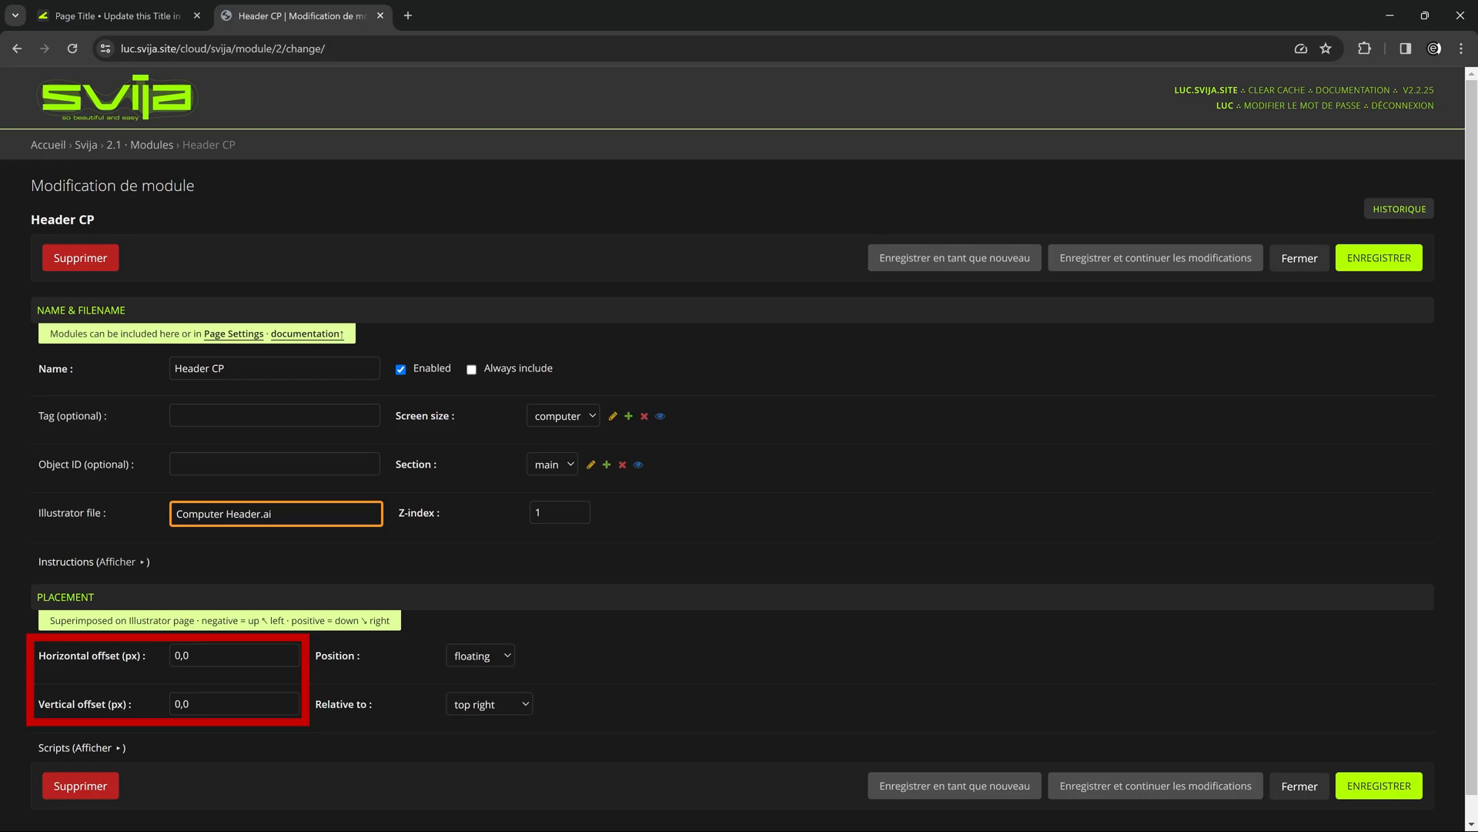
pyautogui.scroll(-1, 408, 617)
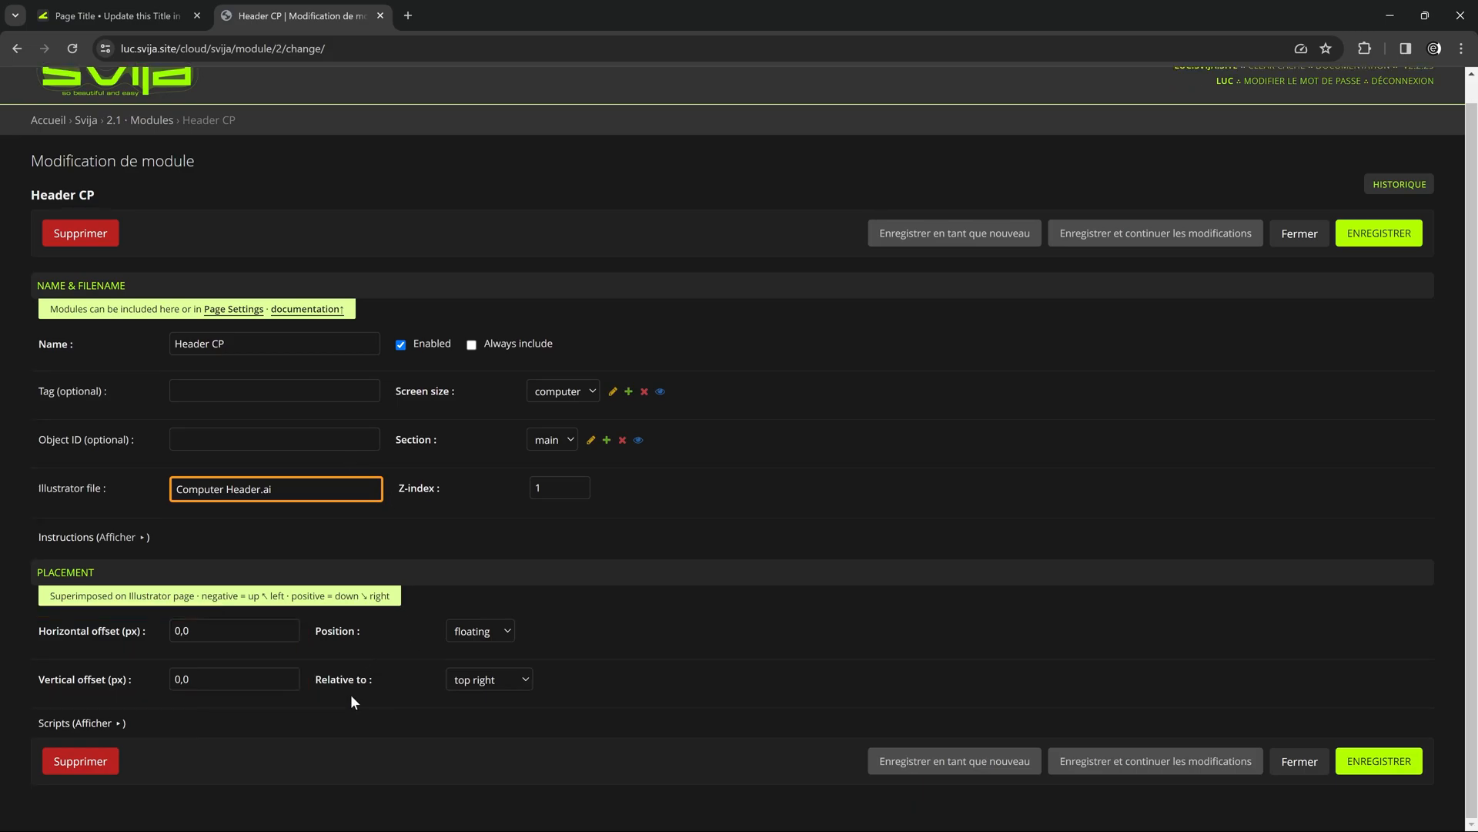
pyautogui.click(525, 682)
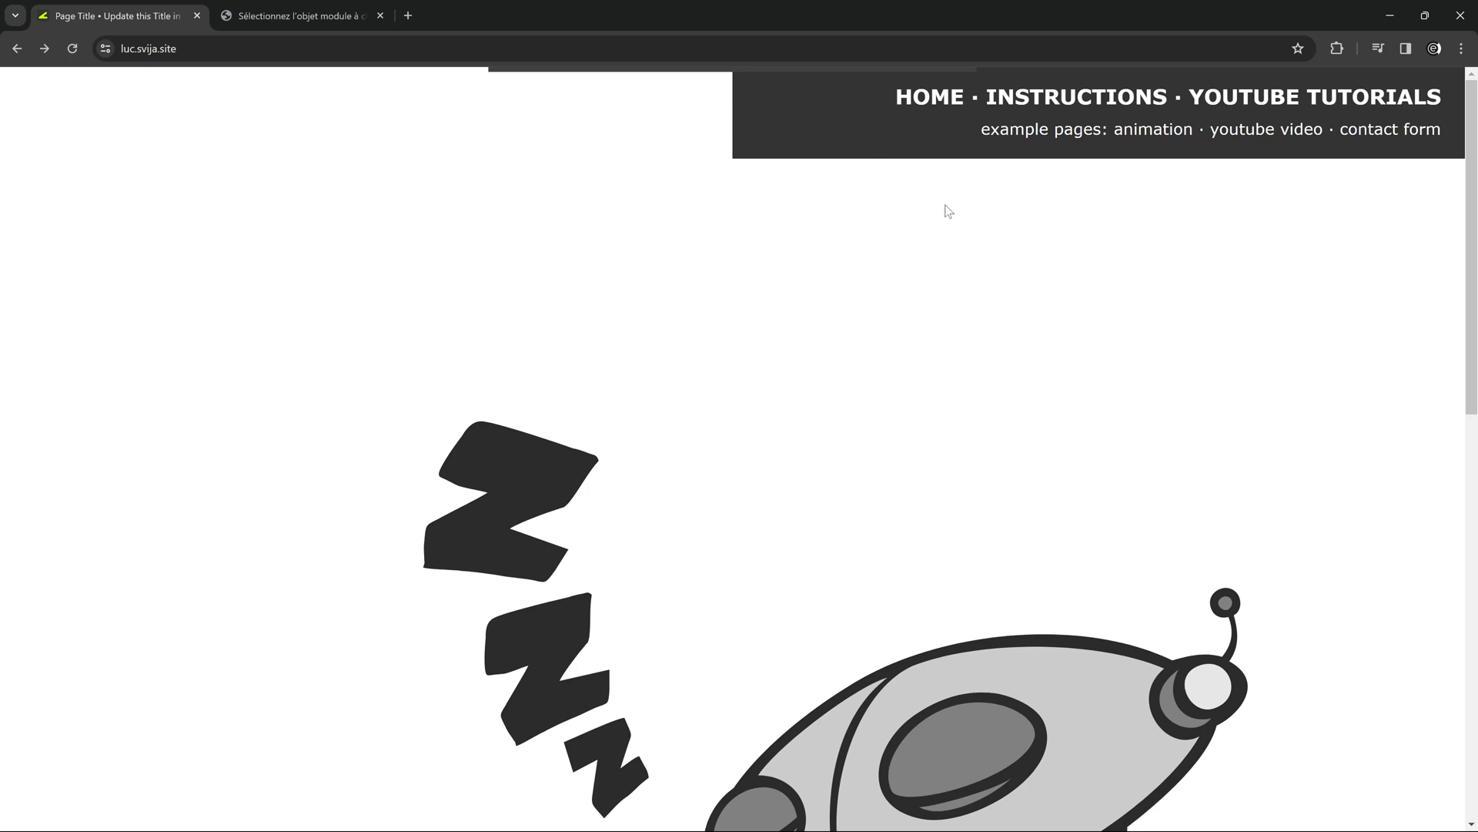
# Set the Header CP module's Position to floating, reload the home page and test how the header behaves when the page scrolls.
pyautogui.click(289, 21)
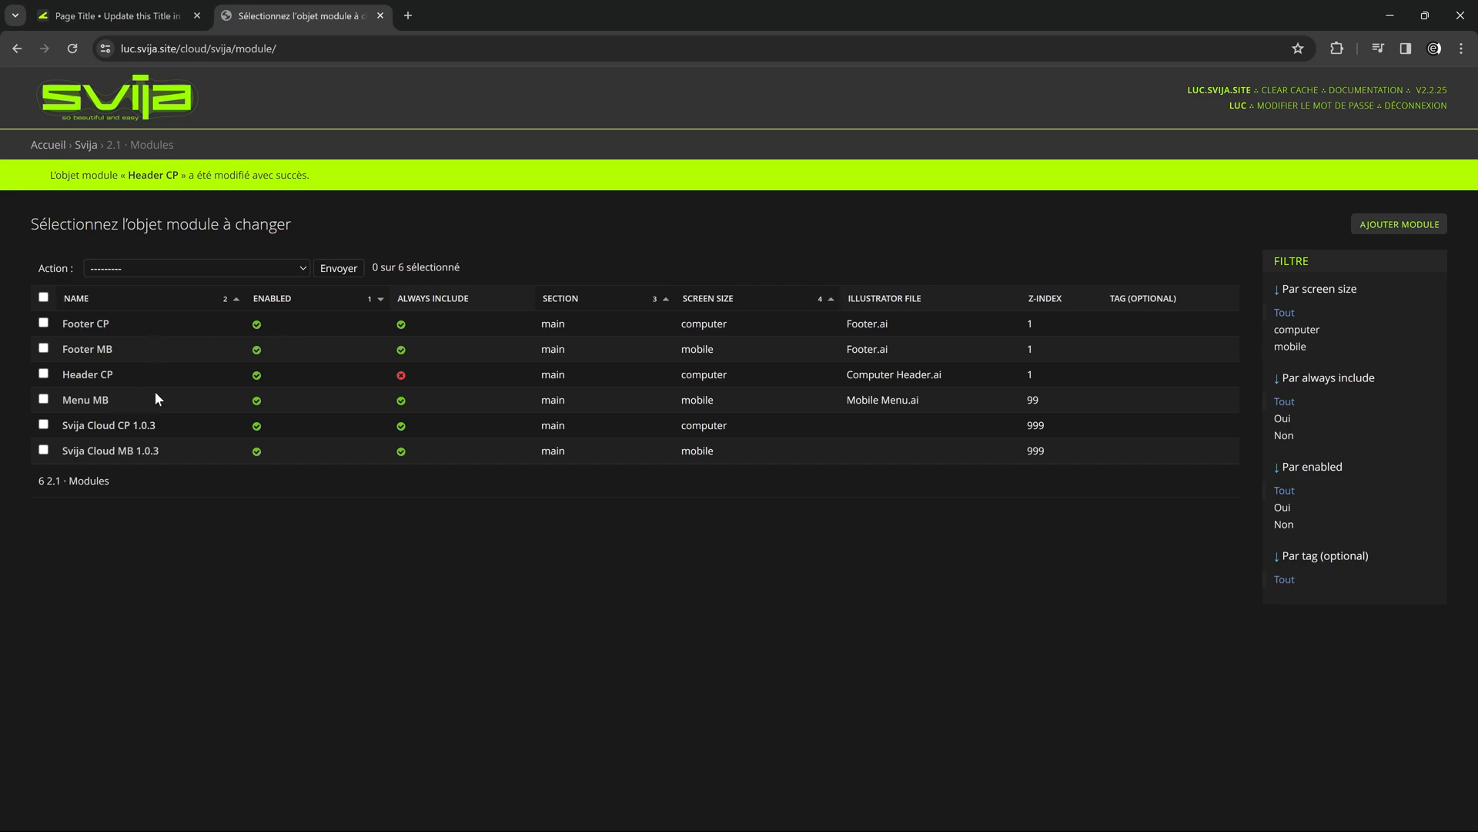
pyautogui.click(87, 375)
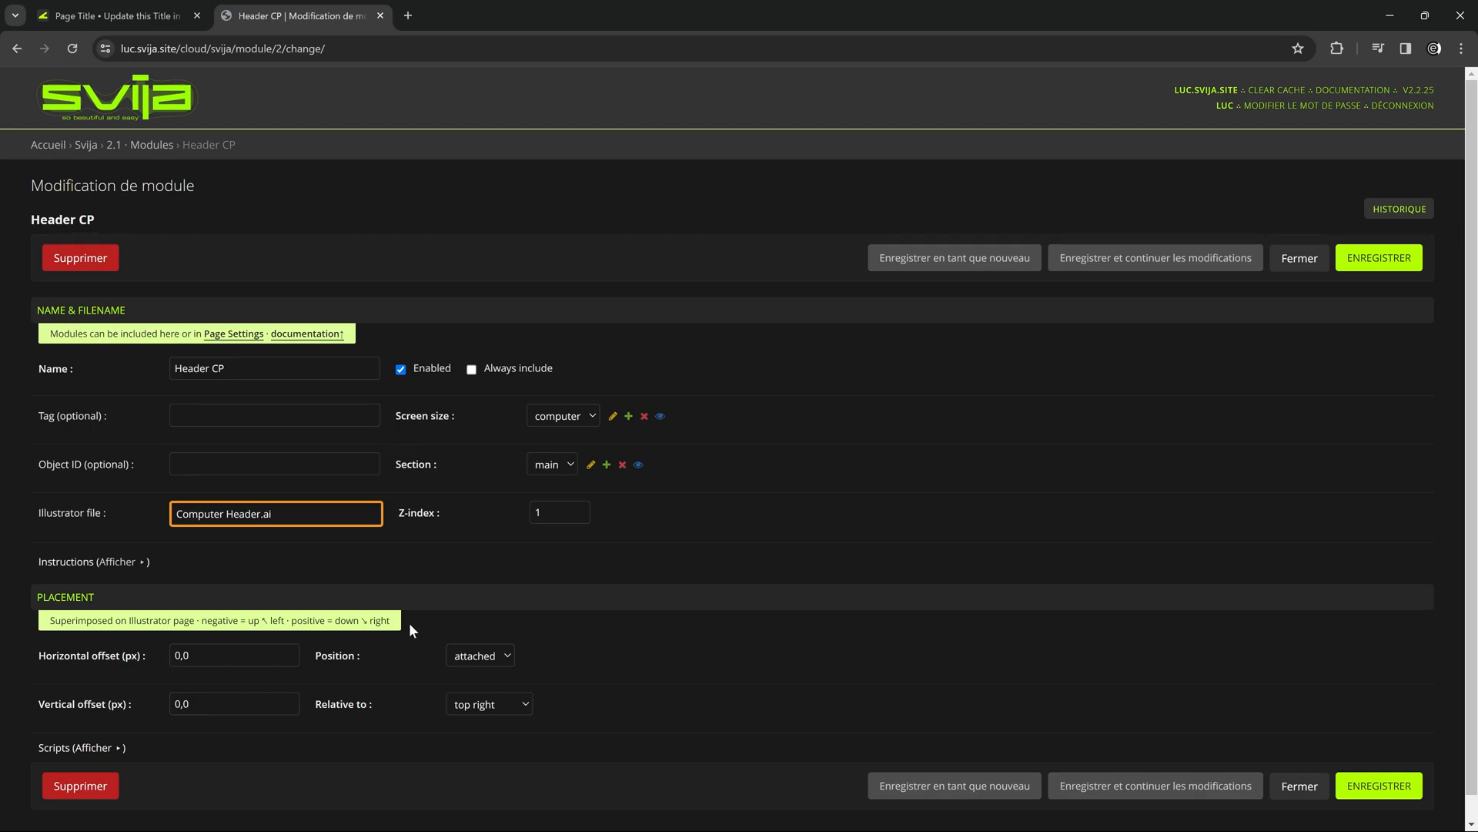
pyautogui.click(483, 655)
pyautogui.click(482, 690)
pyautogui.click(117, 17)
pyautogui.click(78, 52)
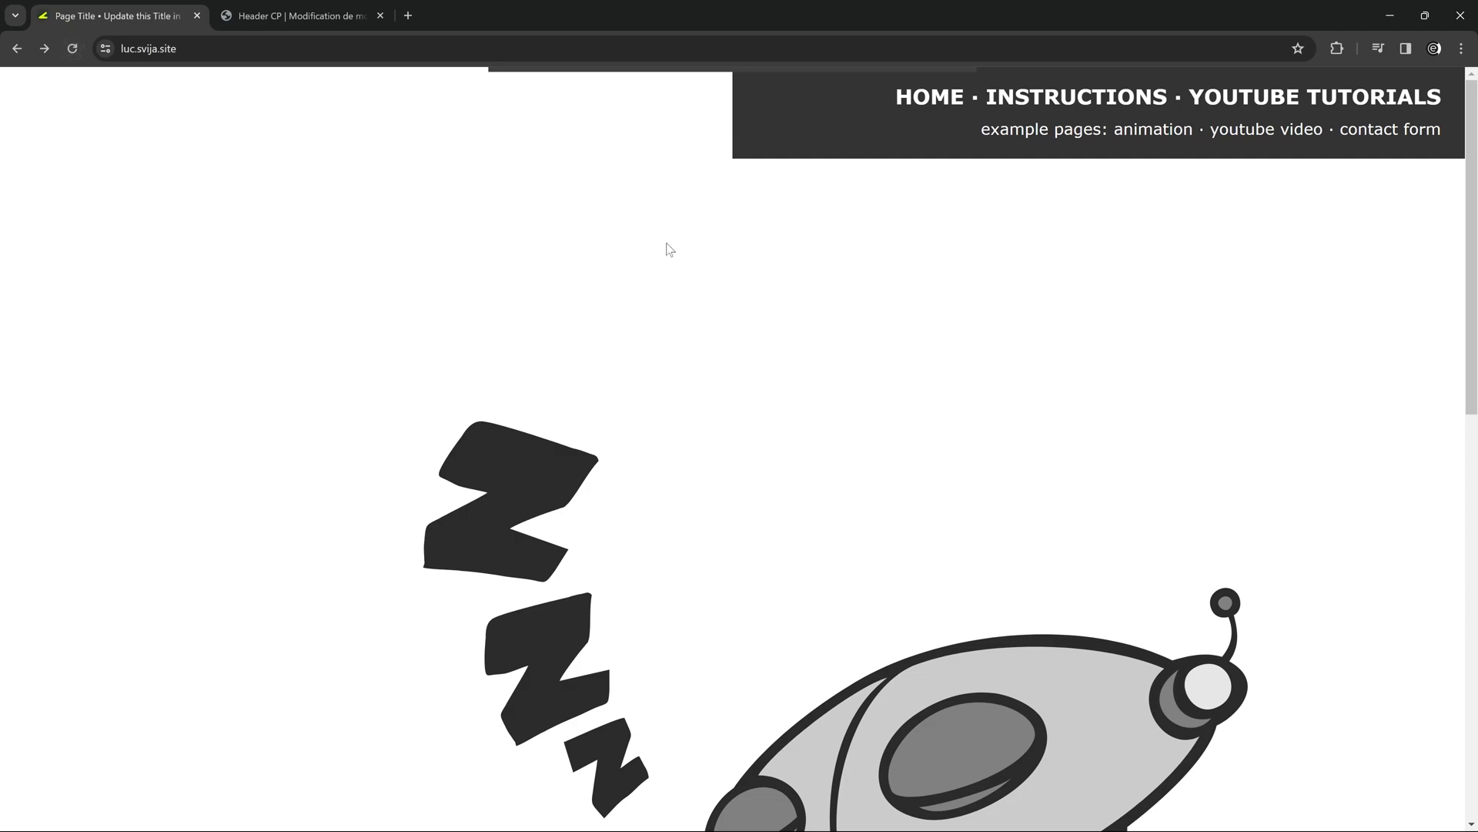
pyautogui.scroll(-9, 667, 246)
pyautogui.scroll(7, 665, 236)
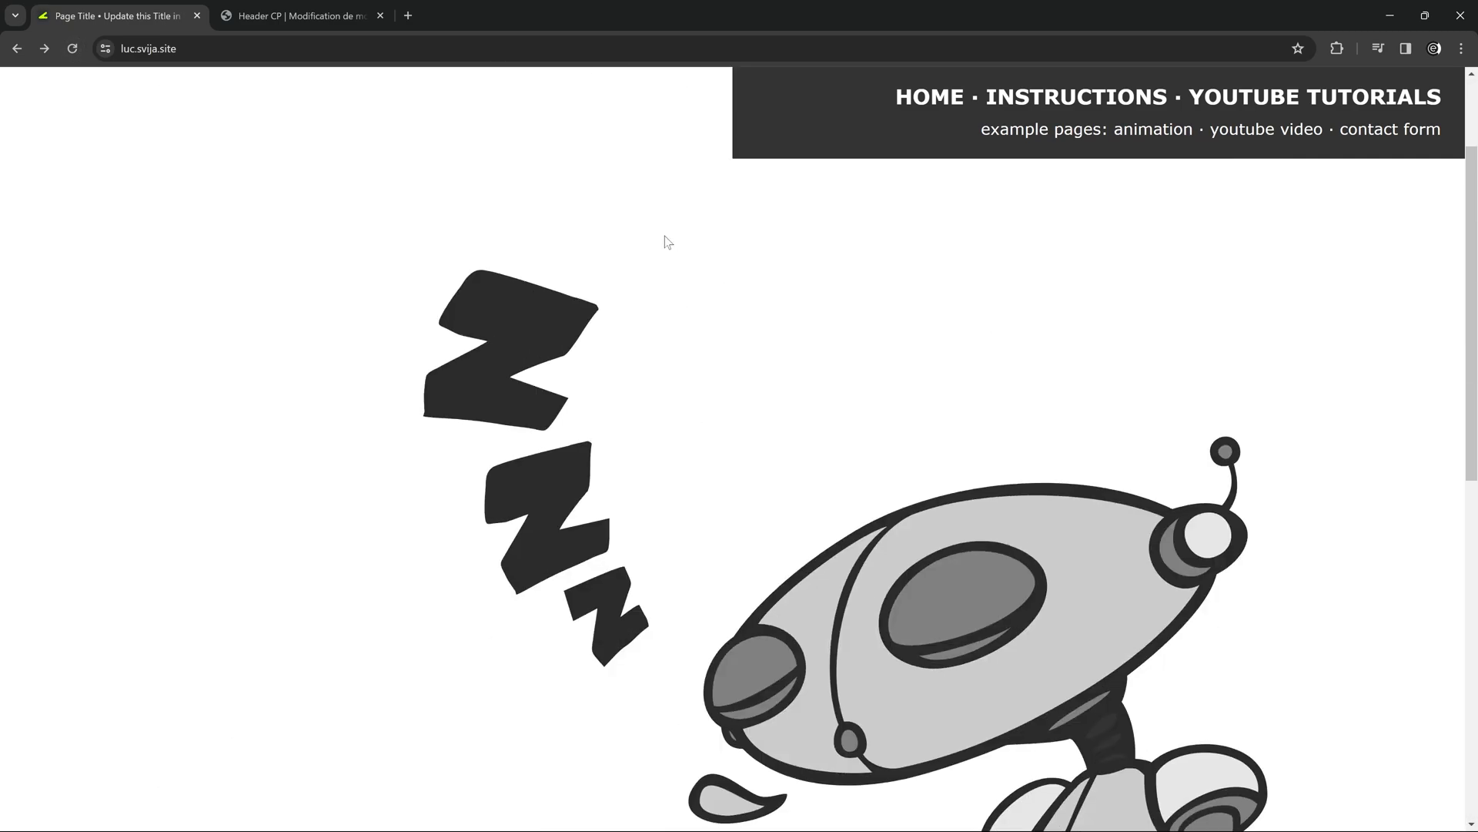
pyautogui.scroll(-10, 664, 236)
pyautogui.scroll(12, 662, 236)
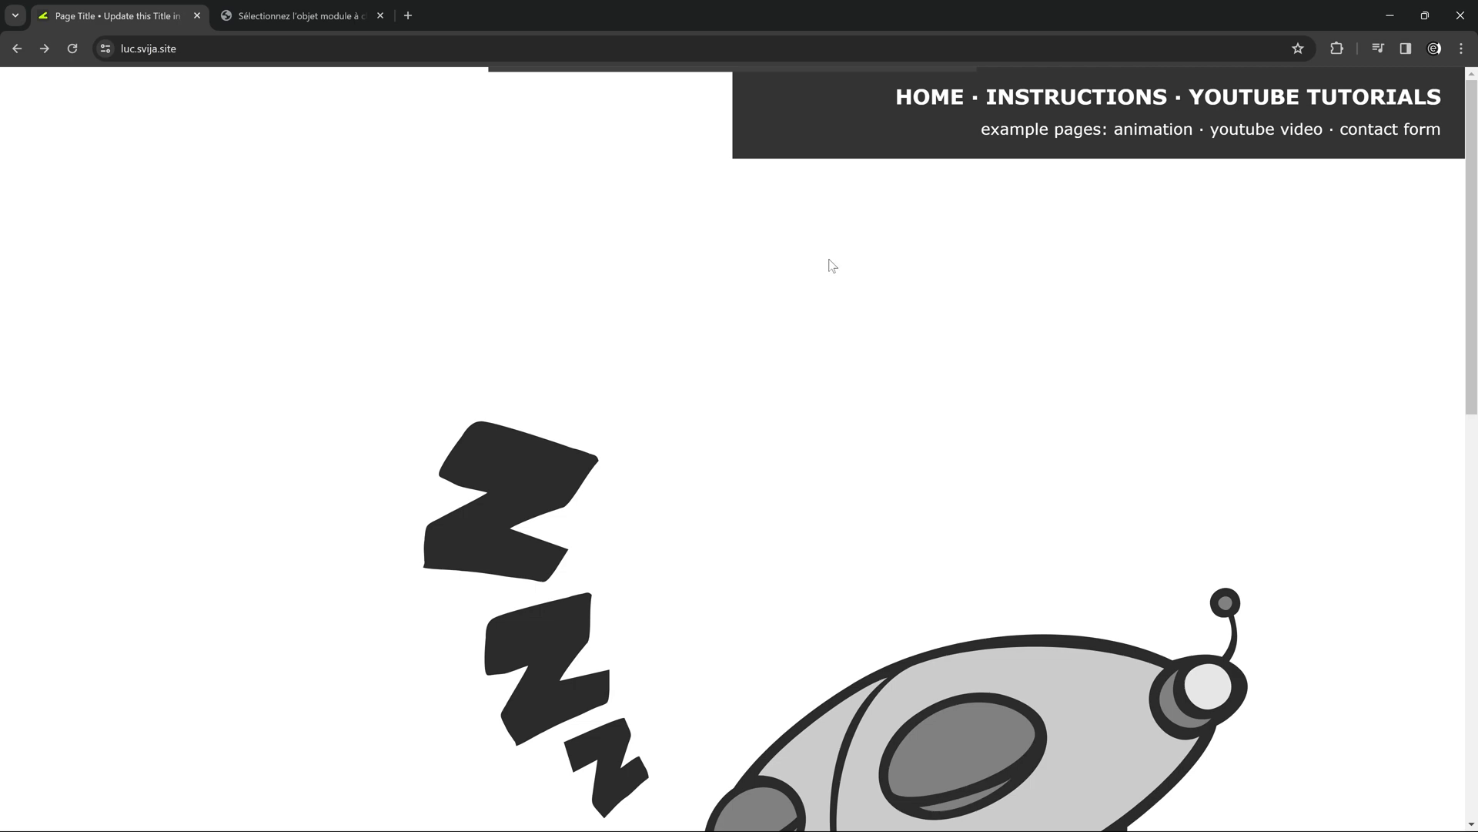
# Switch to Illustrator and save the header document as Page02 Header.ai in the sync folder.
pyautogui.hotkey('alt', 'Tab')
pyautogui.scroll(1, 696, 318)
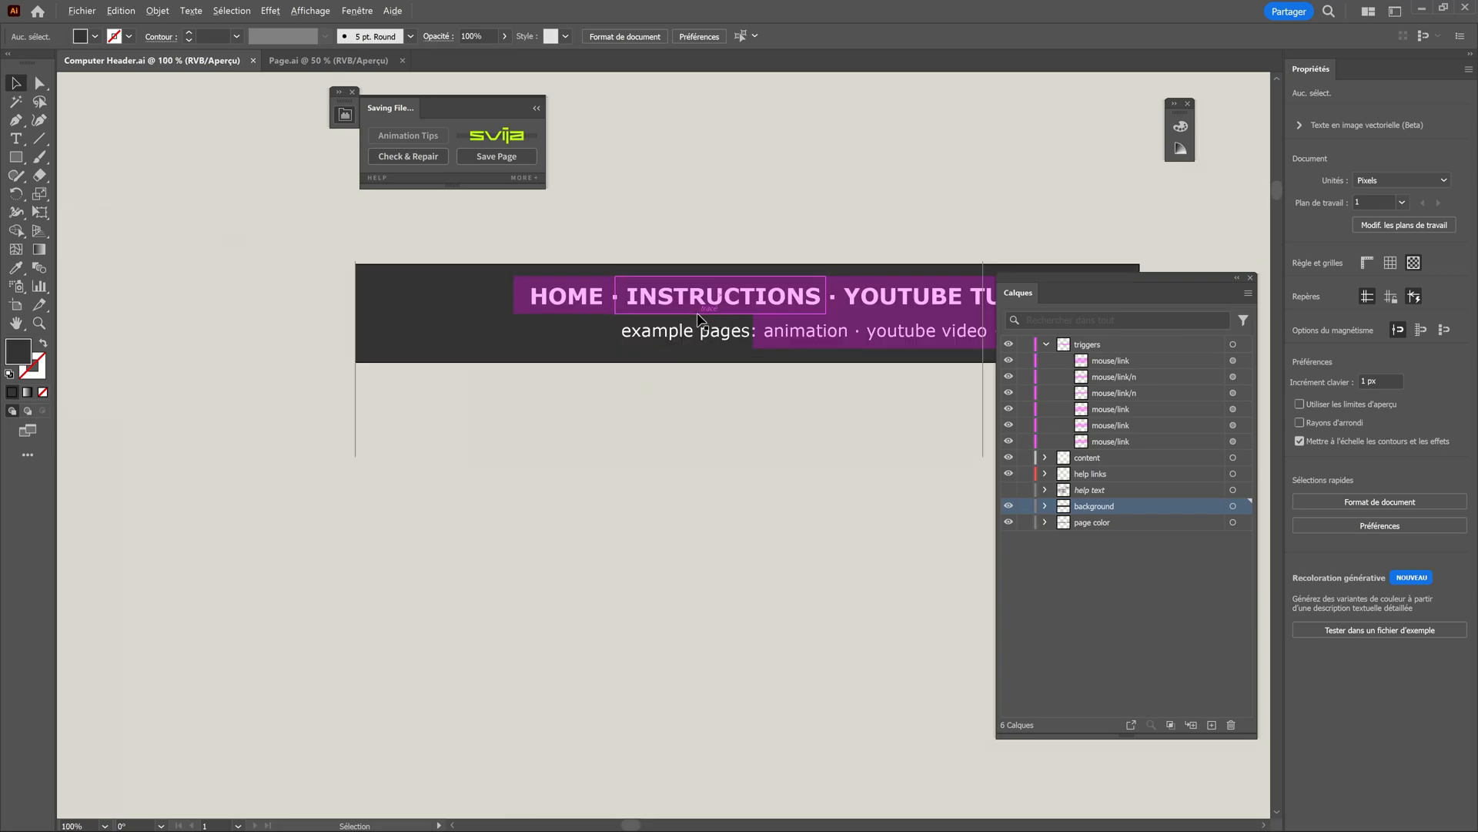
pyautogui.moveTo(709, 371); pyautogui.dragTo(702, 400)
pyautogui.hotkey('ctrl', '-')
pyautogui.hotkey('ctrl', '-')
pyautogui.click(82, 11)
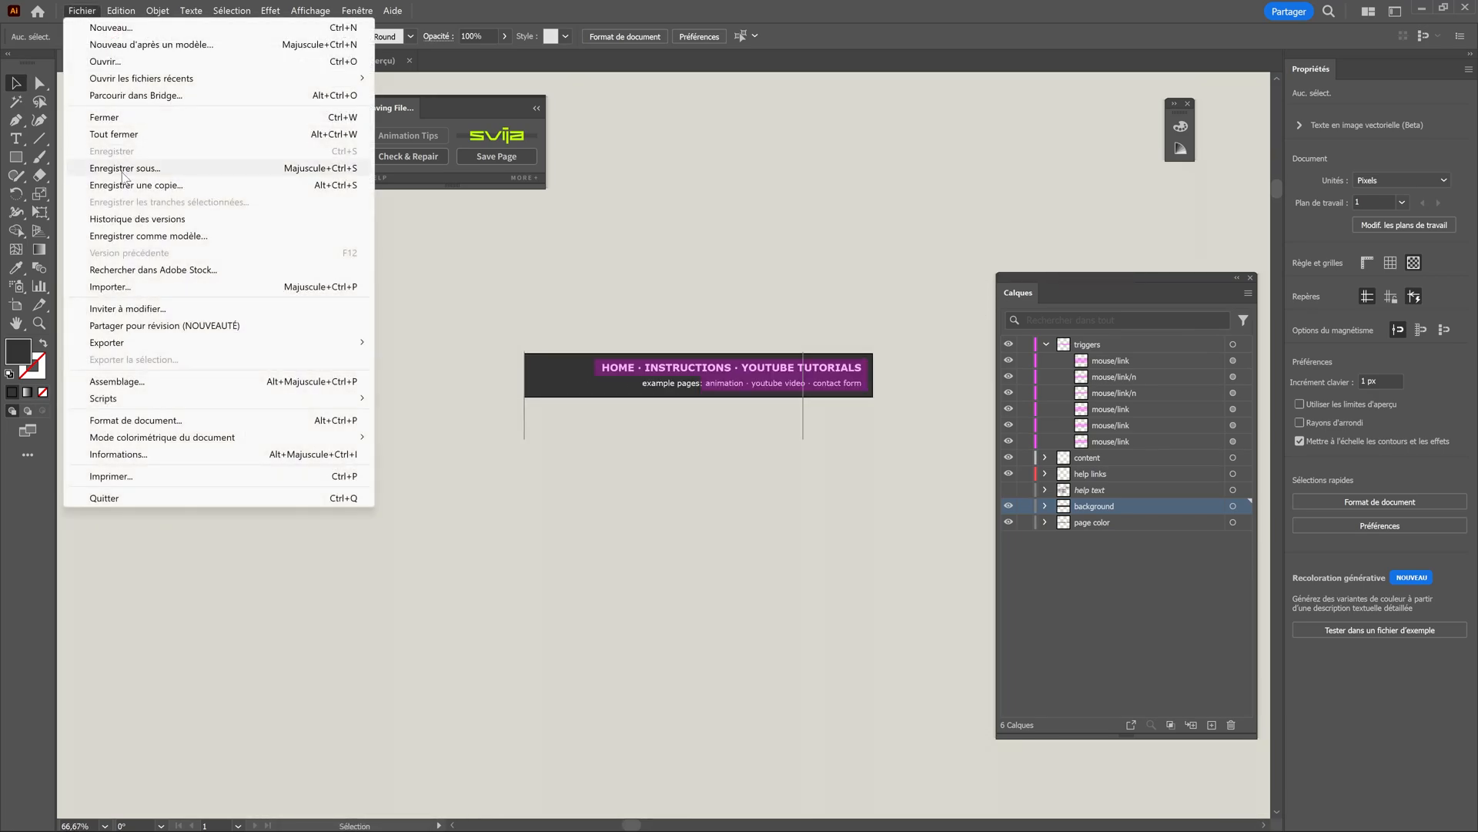
pyautogui.click(122, 172)
pyautogui.click(741, 622)
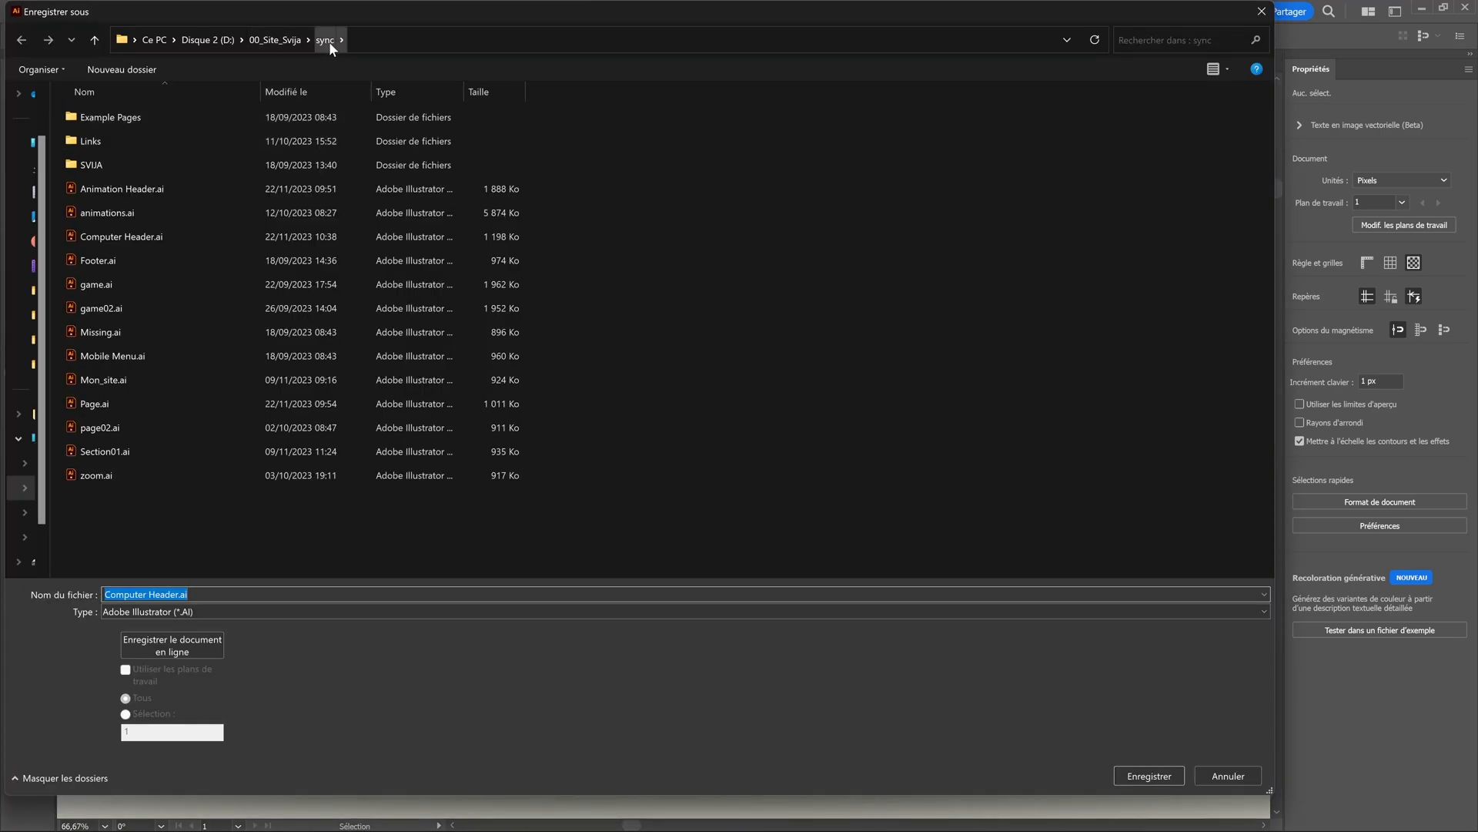
pyautogui.click(147, 596)
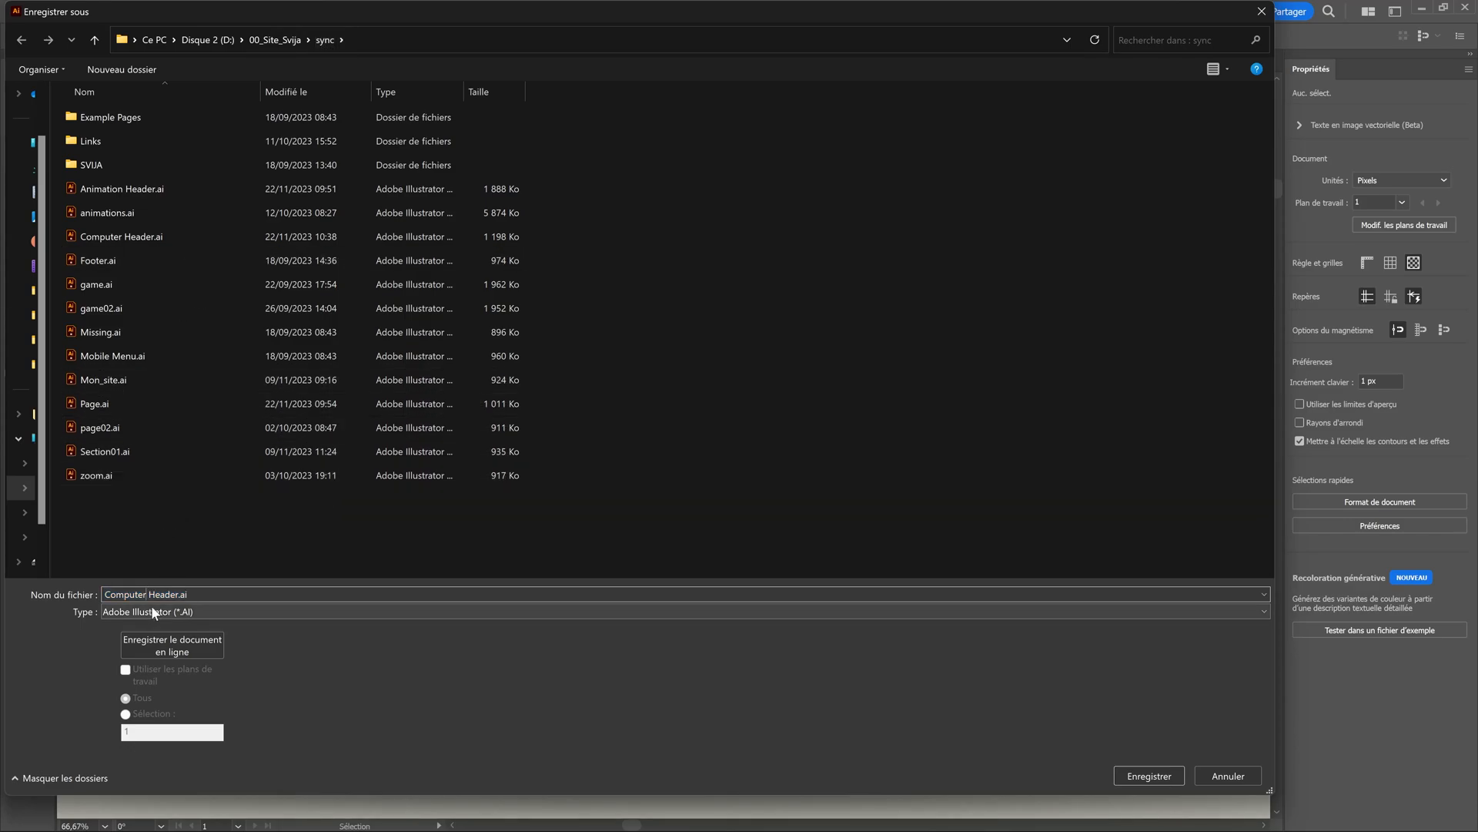
pyautogui.press('BackSpace')
pyautogui.press('BackSpace')
pyautogui.press('BackSpace')
pyautogui.press('BackSpace')
pyautogui.press('BackSpace')
pyautogui.press('BackSpace')
pyautogui.press('BackSpace')
pyautogui.press('BackSpace')
pyautogui.write('Page02')
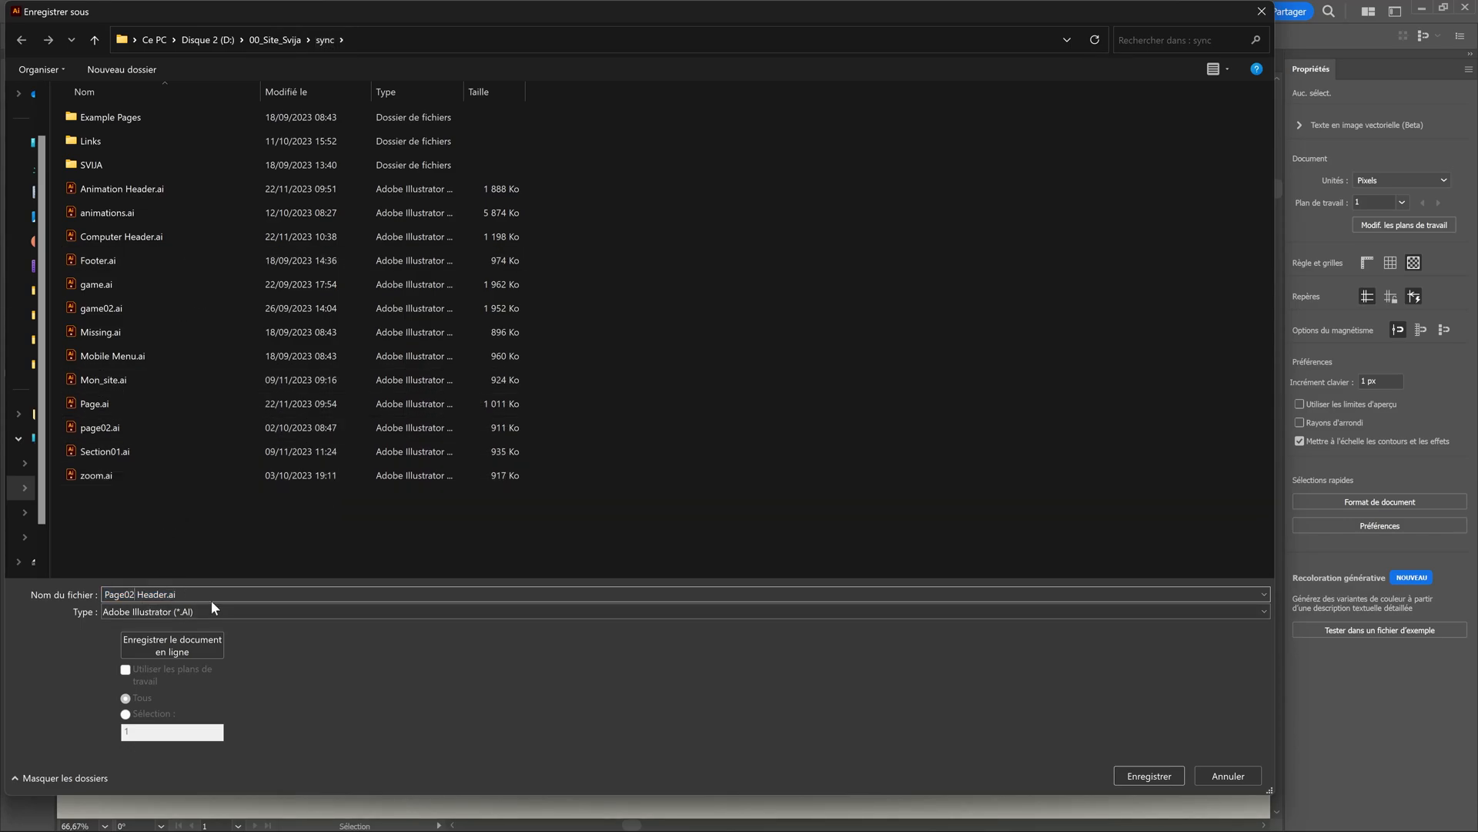
pyautogui.click(1151, 776)
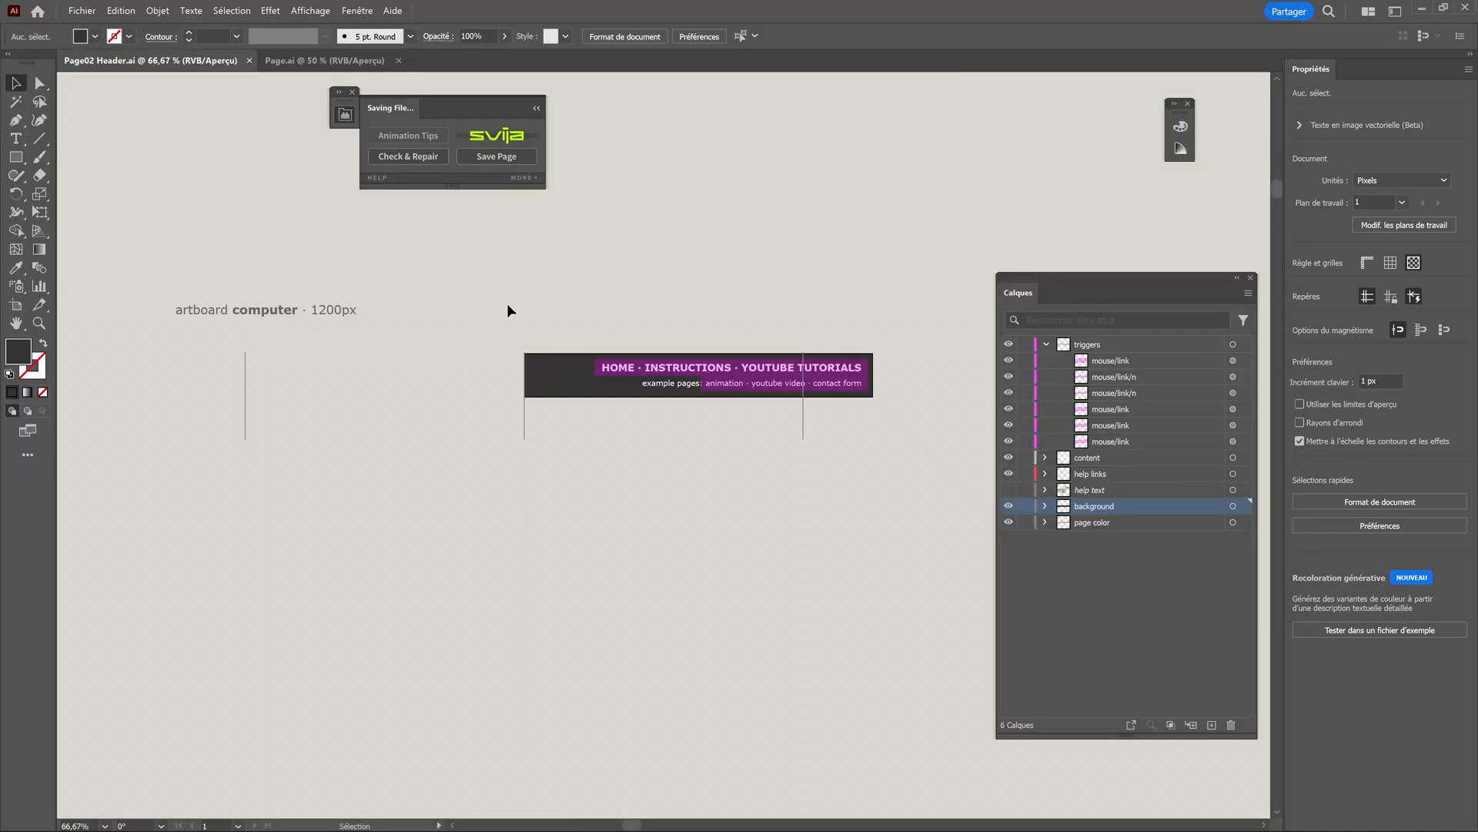
# Fill the header's background rectangle with dark blue and widen it to 1080 px by moving its left edge to the leftmost guide.
pyautogui.click(567, 383)
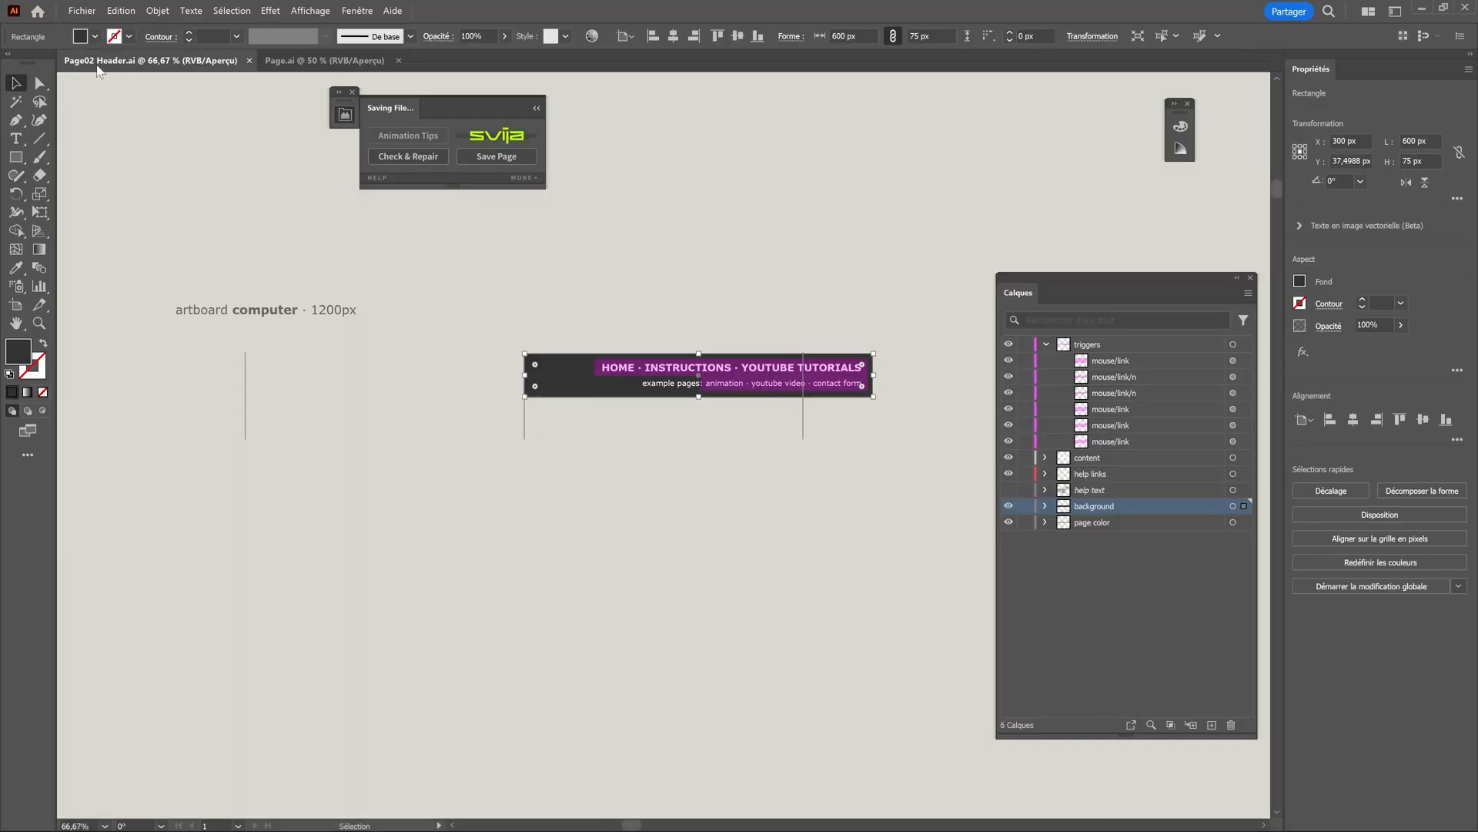
pyautogui.click(96, 36)
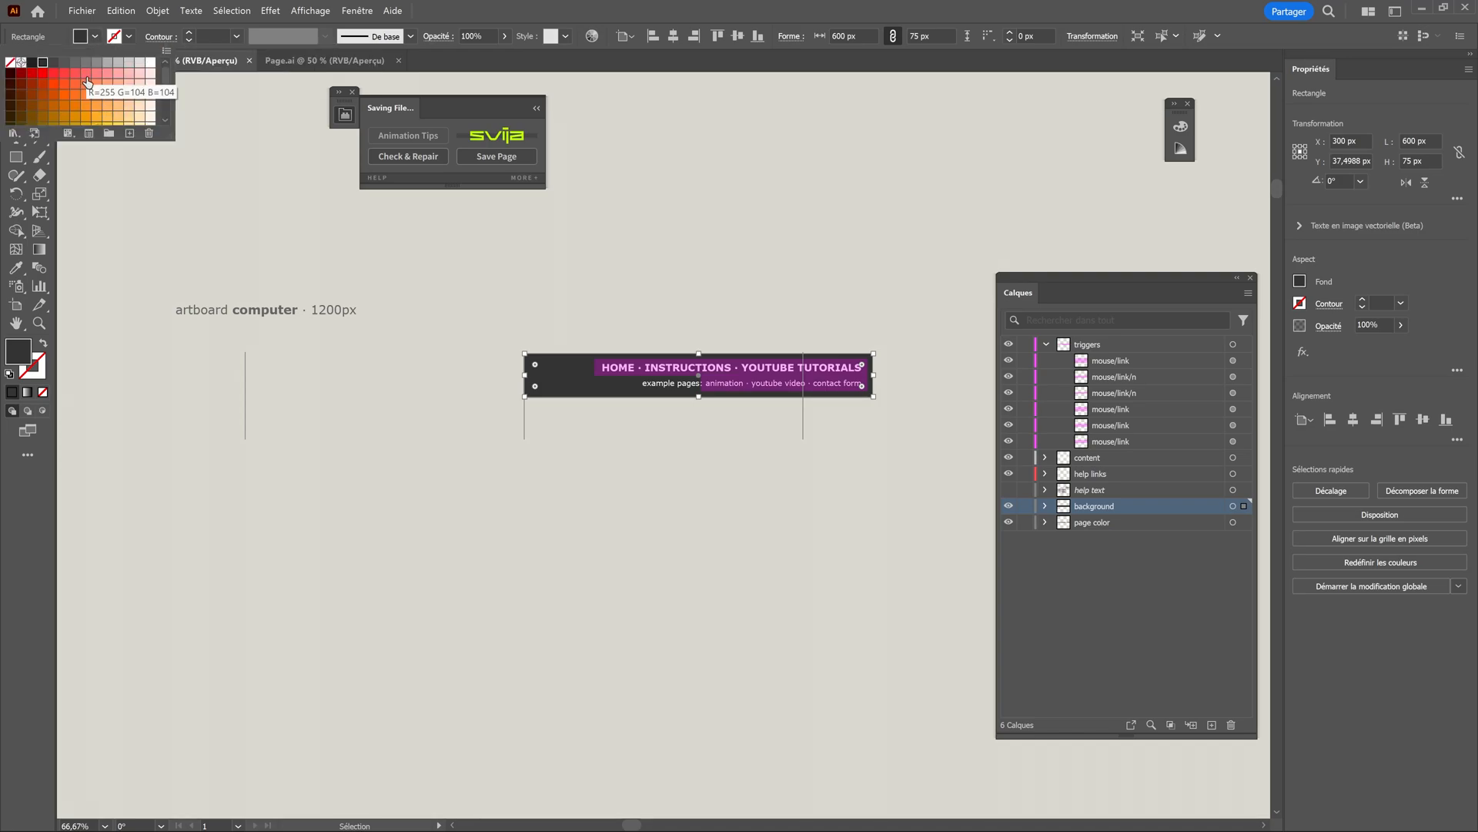
pyautogui.scroll(-5, 89, 96)
pyautogui.click(32, 95)
pyautogui.click(603, 381)
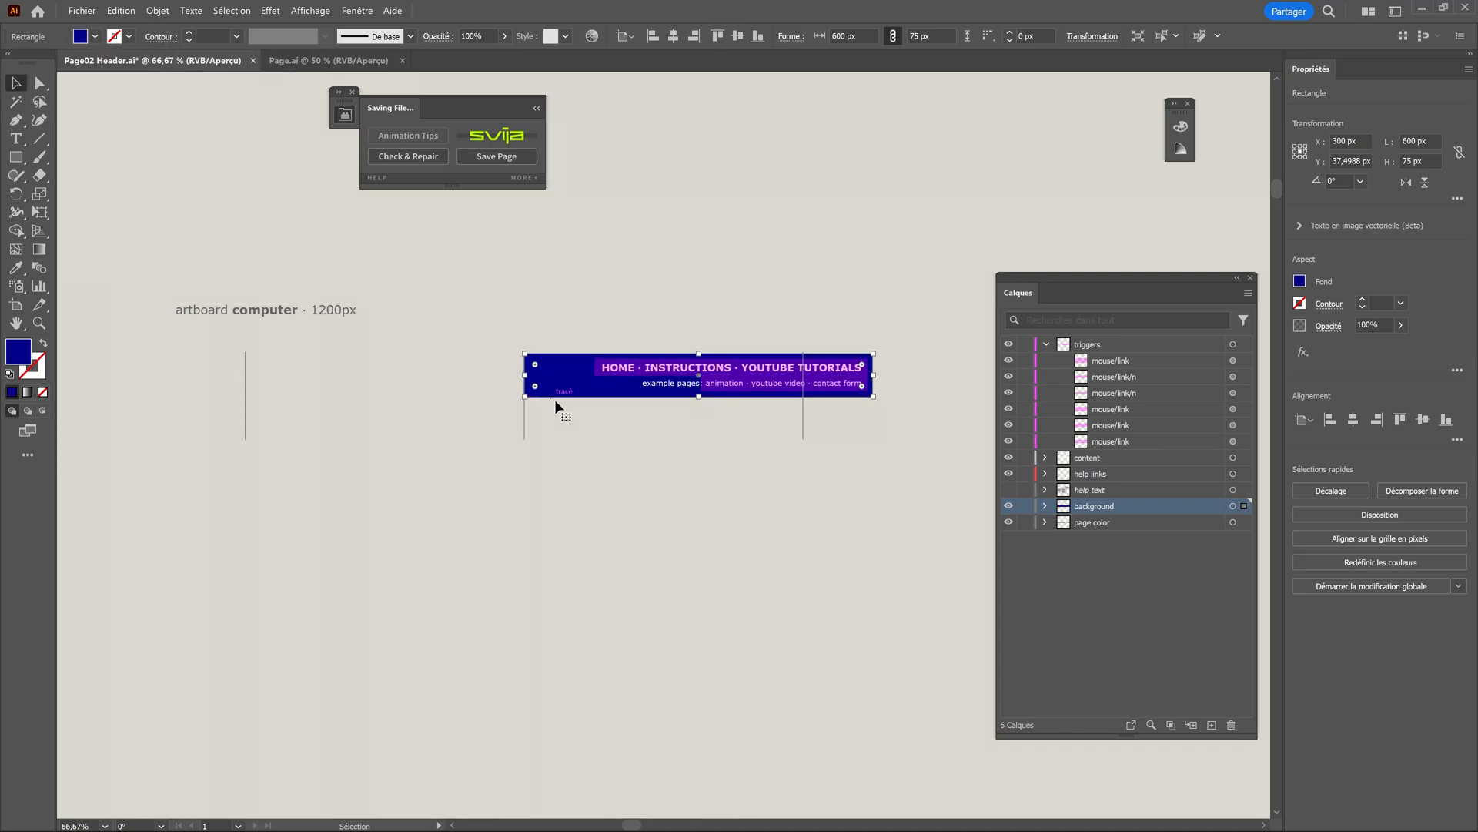
pyautogui.moveTo(525, 375); pyautogui.dragTo(239, 377)
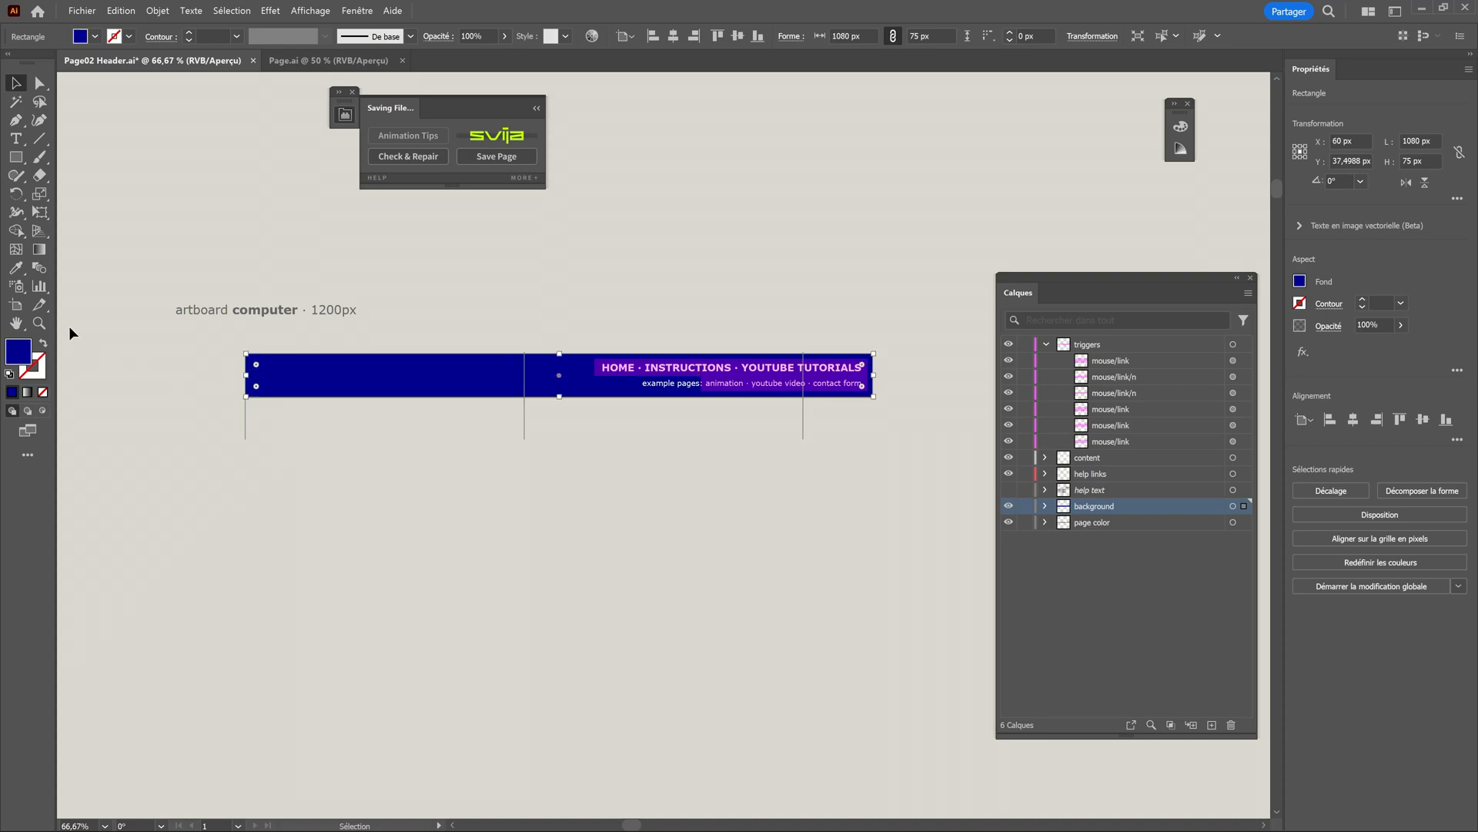
# Extend the header's artboard and blue rectangle down to the guides' lower ends and save the page with the Svija extension.
pyautogui.click(16, 305)
pyautogui.moveTo(559, 396); pyautogui.dragTo(551, 437)
pyautogui.press('Escape')
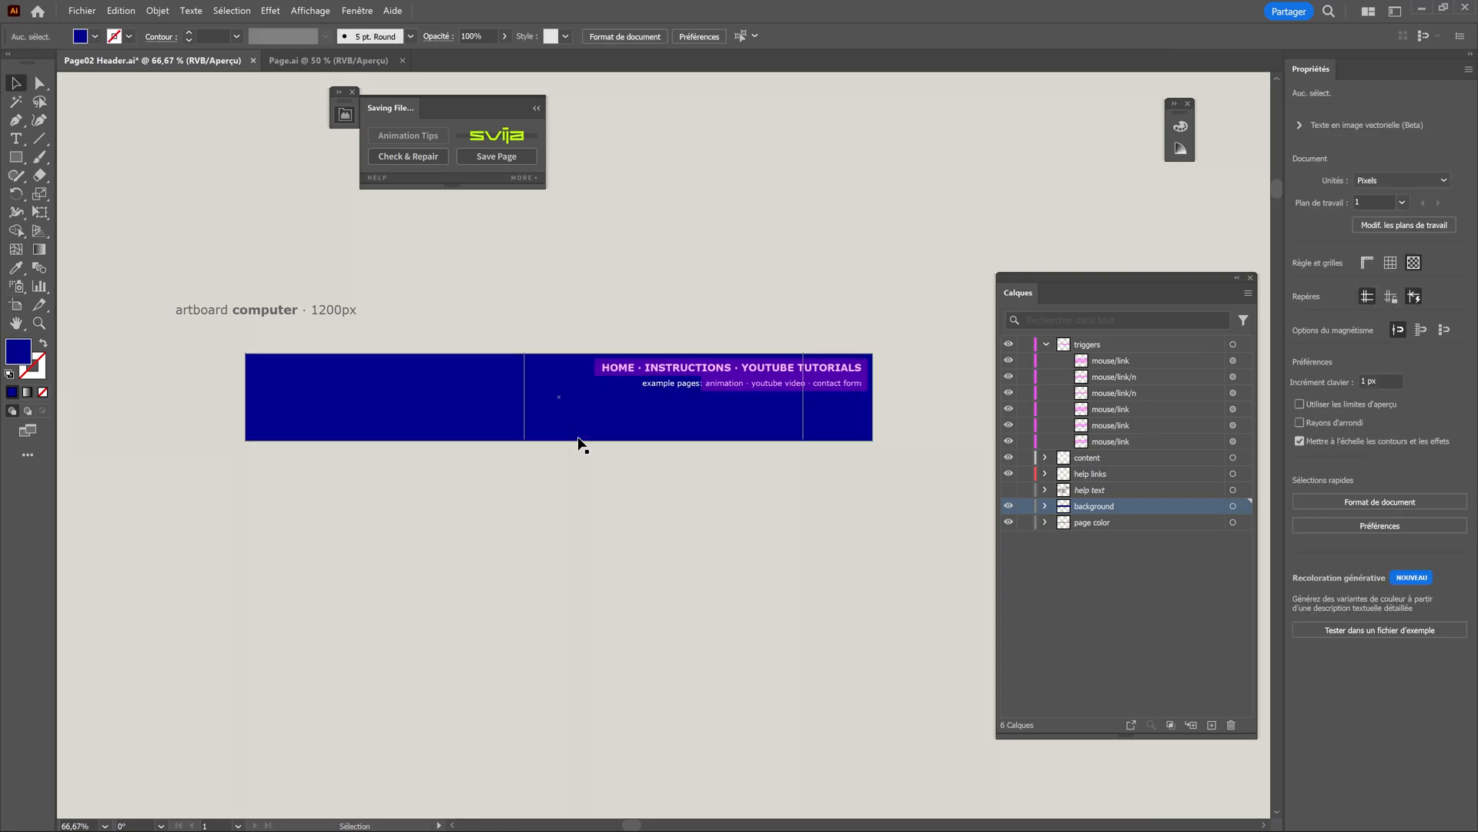
pyautogui.click(497, 158)
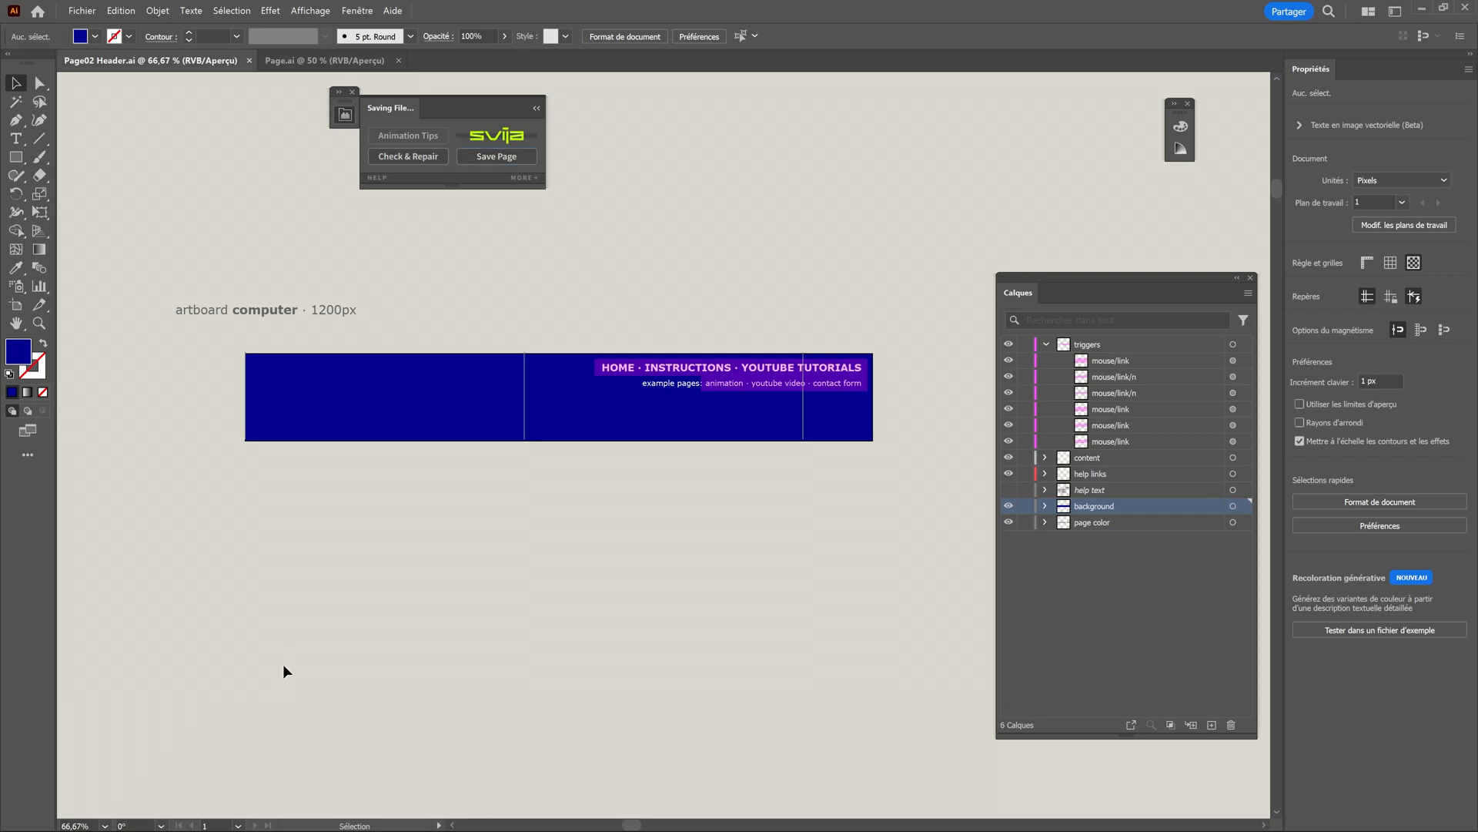
# Switch to Svija Cloud in the browser and start adding a new module.
pyautogui.hotkey('alt', 'Tab')
pyautogui.click(300, 16)
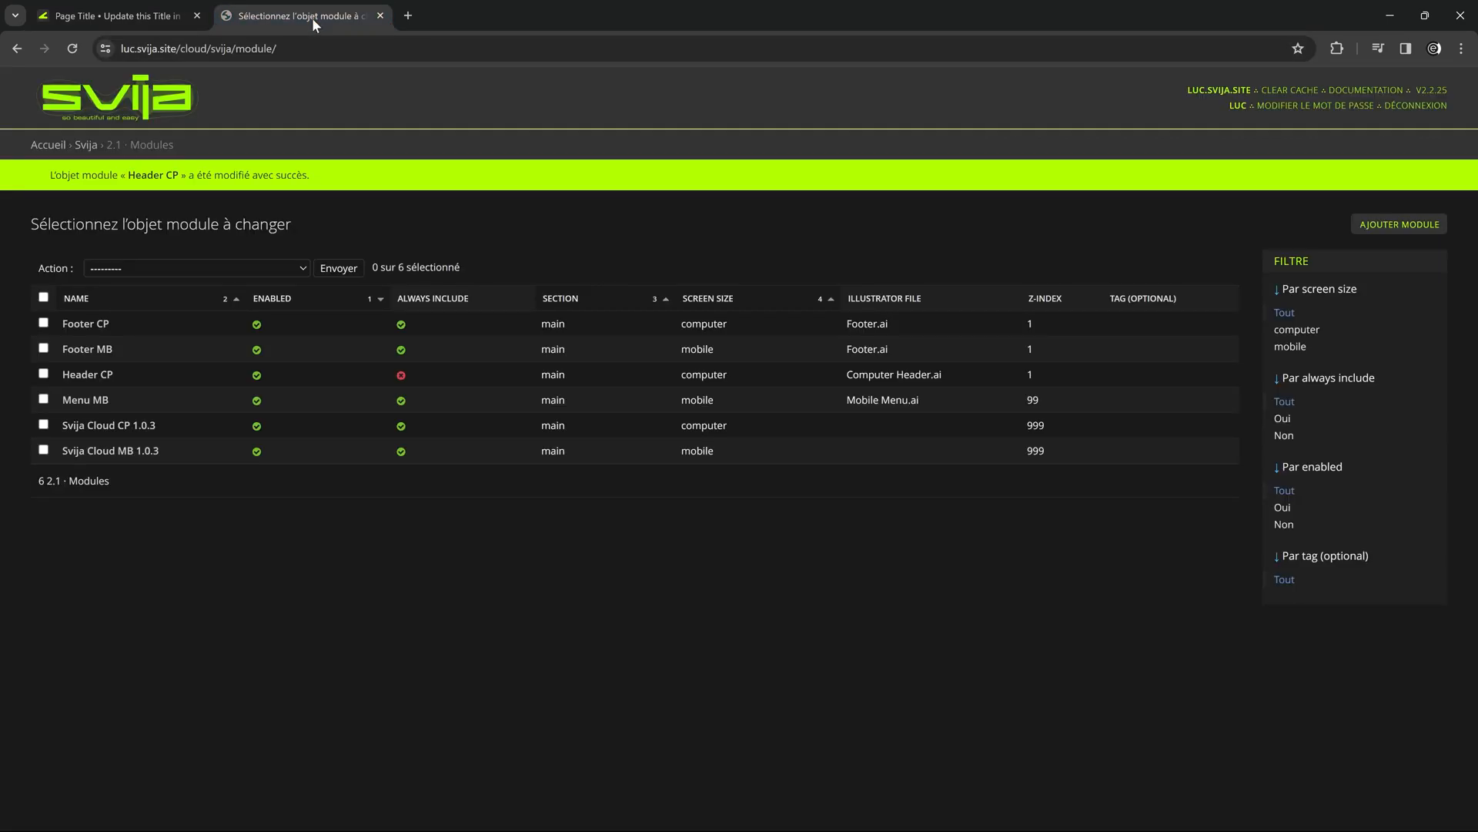
pyautogui.click(48, 145)
pyautogui.click(79, 394)
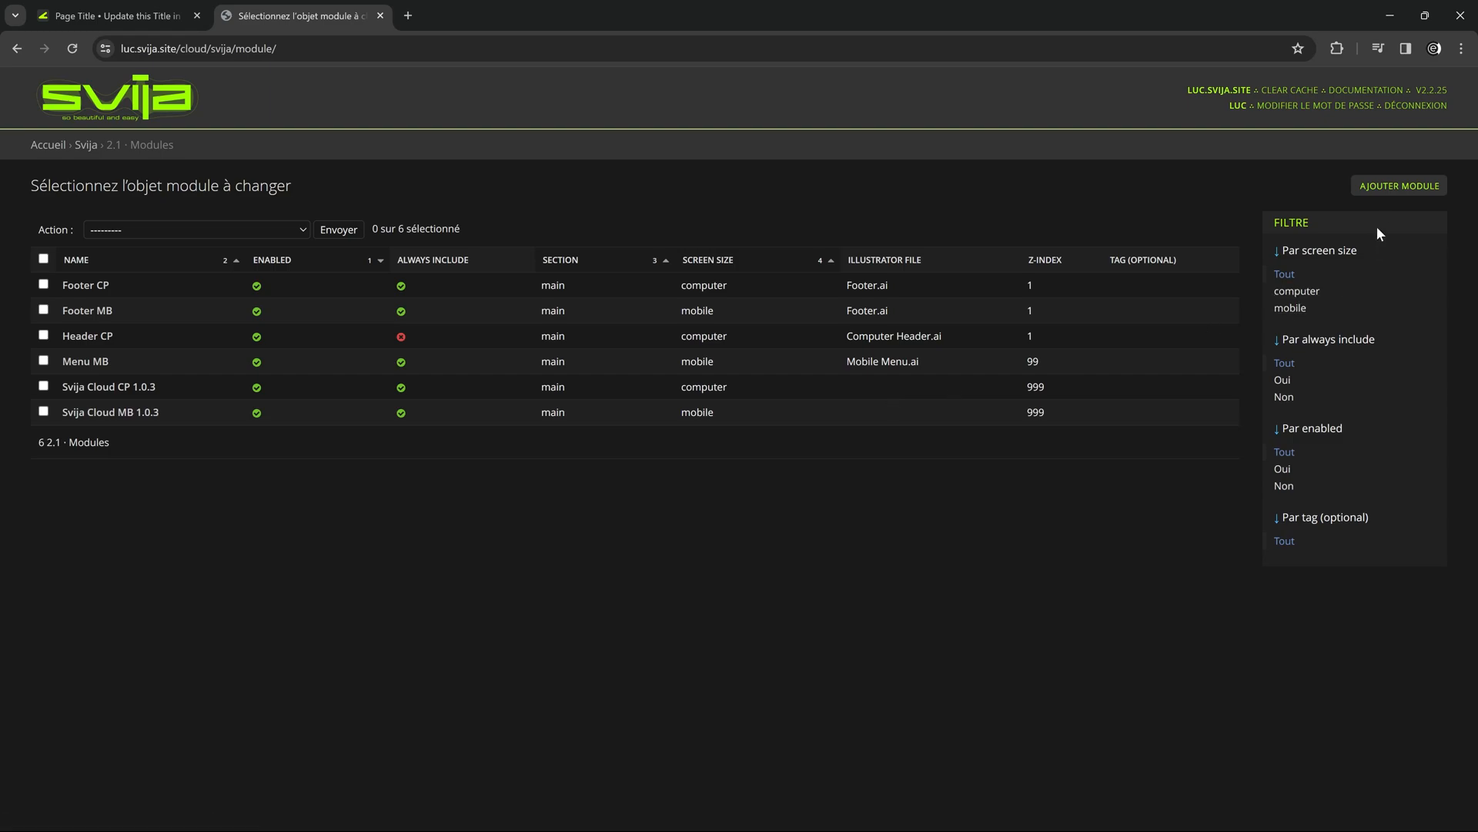
pyautogui.click(1386, 191)
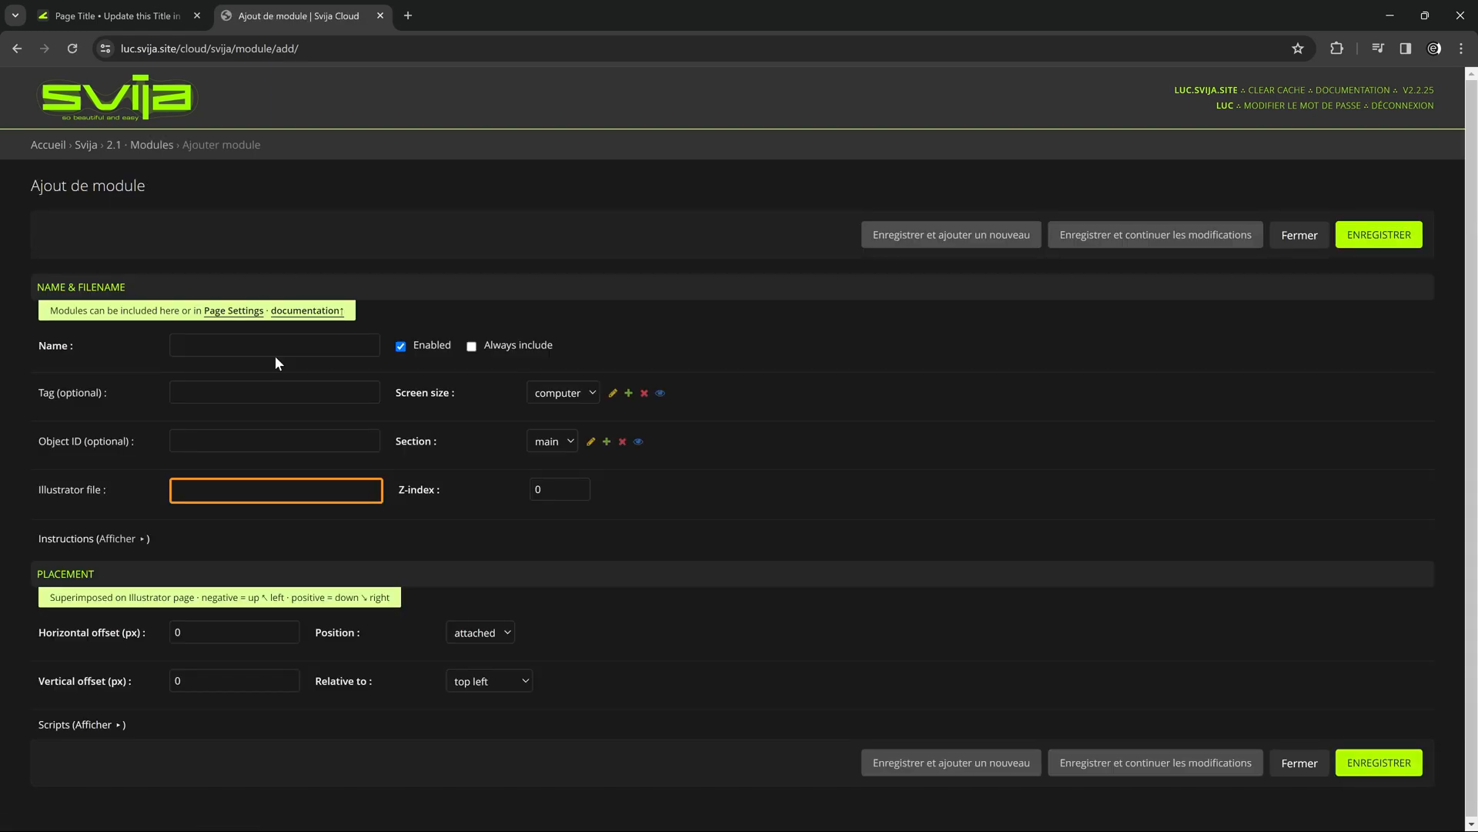
# Name the module Page02 Header, set its Illustrator file to Page02 Header.ai and its Z-index to 1, and save it.
pyautogui.click(276, 355)
pyautogui.write('Page02 Header')
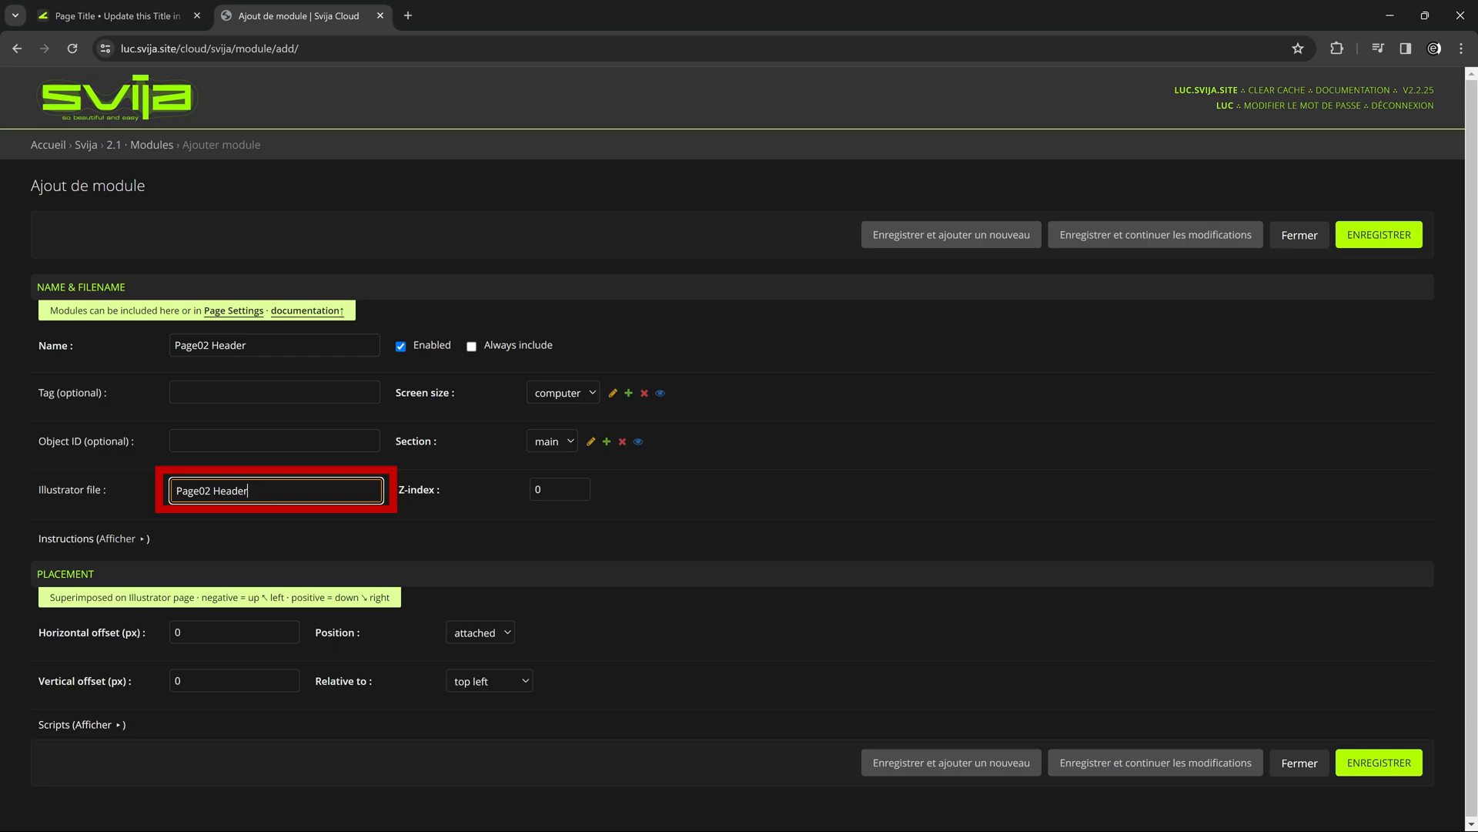
pyautogui.write('.ai')
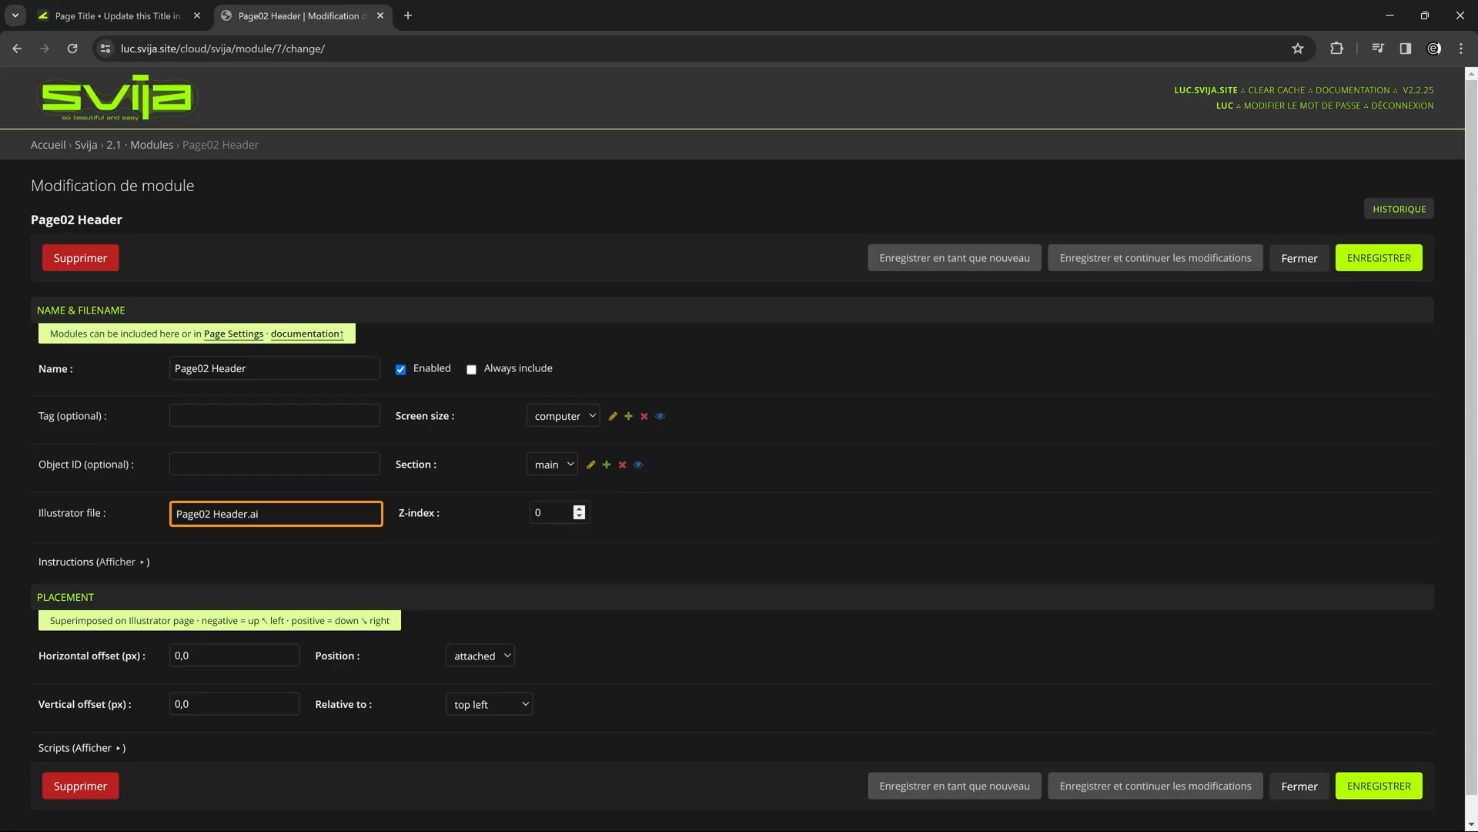
pyautogui.click(579, 508)
pyautogui.scroll(-1, 248, 579)
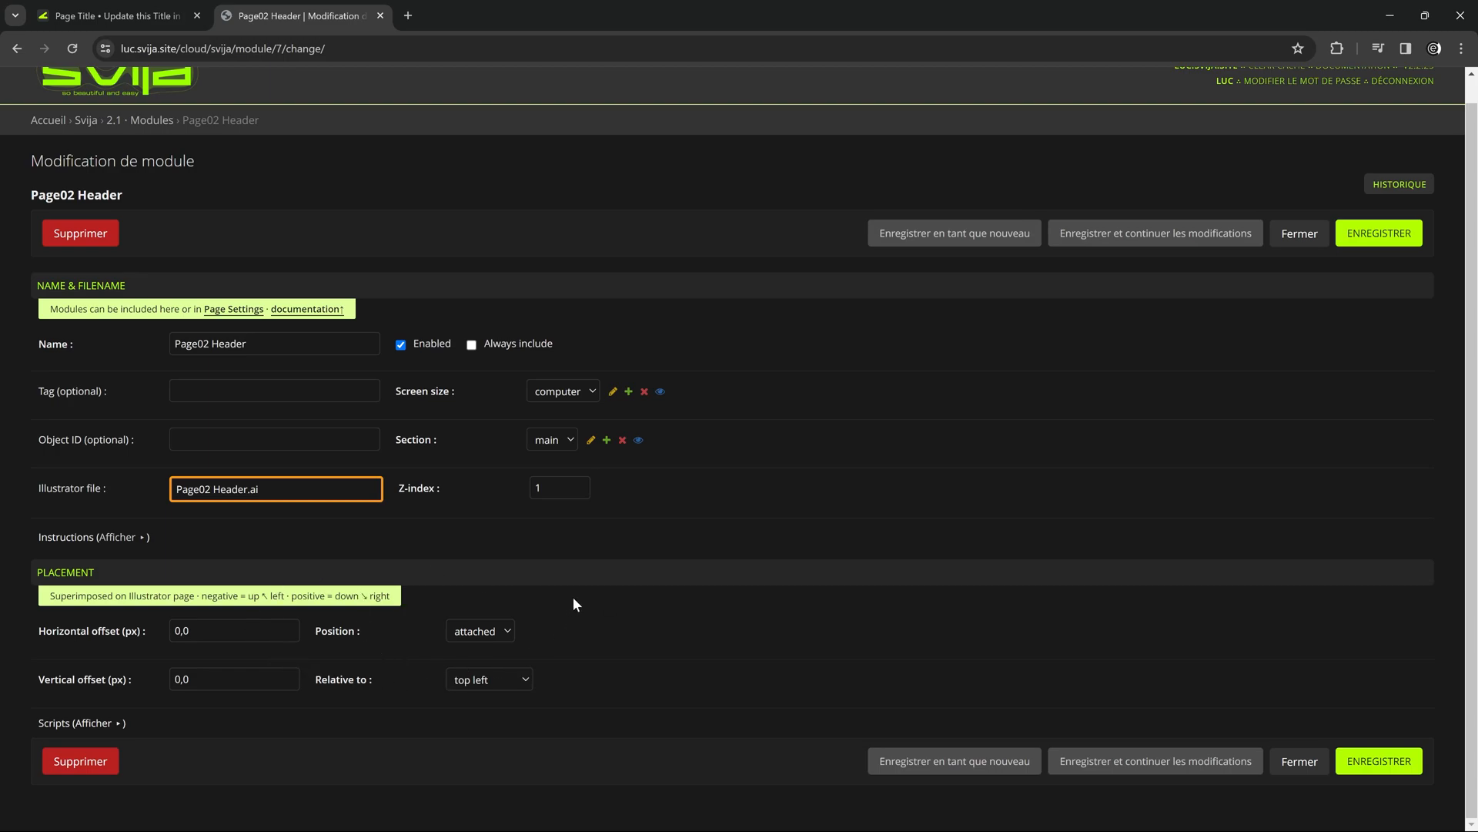
pyautogui.scroll(1, 571, 604)
pyautogui.click(1355, 261)
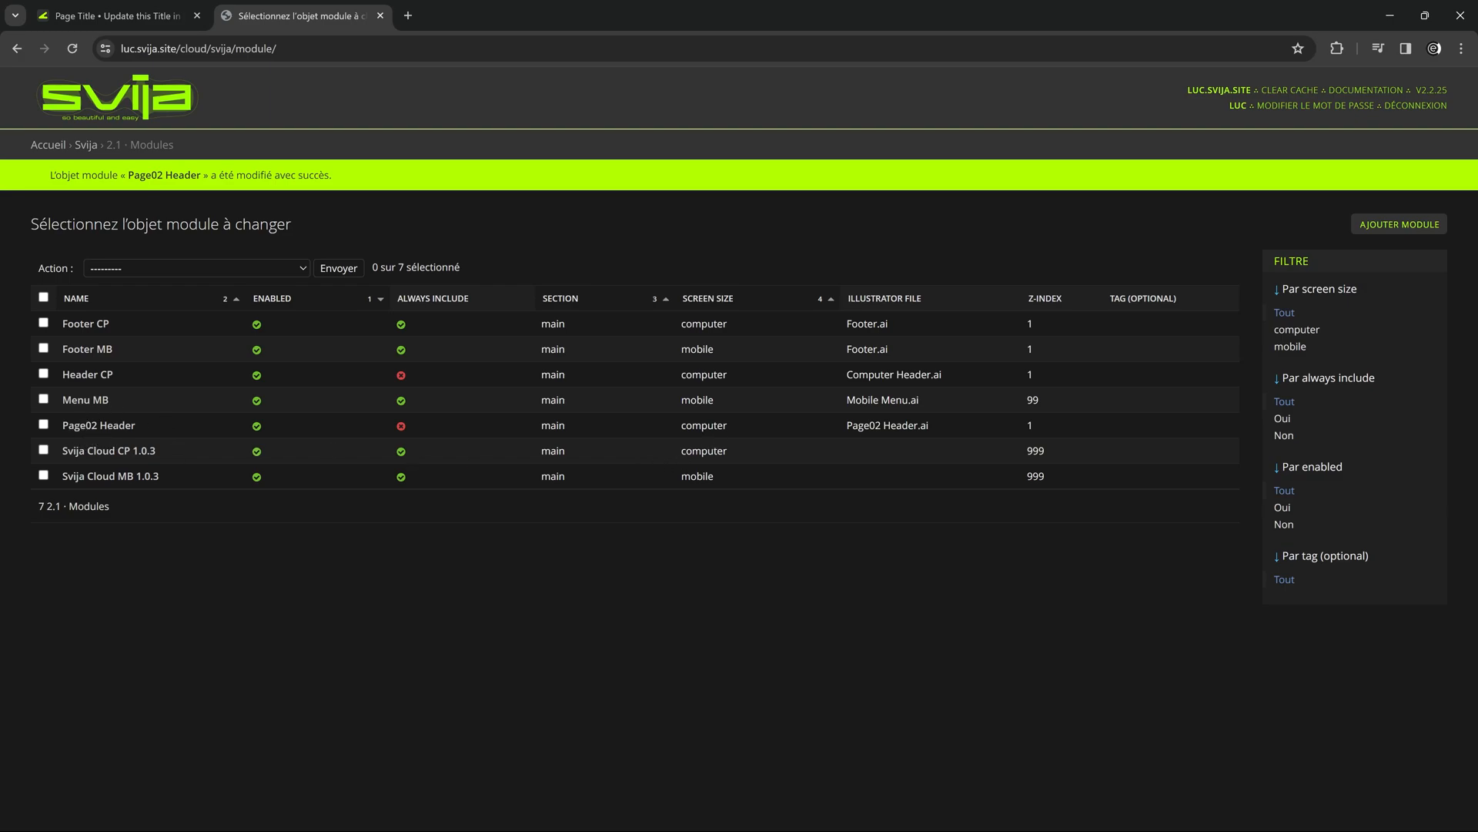
# Open the settings of the computer version of page02 from the Svija Cloud pages.
pyautogui.click(52, 147)
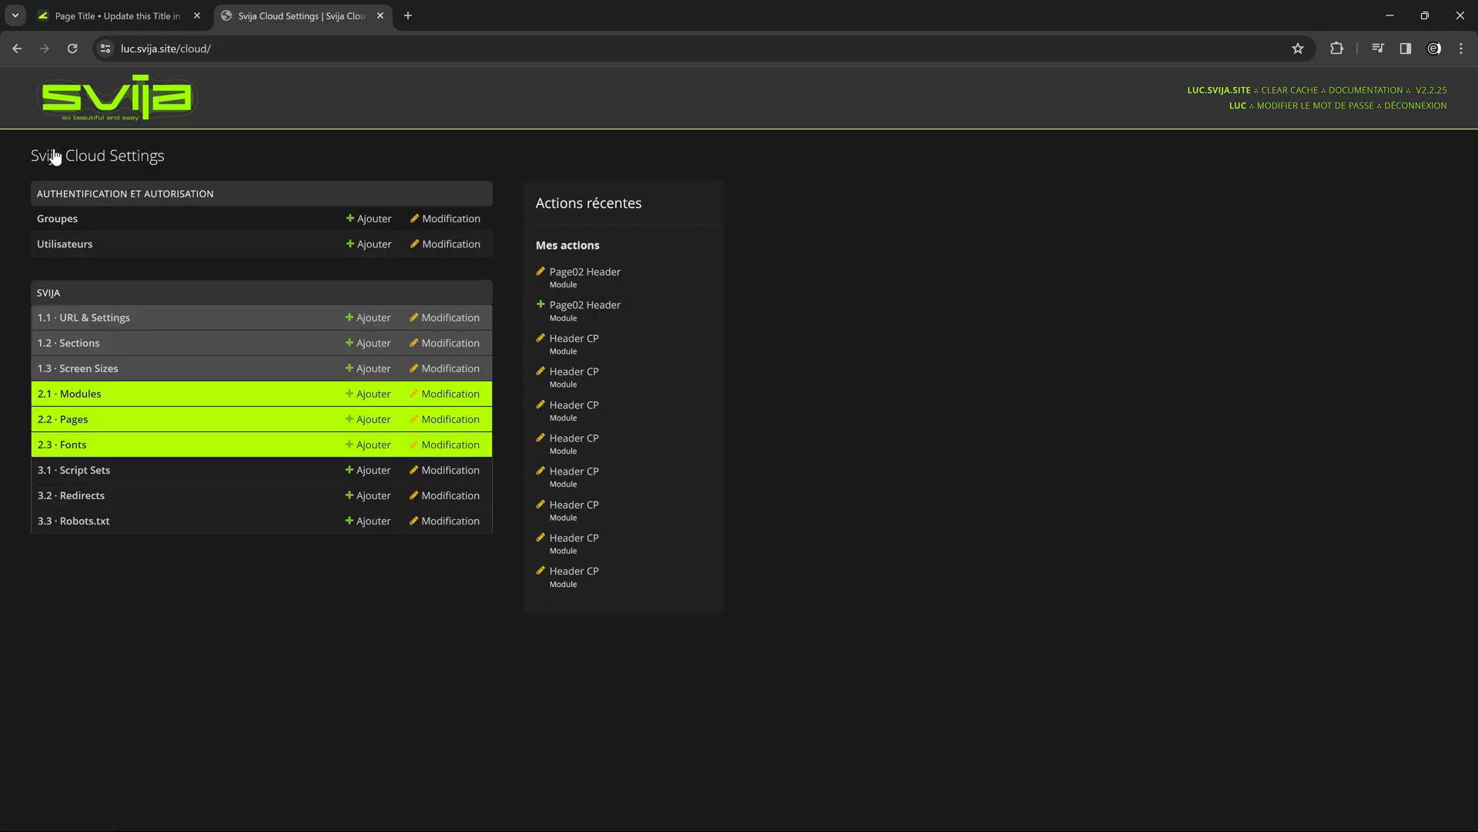
pyautogui.click(76, 420)
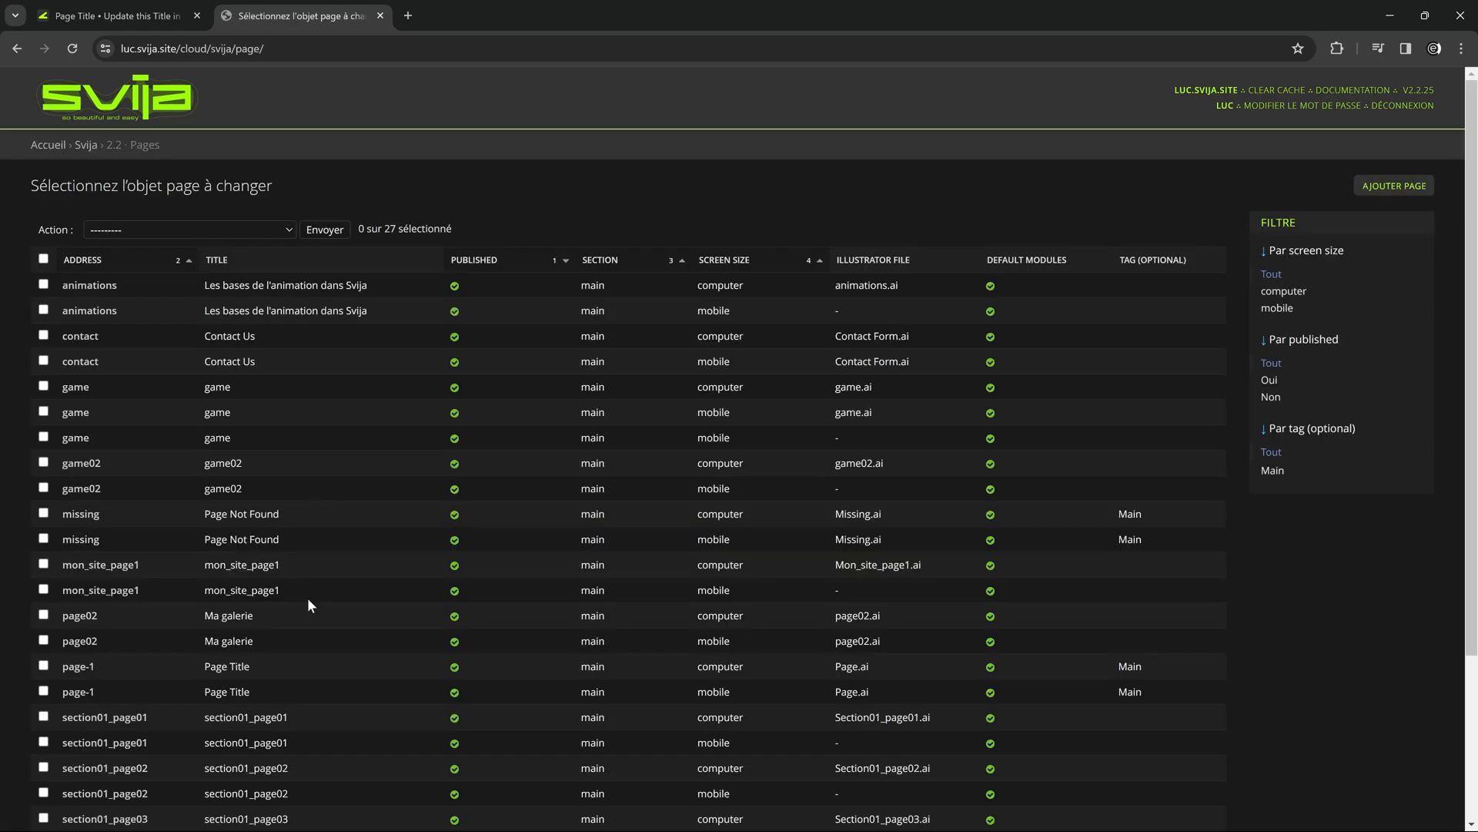
pyautogui.click(87, 621)
pyautogui.scroll(-1, 516, 518)
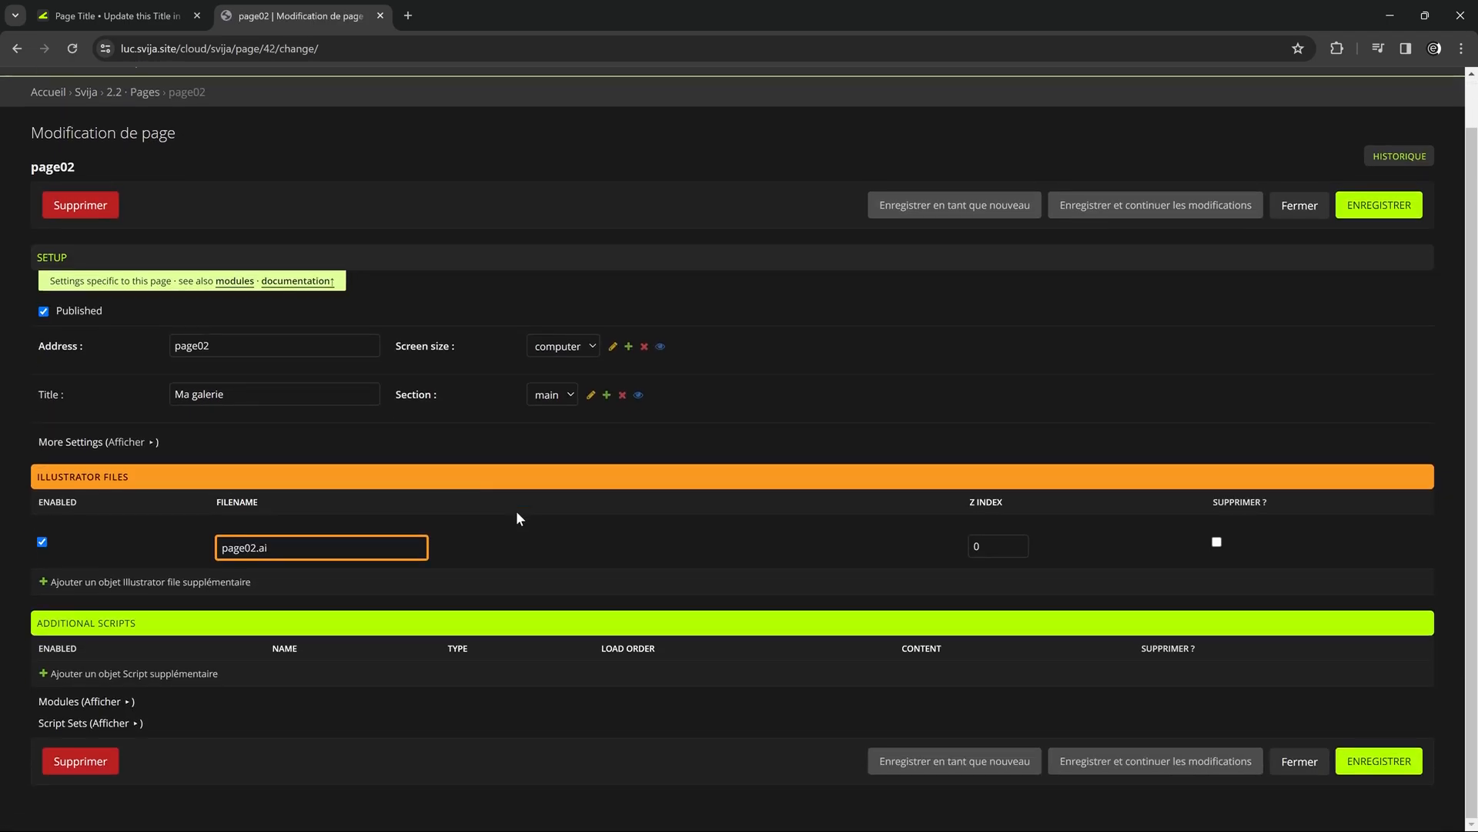
# Add the Page02 Header module to page02's modules and save the page settings.
pyautogui.click(116, 702)
pyautogui.scroll(-1, 260, 689)
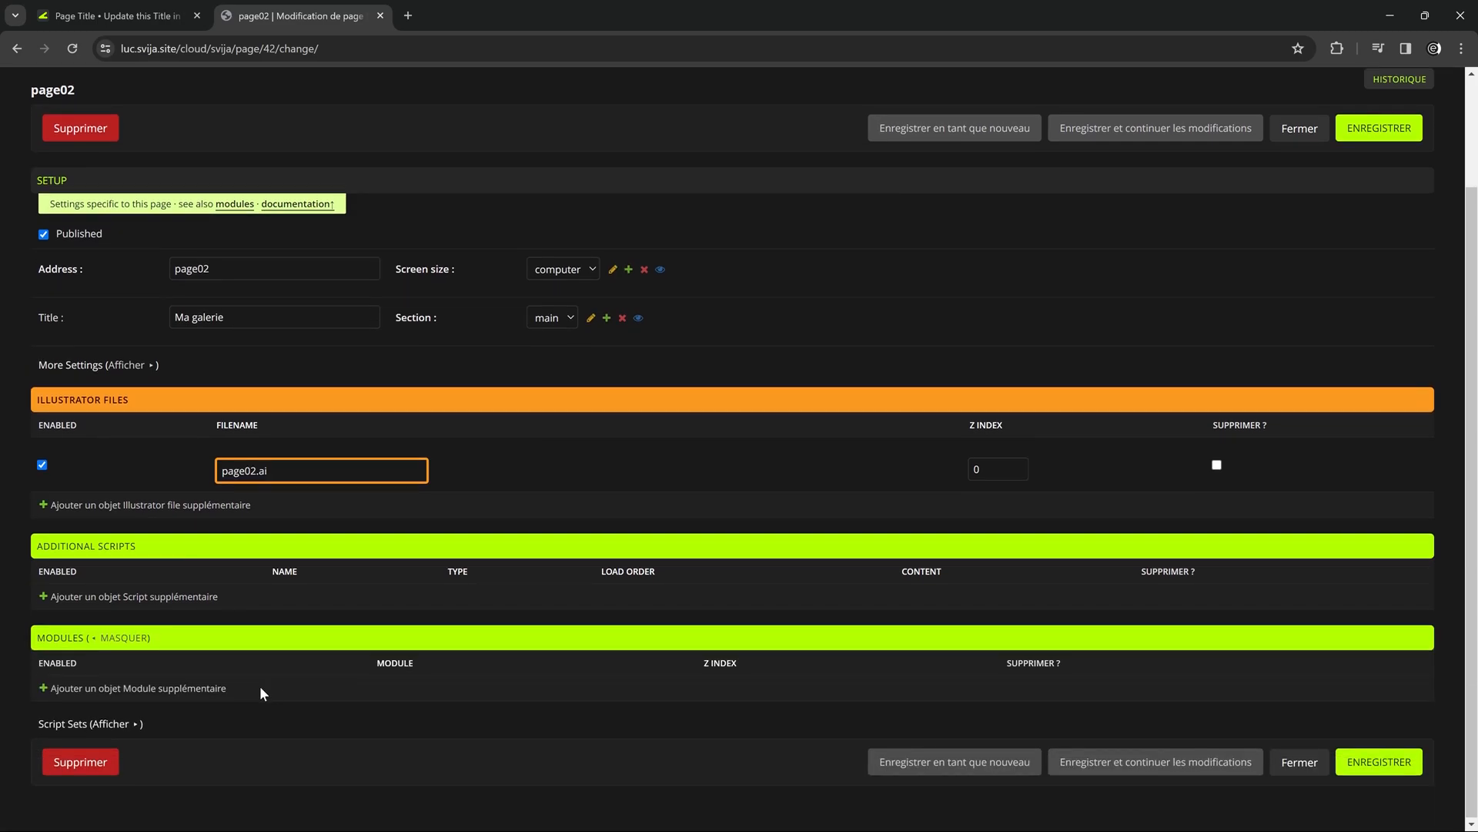
pyautogui.click(190, 690)
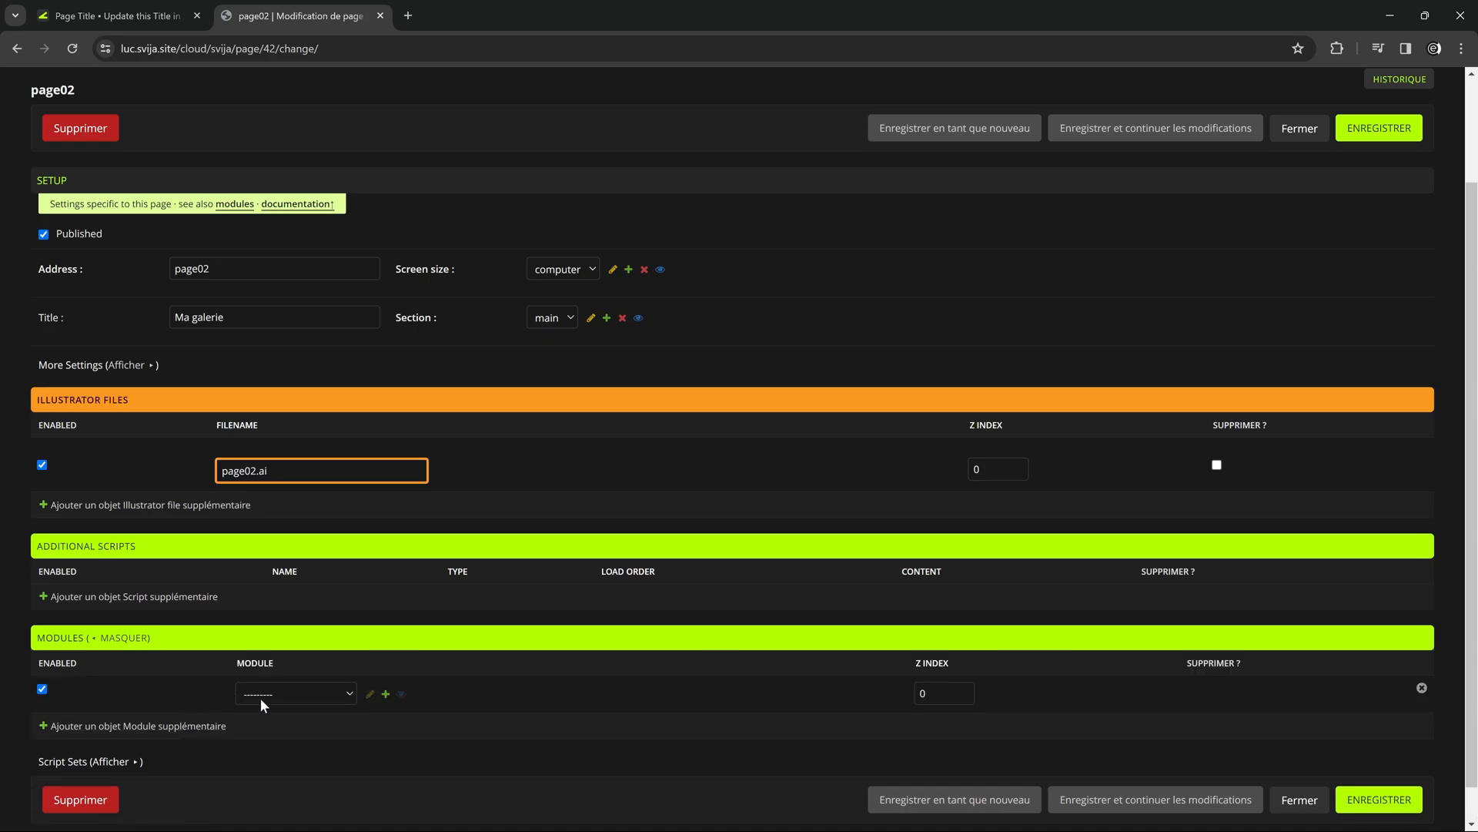
pyautogui.click(354, 693)
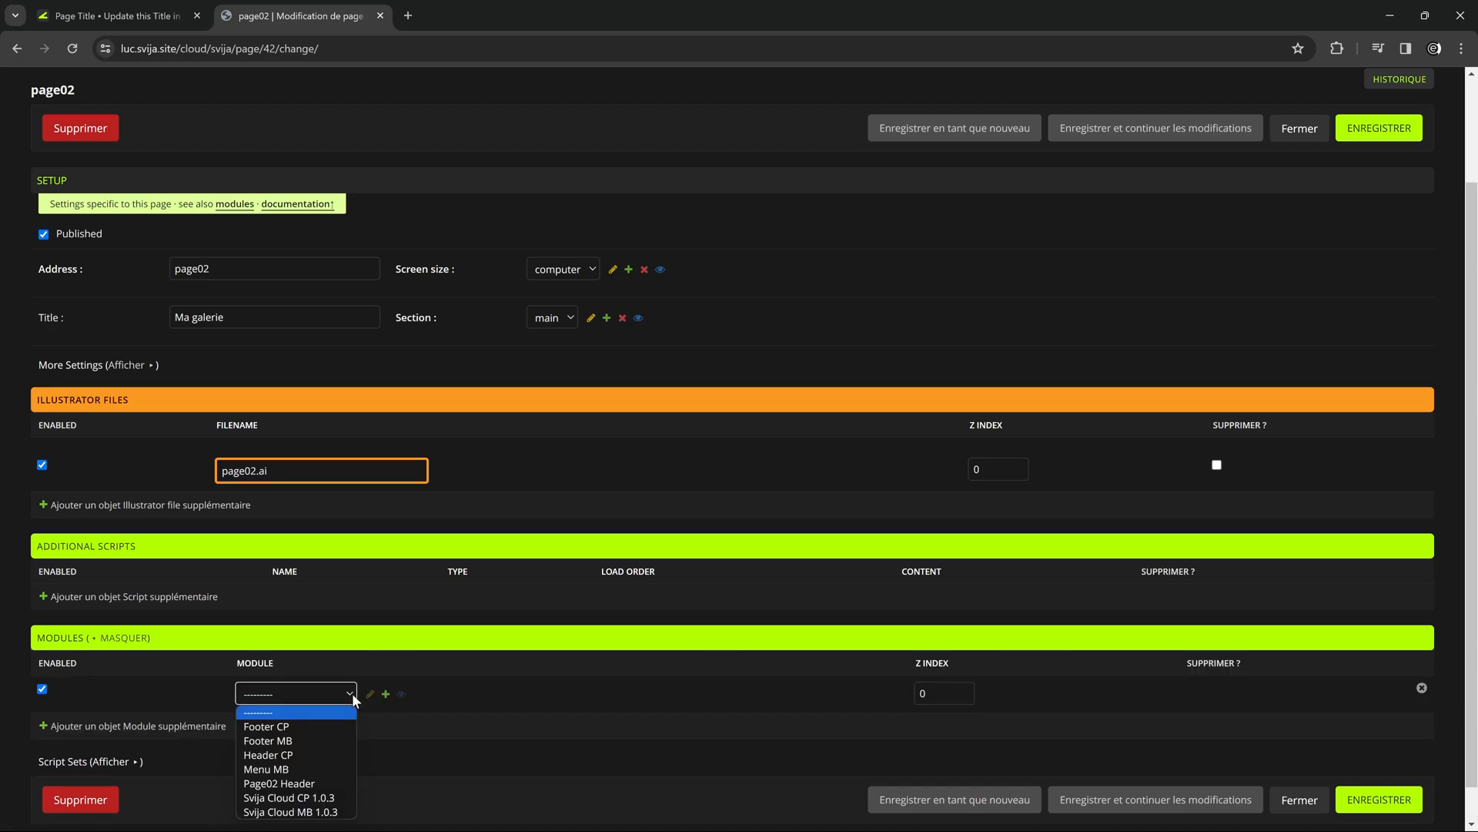
pyautogui.click(291, 784)
pyautogui.click(1365, 139)
# View luc.svija.site/page02 in the website tab and scroll the page to check its header.
pyautogui.click(116, 15)
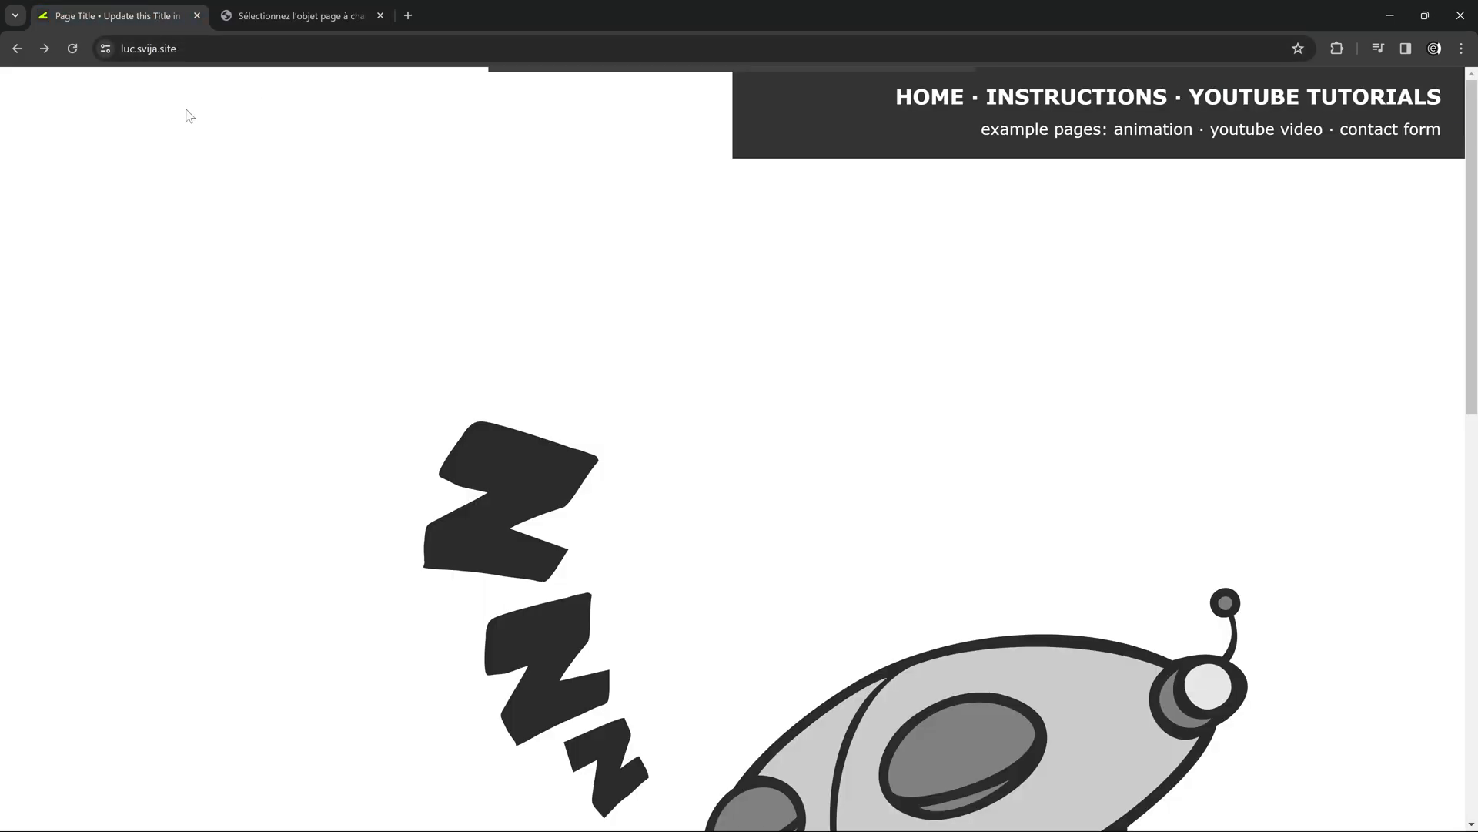
pyautogui.click(207, 51)
pyautogui.press('Right')
pyautogui.write('/page02')
pyautogui.press('Return')
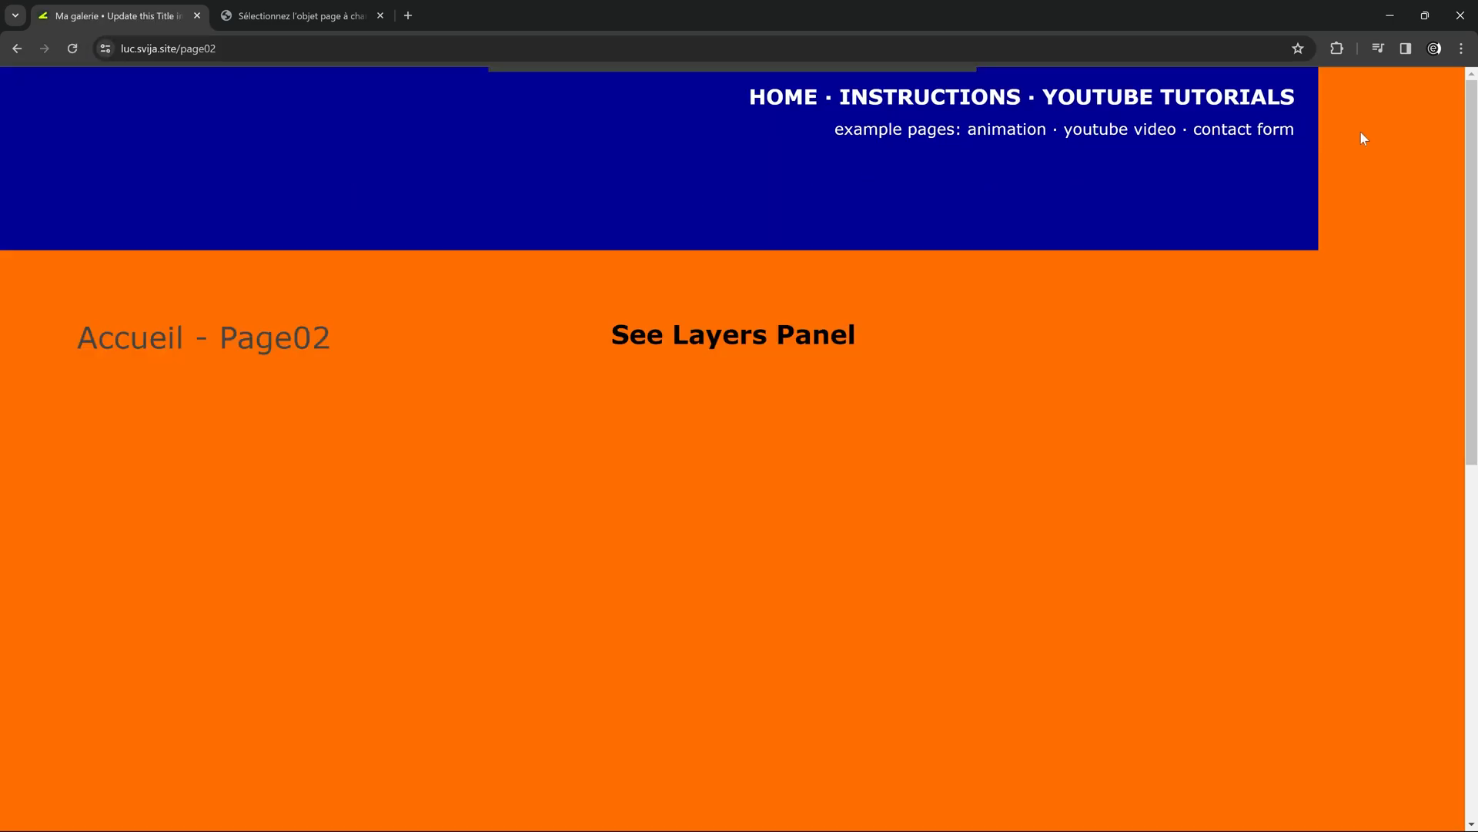
pyautogui.scroll(-1, 308, 212)
pyautogui.scroll(1, 323, 202)
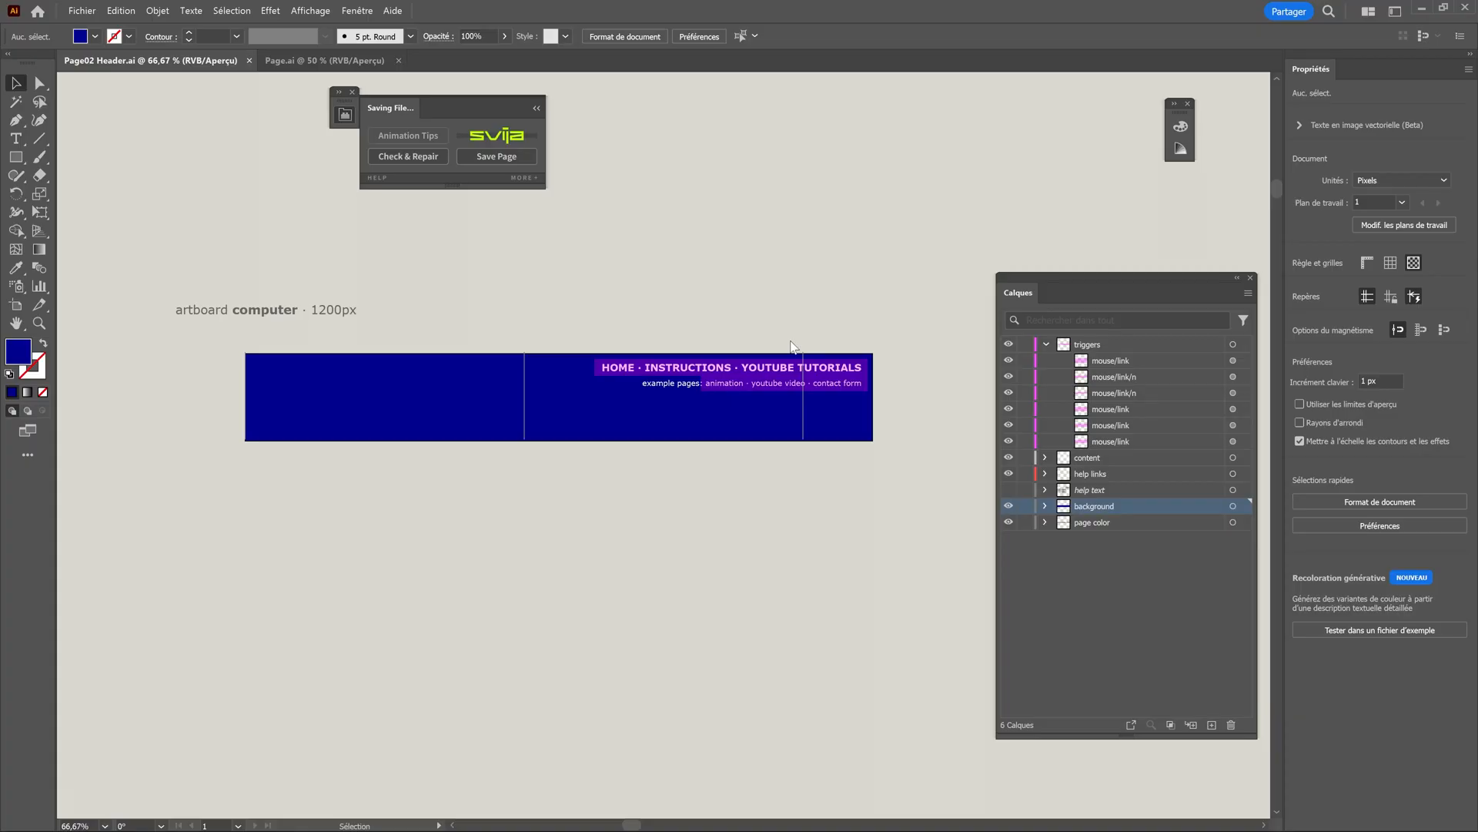
# In Illustrator, widen the Page02 Header artboard to 1200 px with the blue rectangle filling it, and save the page with the Svija extension.
pyautogui.click(21, 307)
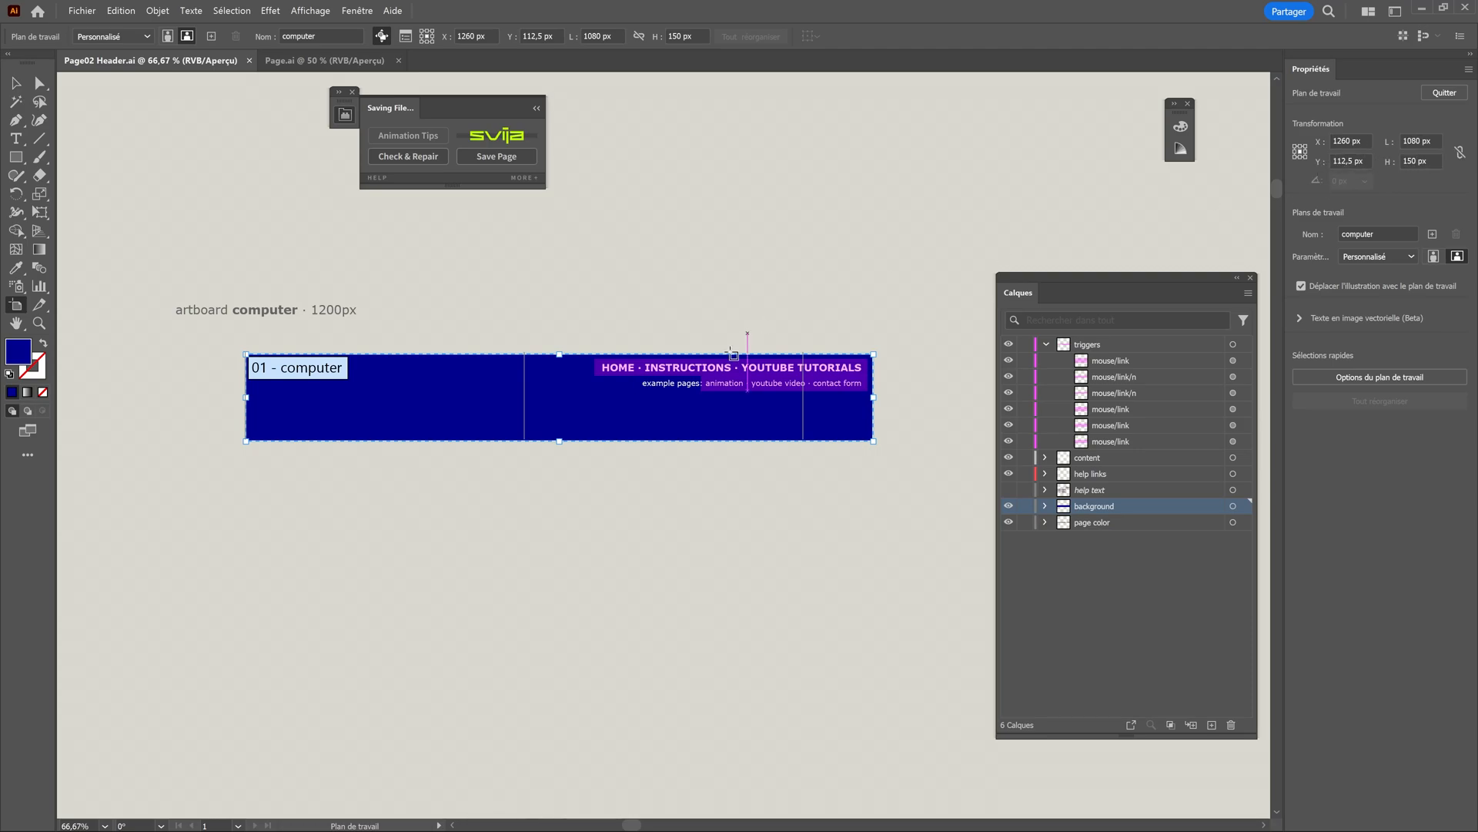
pyautogui.click(1417, 141)
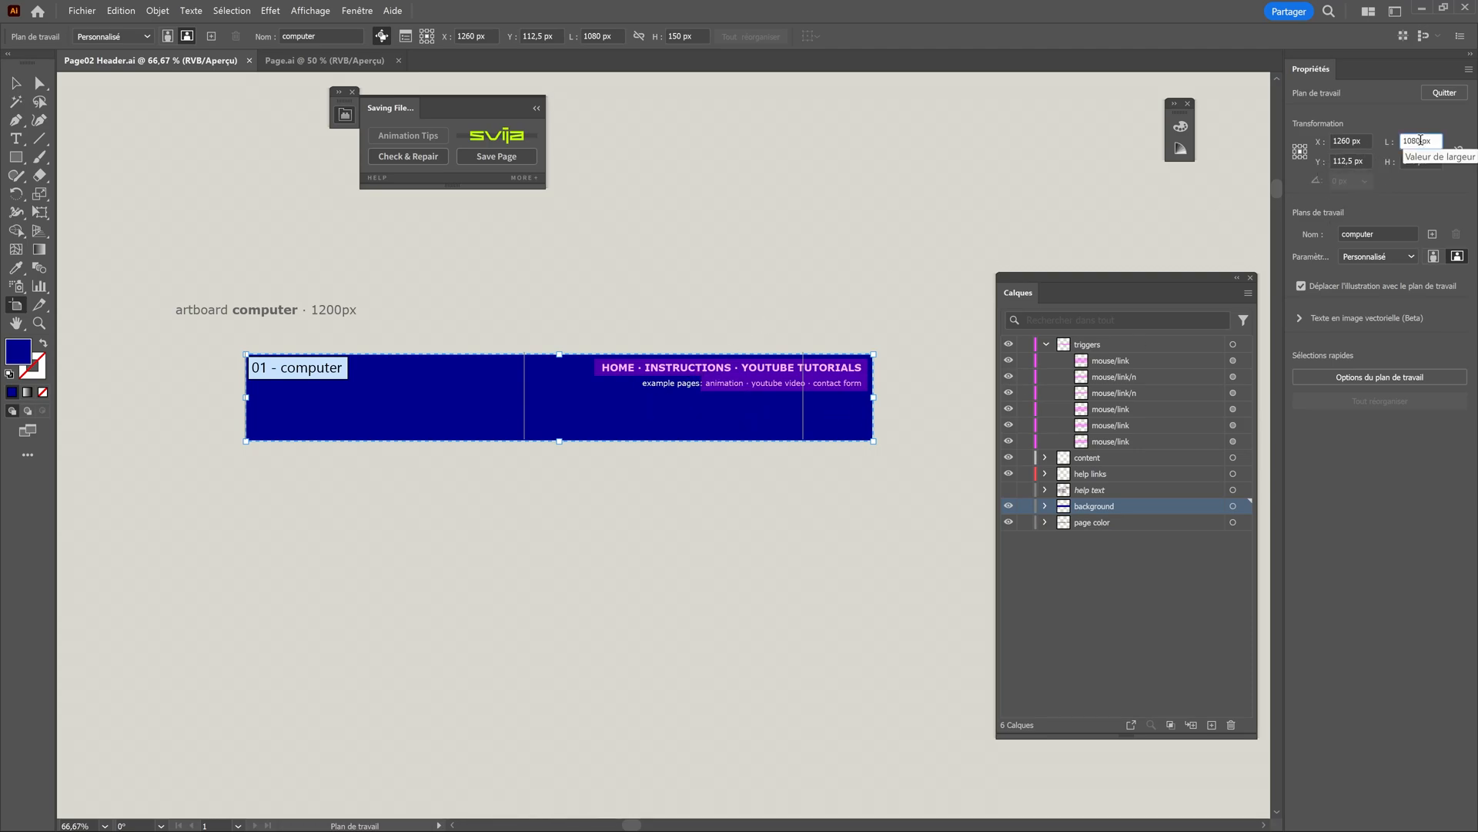
pyautogui.write('1200')
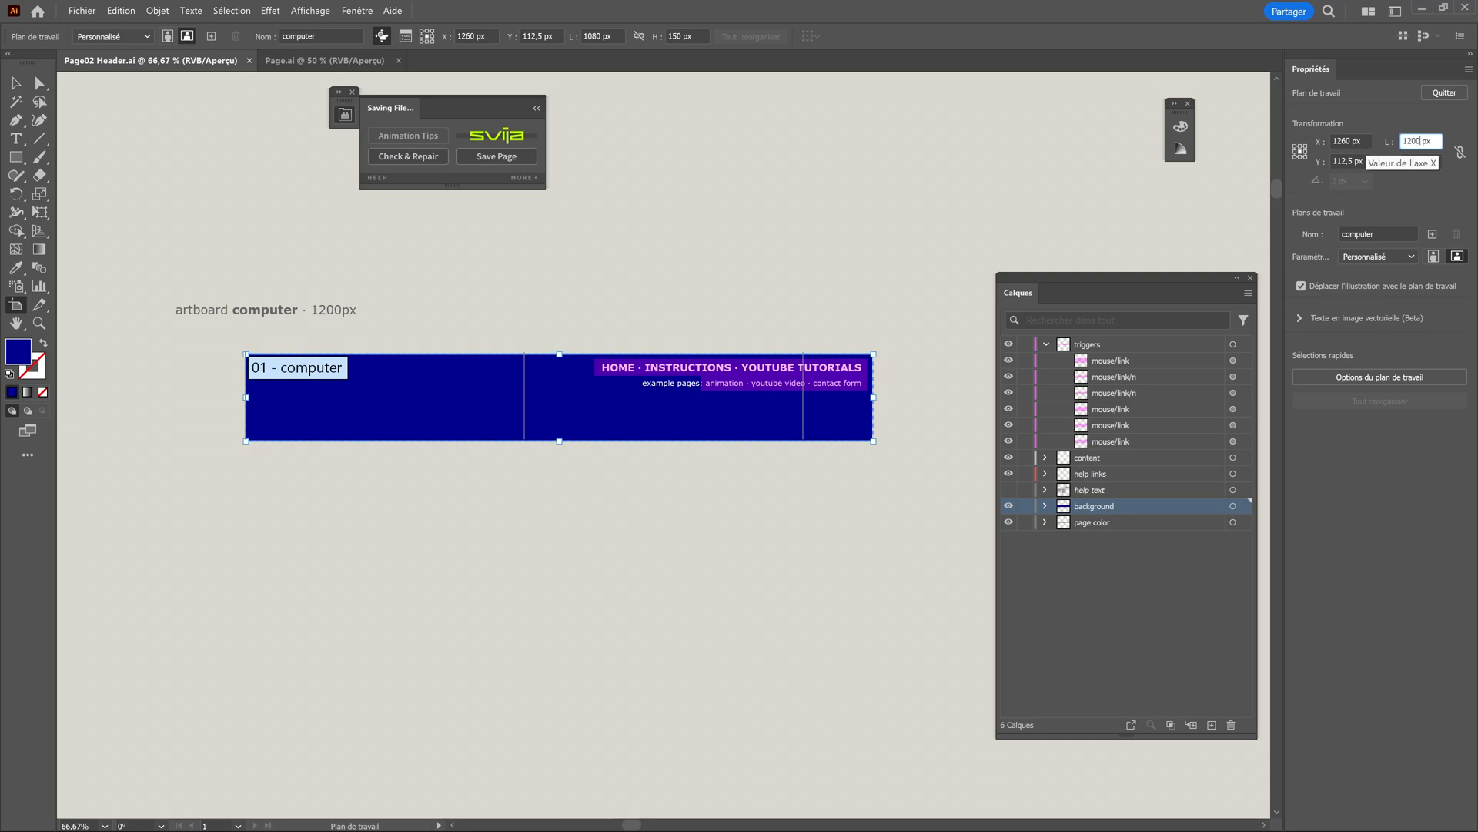
pyautogui.press('Tab')
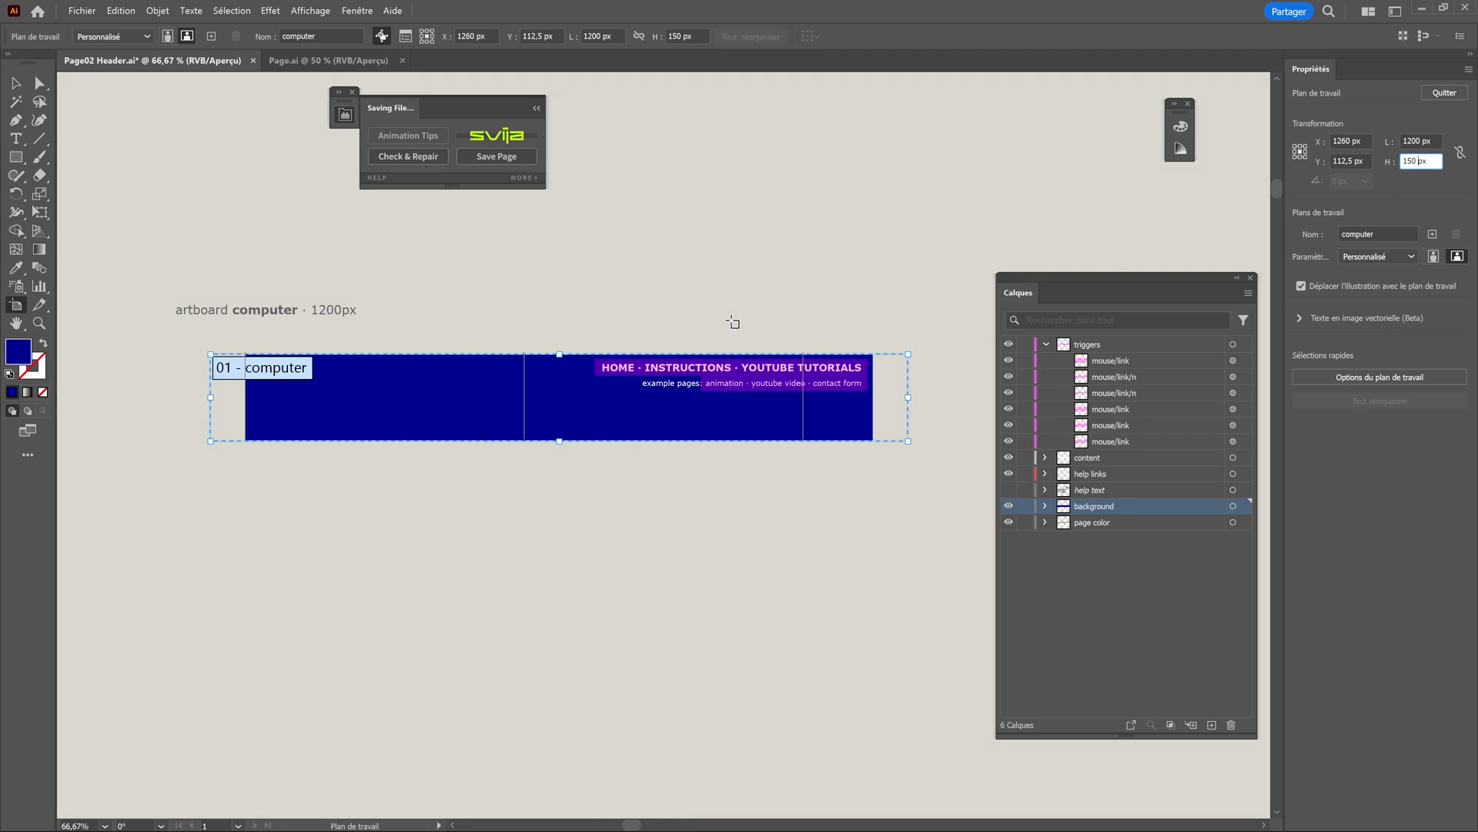
pyautogui.press('Escape')
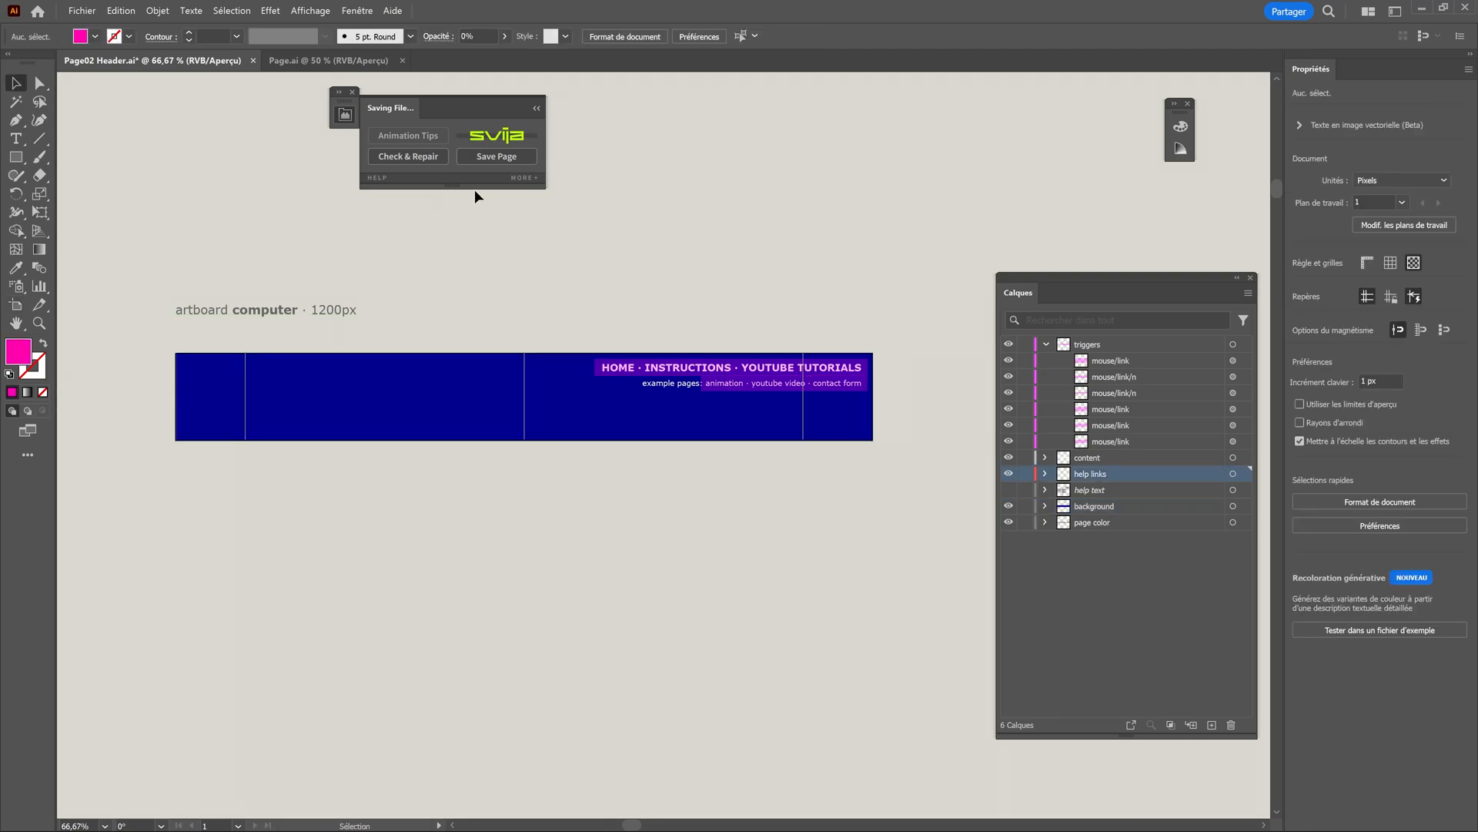
pyautogui.click(489, 154)
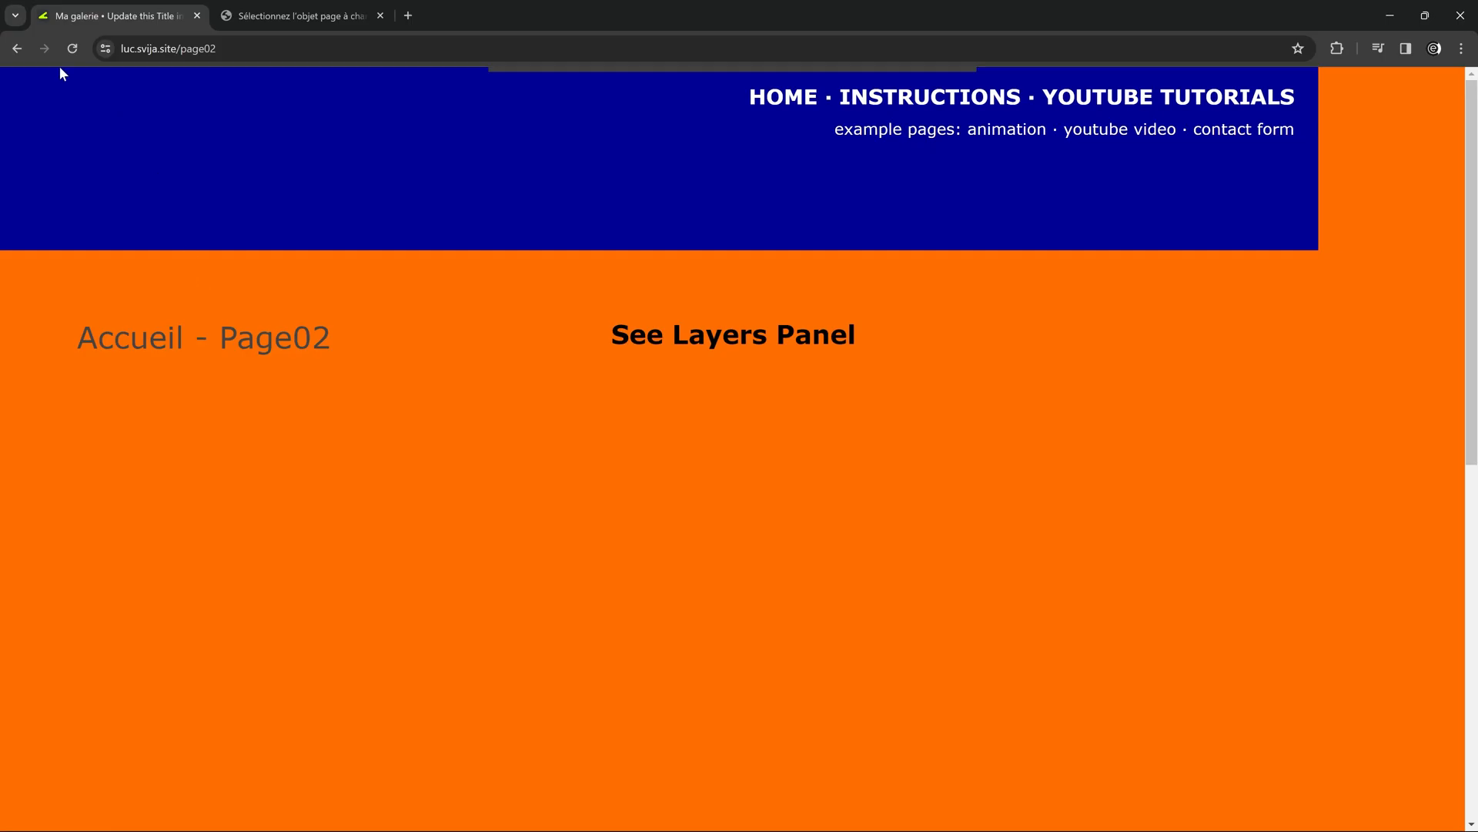
# Switch to the browser, reload page02 and check the widened header while scrolling.
pyautogui.click(72, 49)
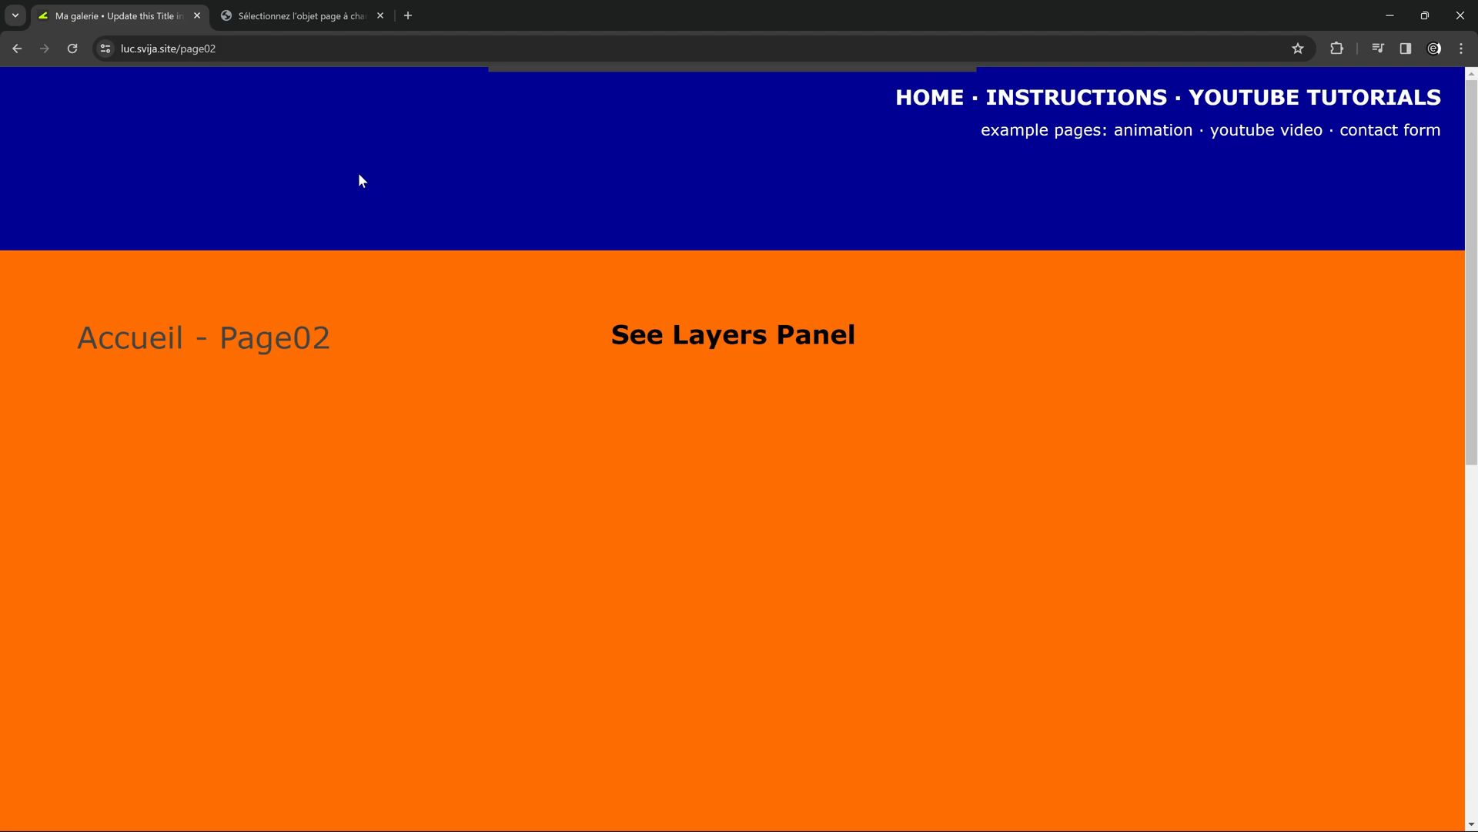
pyautogui.scroll(-3, 396, 163)
pyautogui.scroll(3, 398, 163)
# Alternate between the home page and page02 to compare their headers.
pyautogui.click(20, 54)
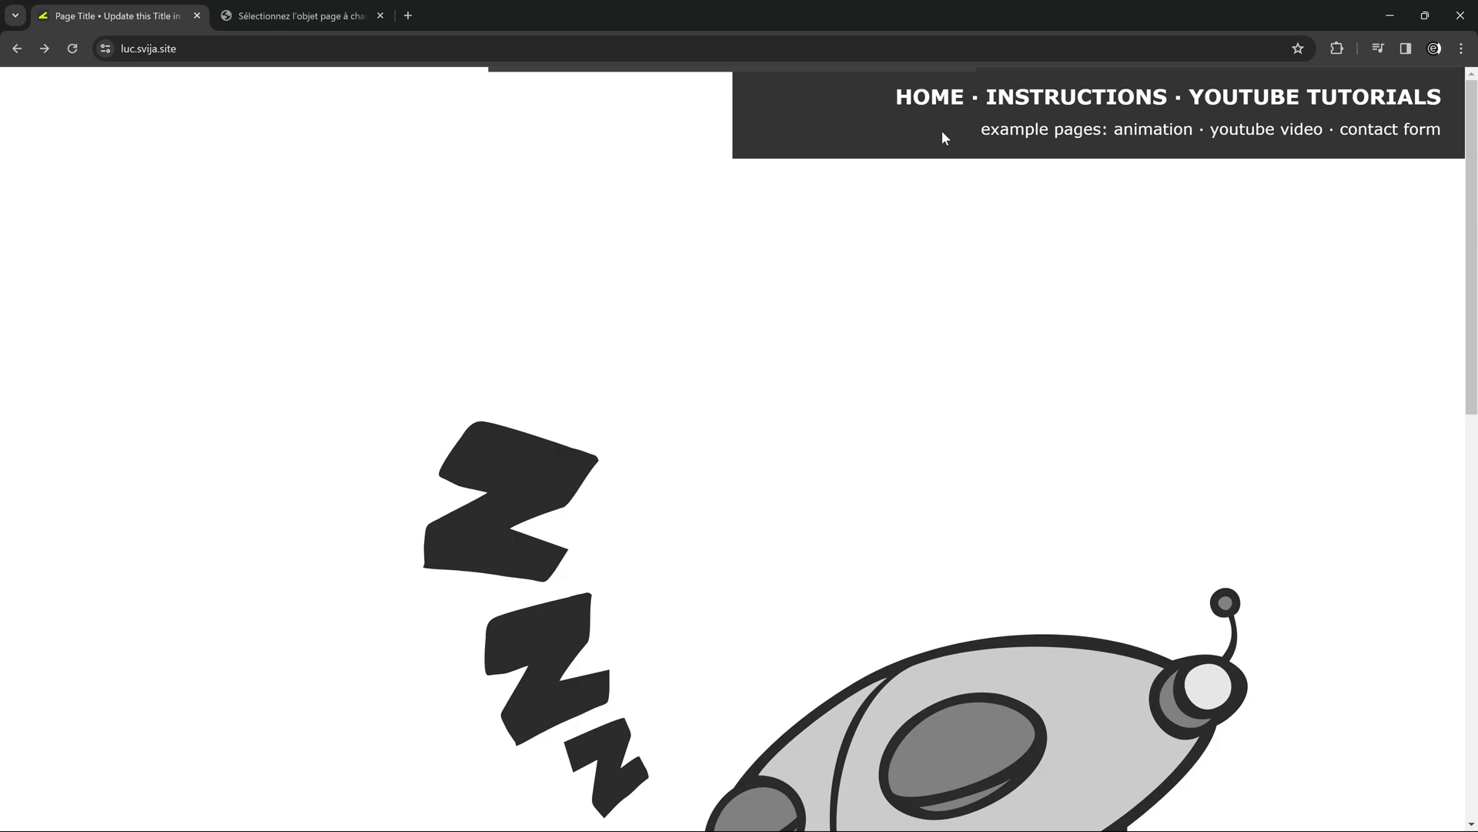
pyautogui.click(44, 48)
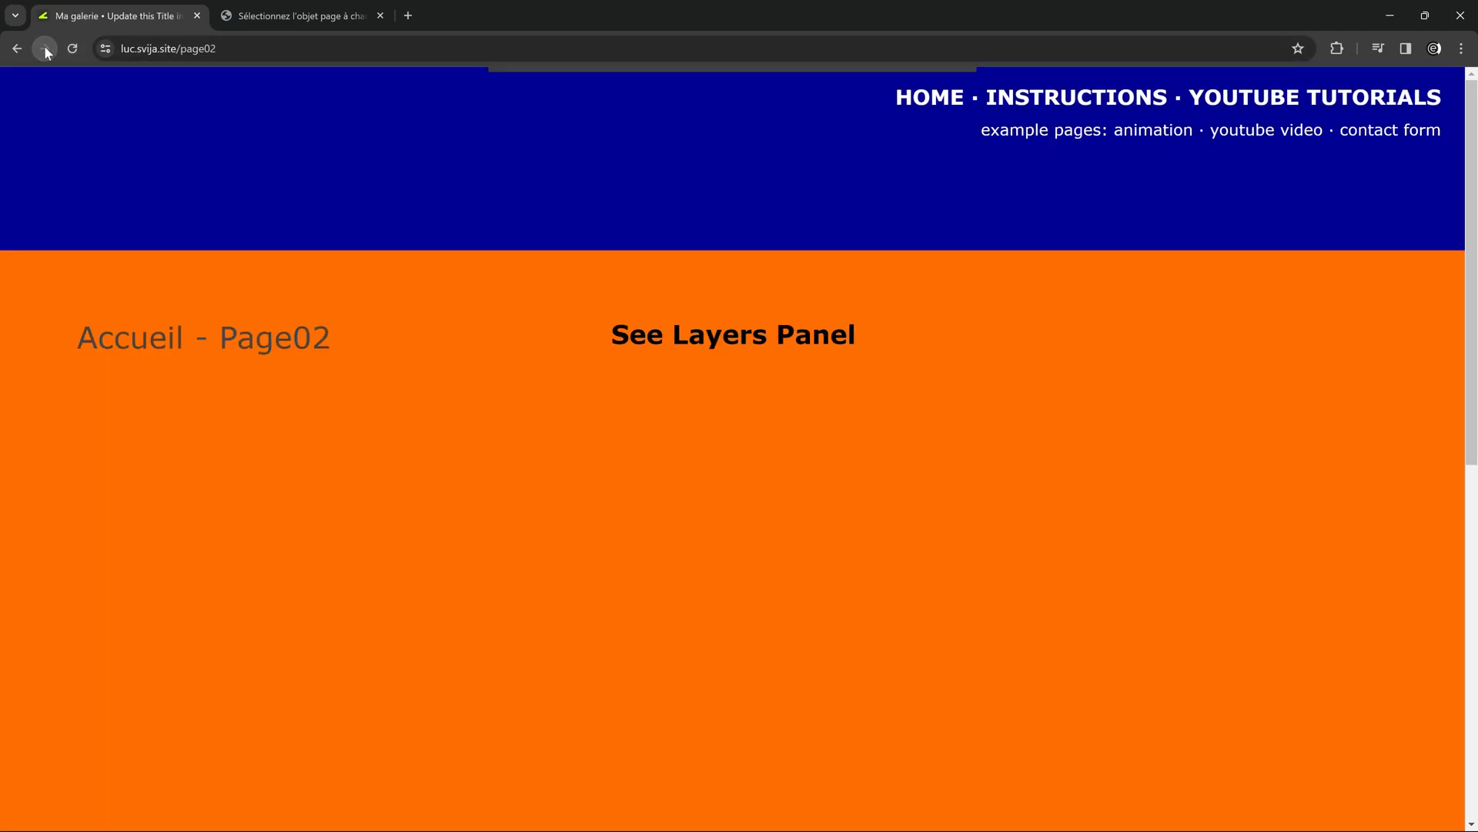
pyautogui.click(20, 49)
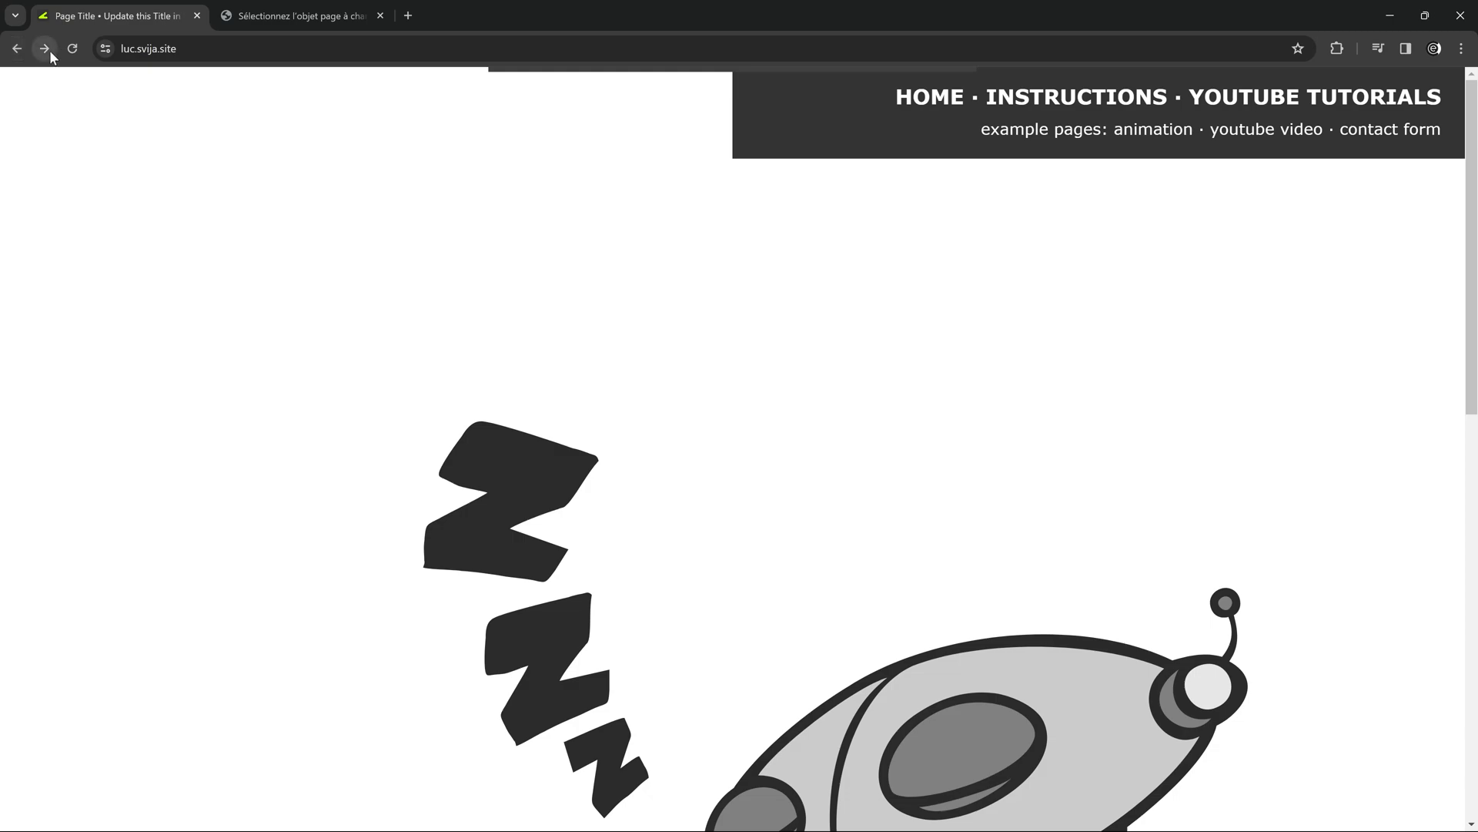
pyautogui.click(51, 50)
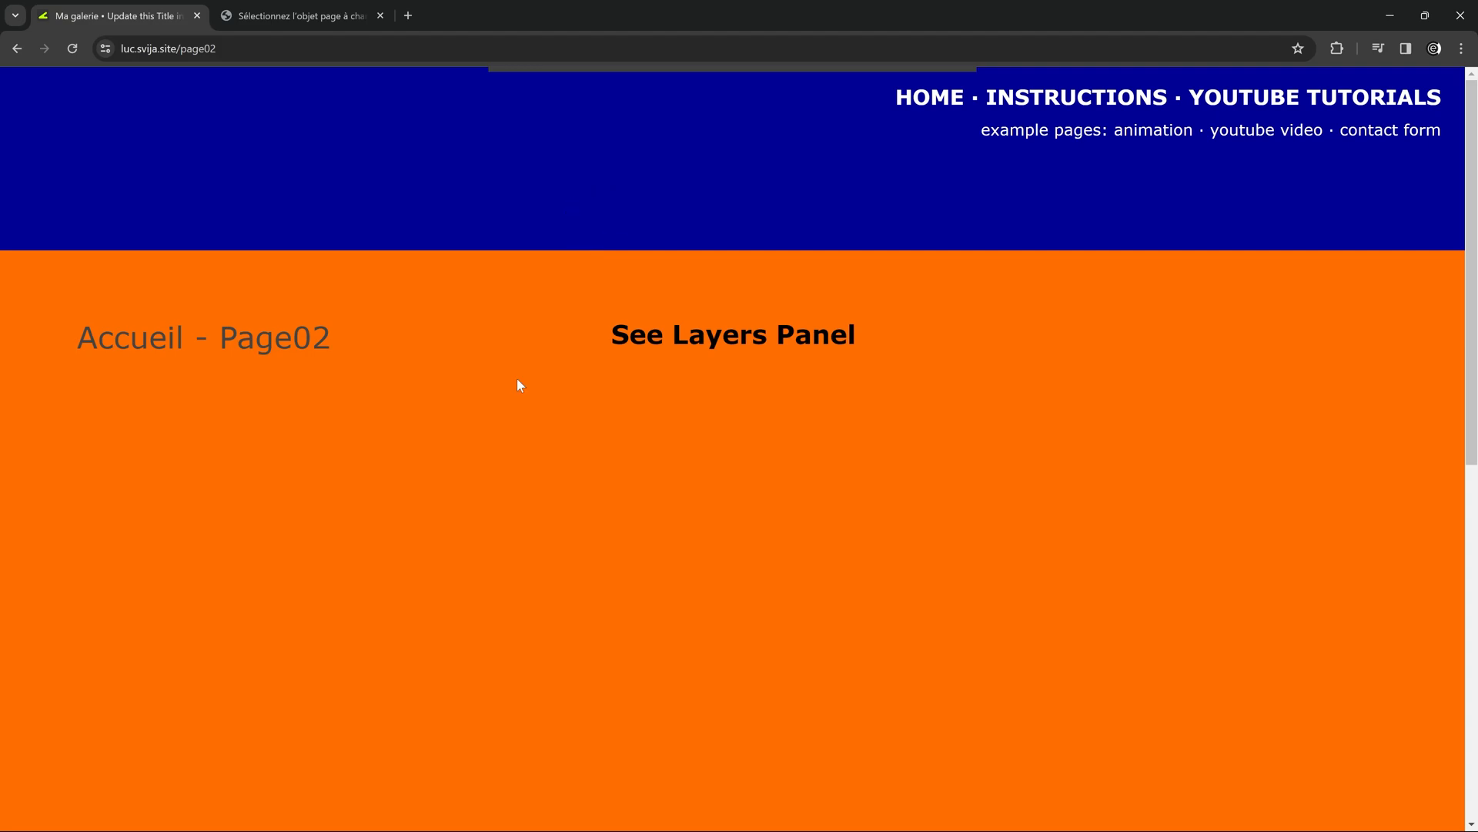
pyautogui.click(17, 48)
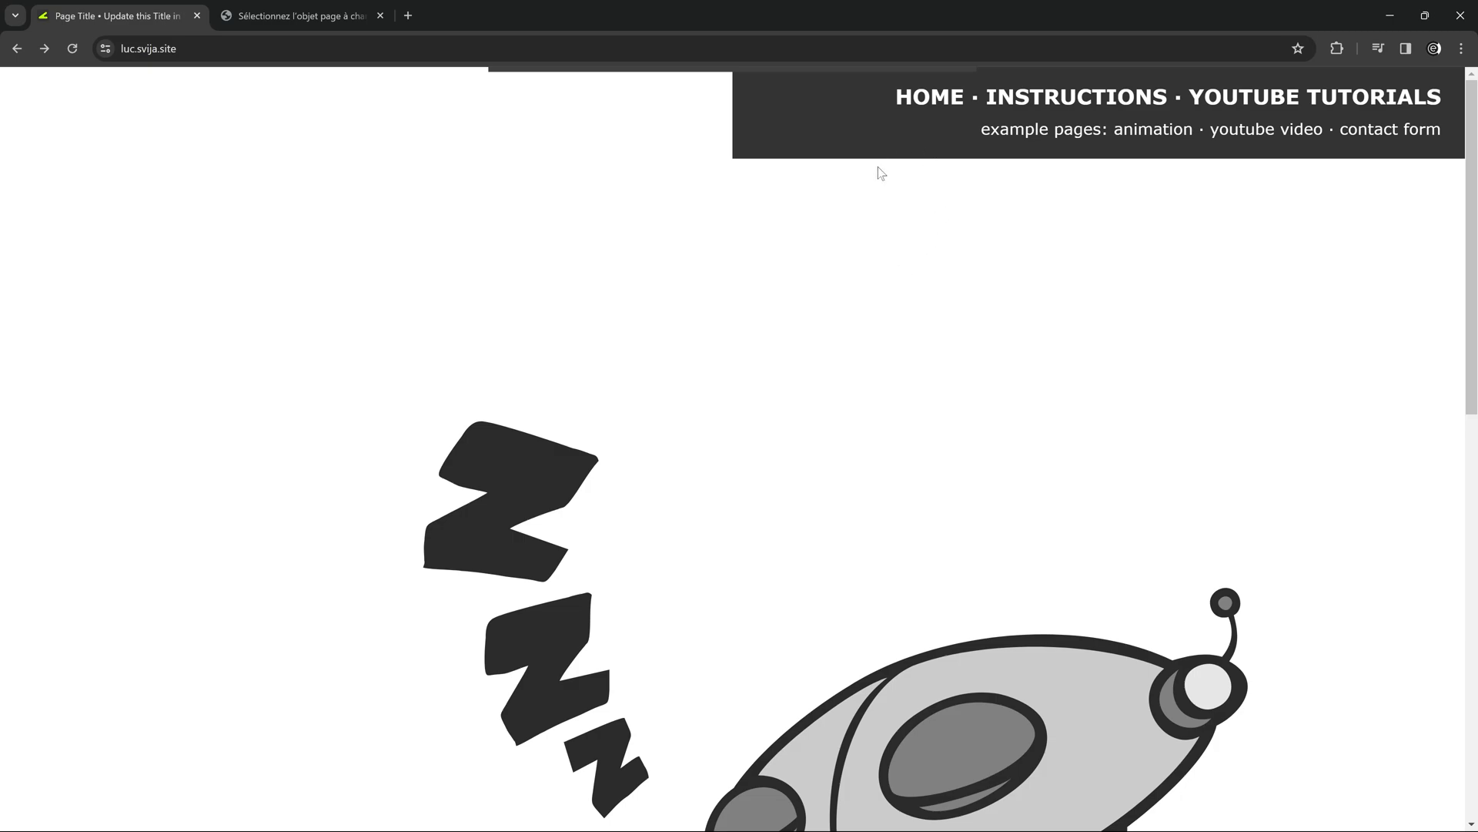
# In Svija Cloud, replace page02's module with Header CP in the computer page's settings and save.
pyautogui.hotkey('ctrl', 'Tab')
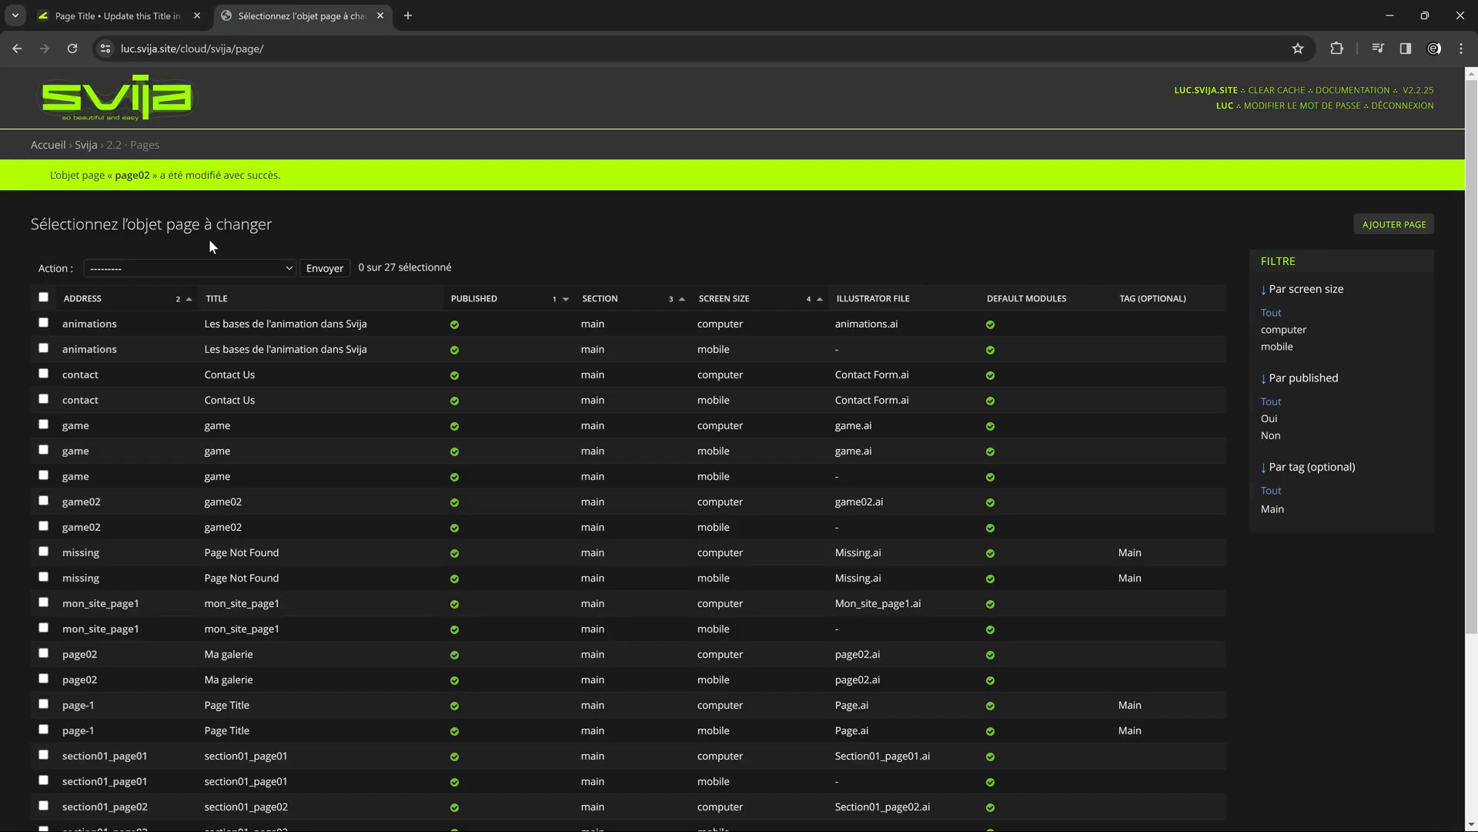
pyautogui.click(53, 146)
pyautogui.click(80, 400)
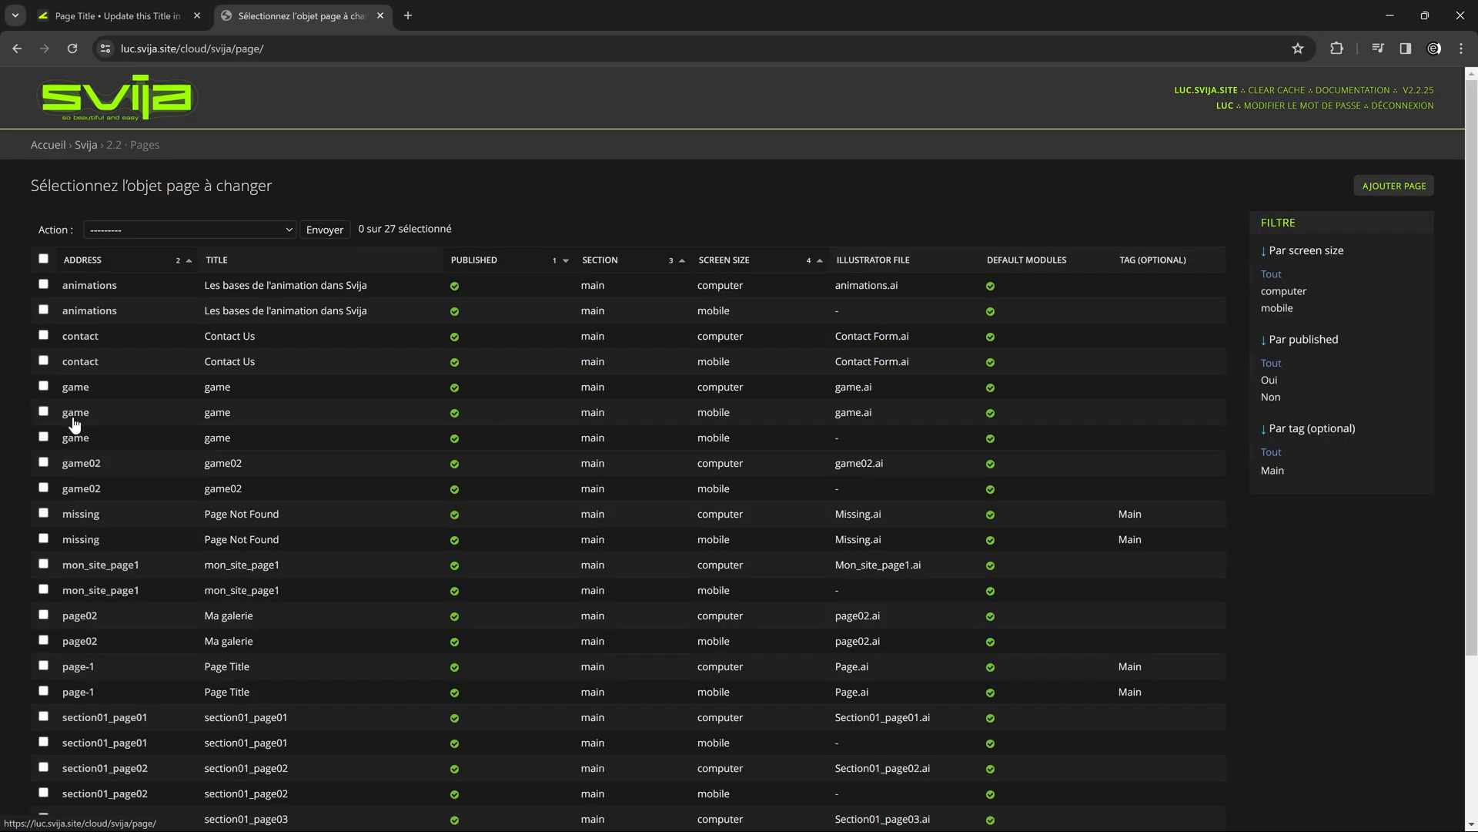
pyautogui.click(80, 616)
pyautogui.click(344, 665)
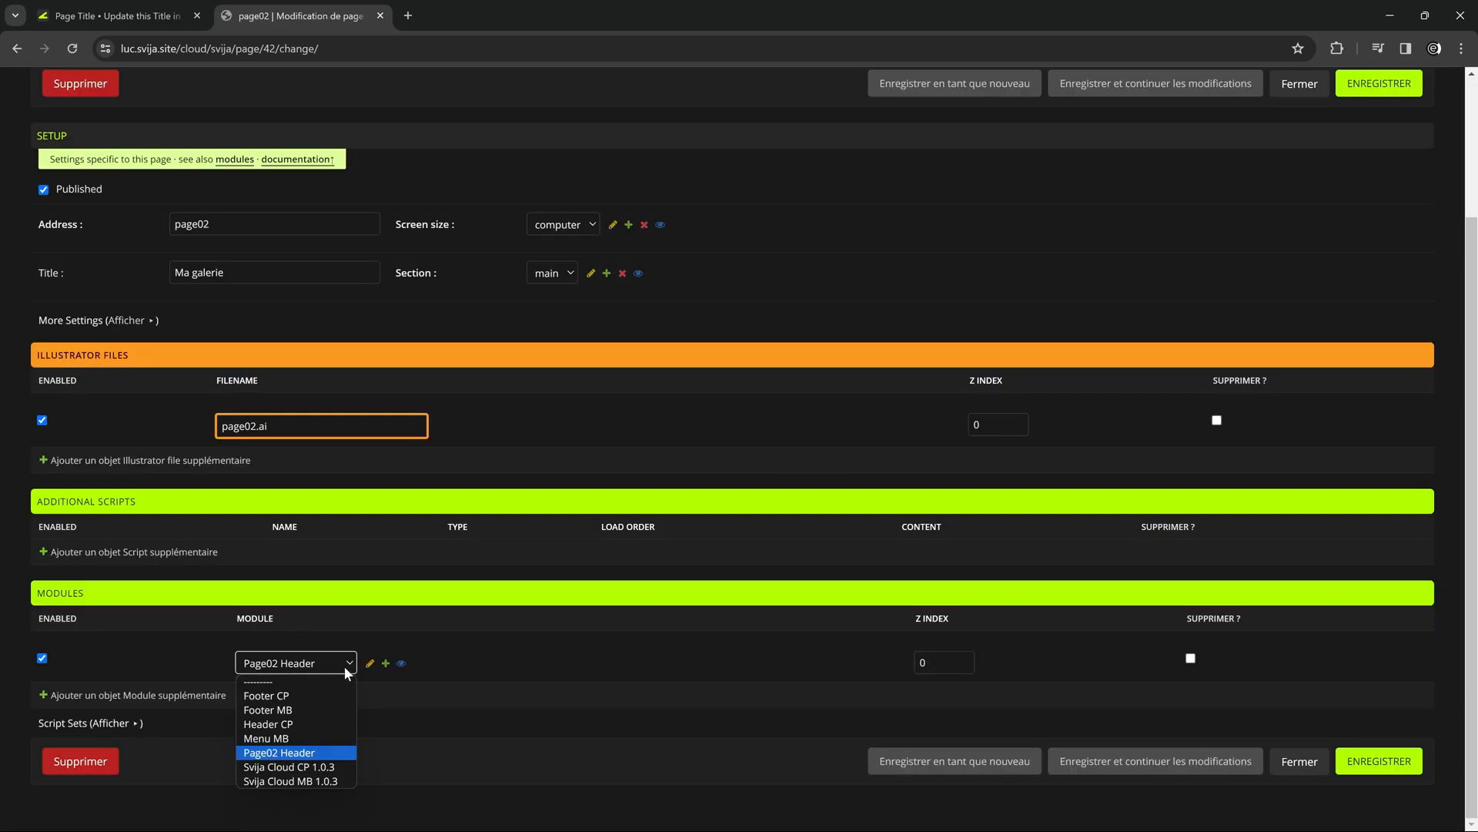
pyautogui.click(290, 725)
pyautogui.click(1379, 83)
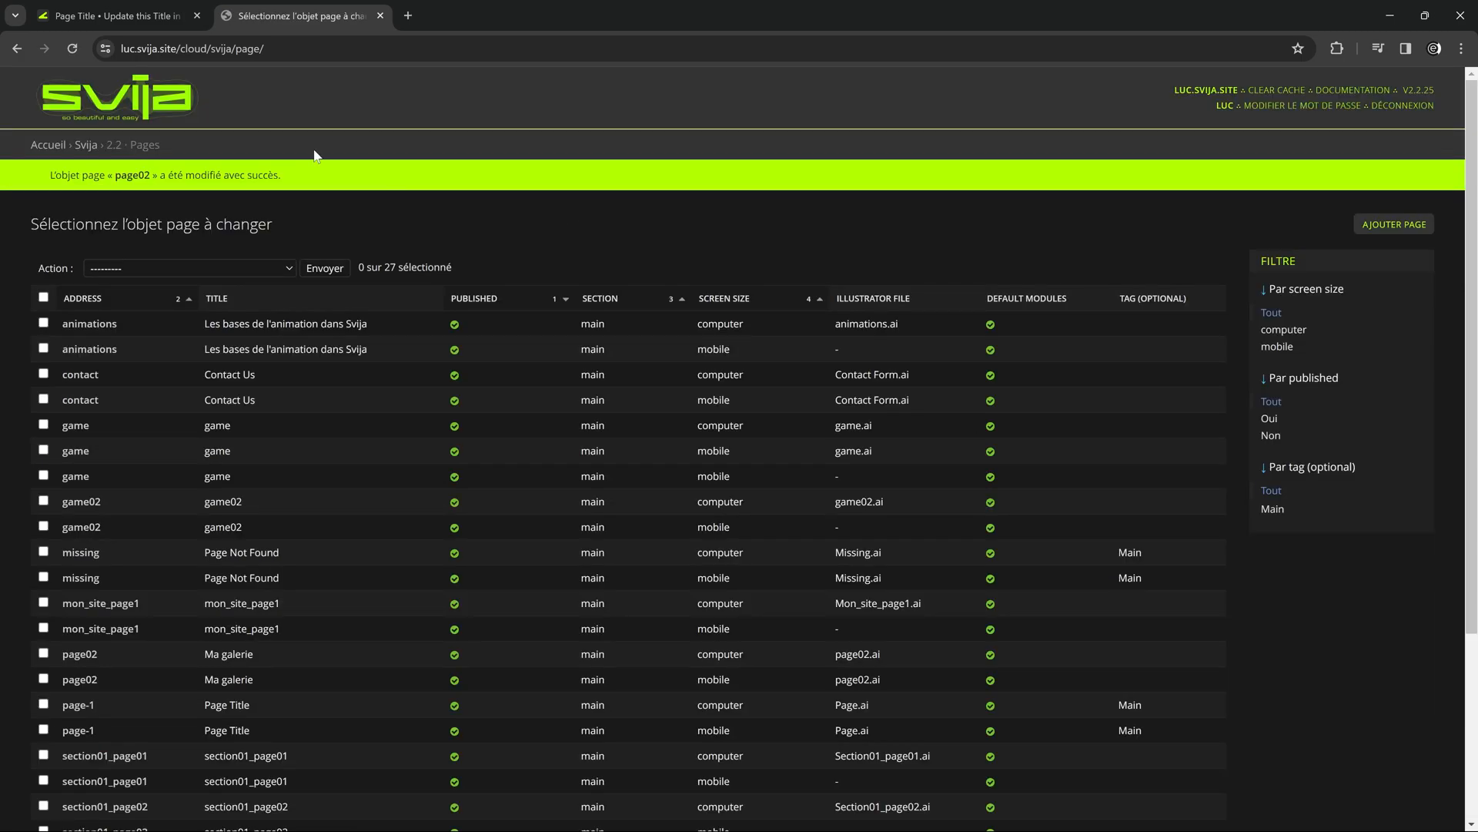
# Reload page02 in the website tab to check which header it uses.
pyautogui.click(139, 16)
pyautogui.click(72, 49)
pyautogui.click(71, 49)
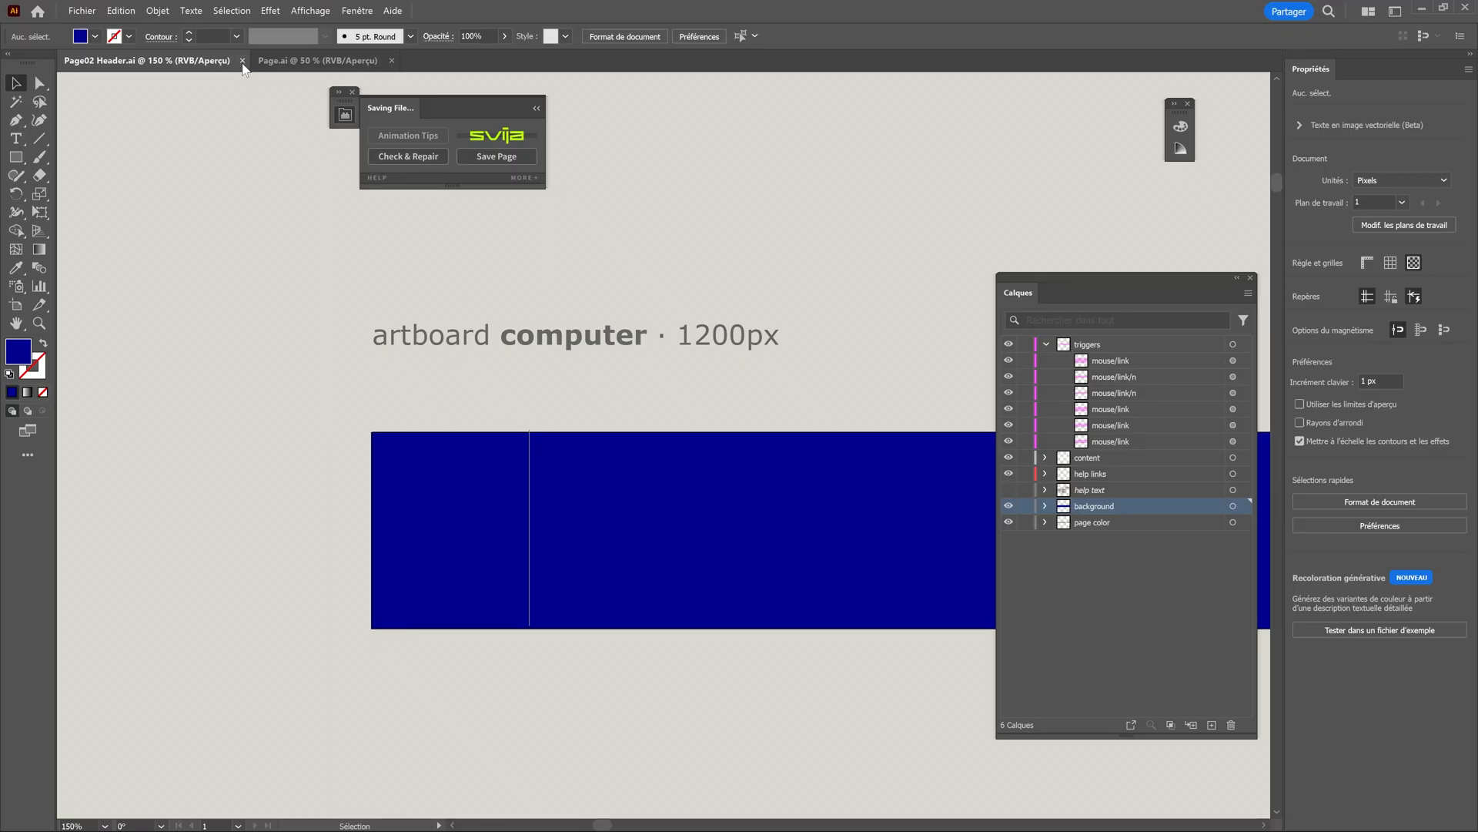
# In Illustrator, close Page02 Header.ai and open Computer Header.ai with its background layer selected.
pyautogui.click(242, 61)
pyautogui.click(82, 10)
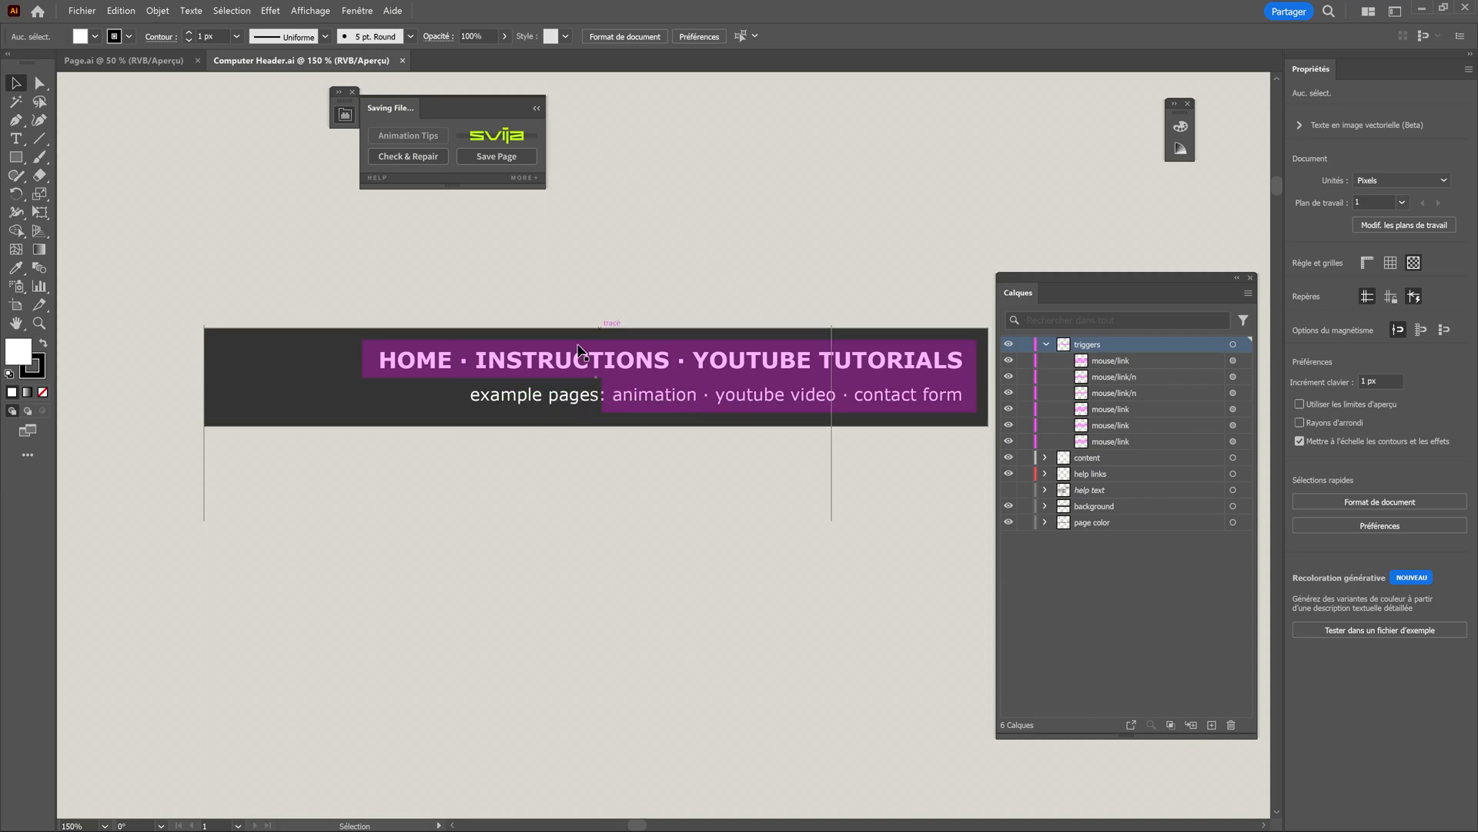
pyautogui.click(1146, 509)
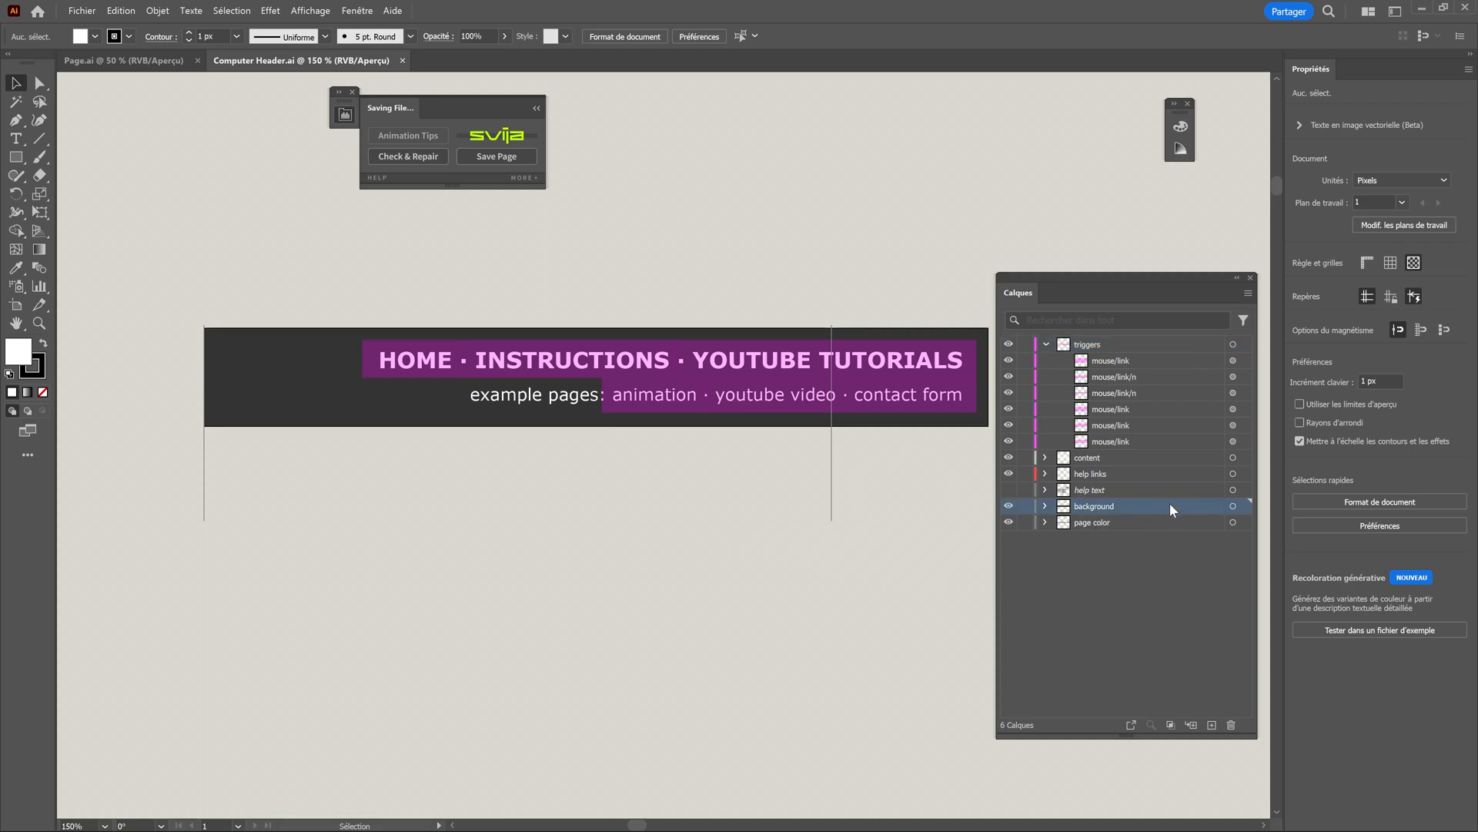
# Duplicate the header's rectangle in the background layer and fill the upper copy with a dark brown-red swatch.
pyautogui.click(1153, 485)
pyautogui.moveTo(1161, 491); pyautogui.dragTo(1211, 690)
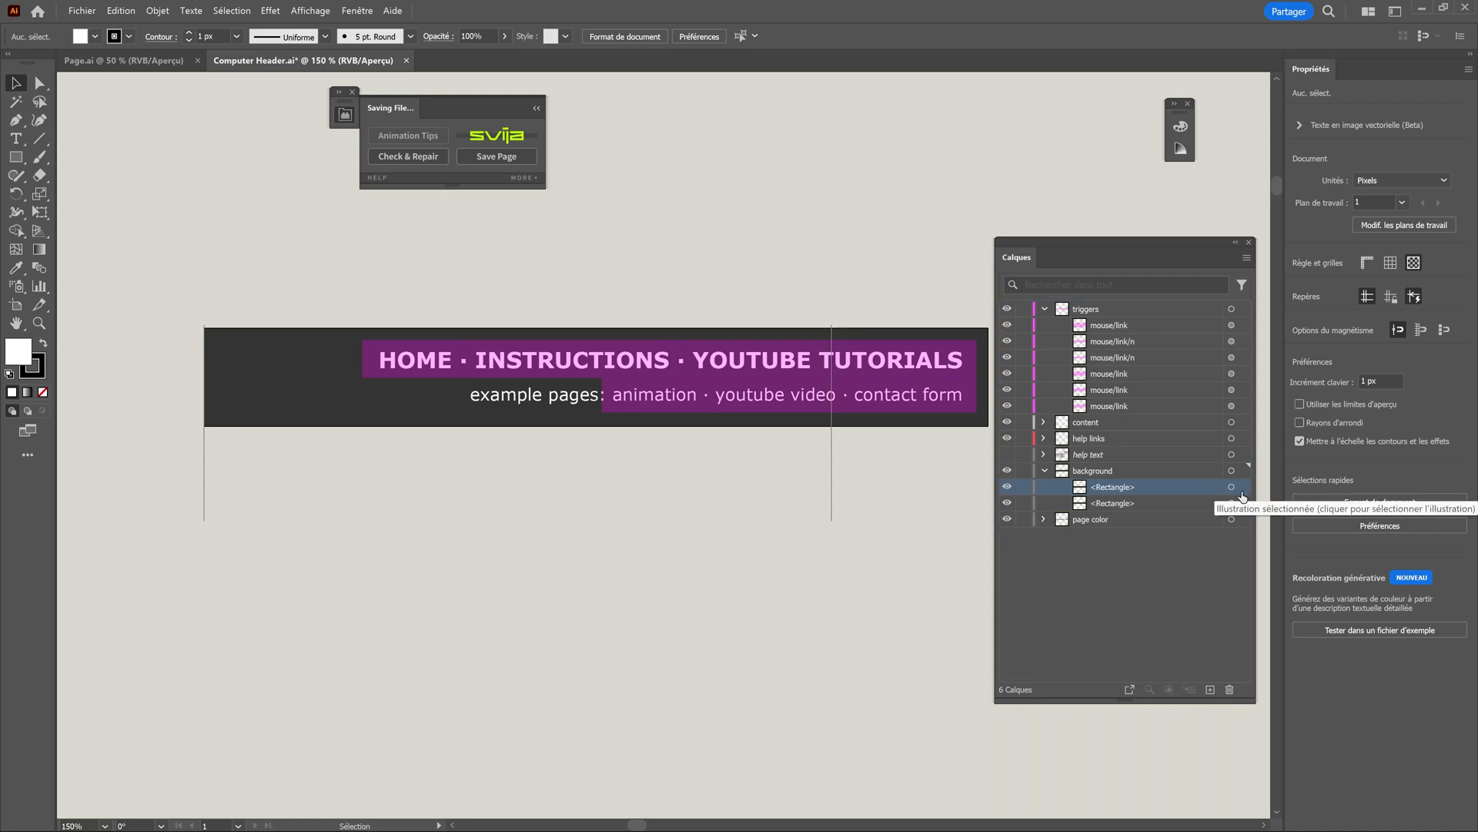
pyautogui.click(1232, 487)
pyautogui.click(82, 37)
pyautogui.click(32, 85)
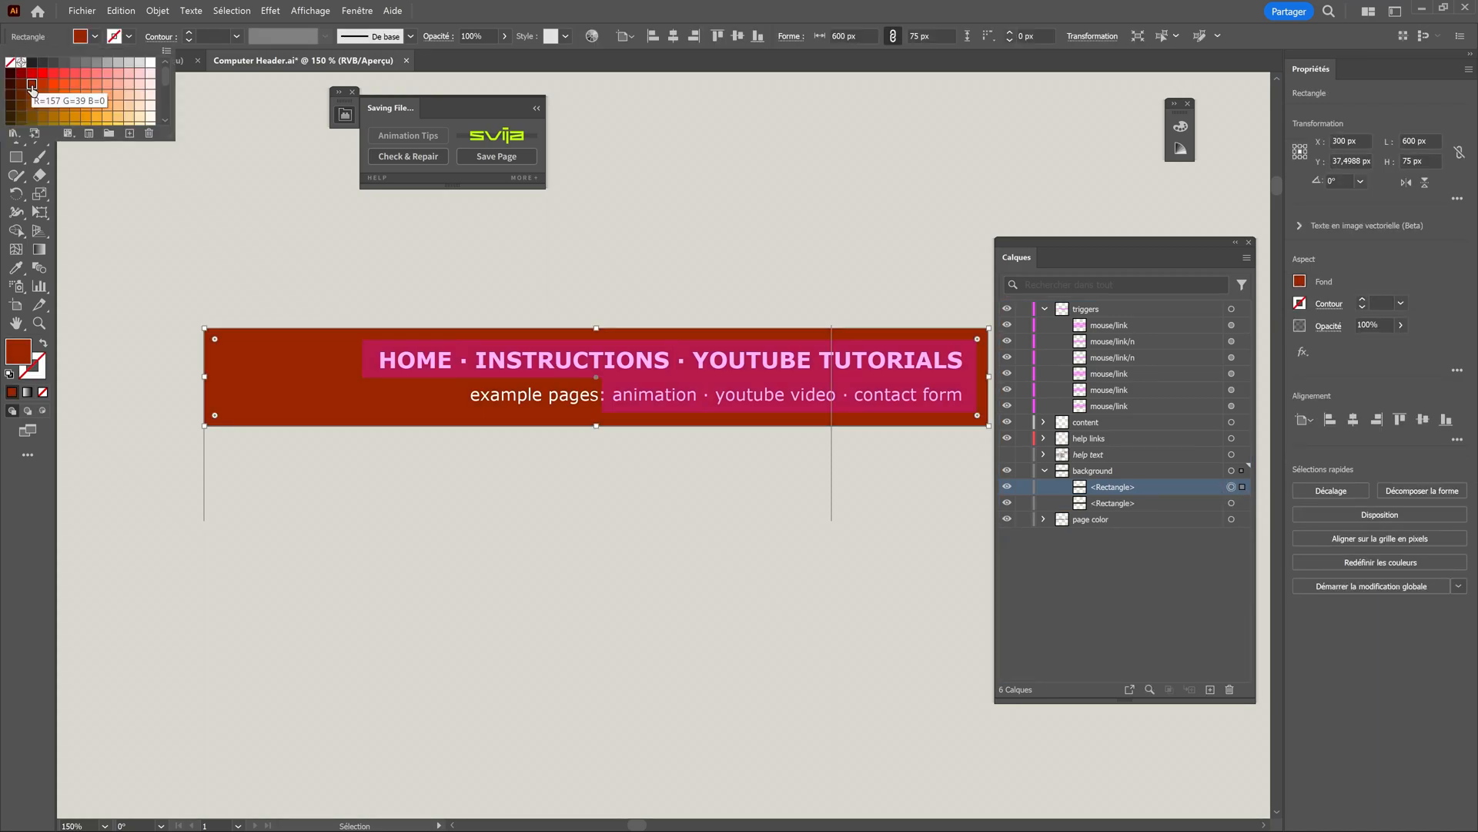
pyautogui.click(22, 86)
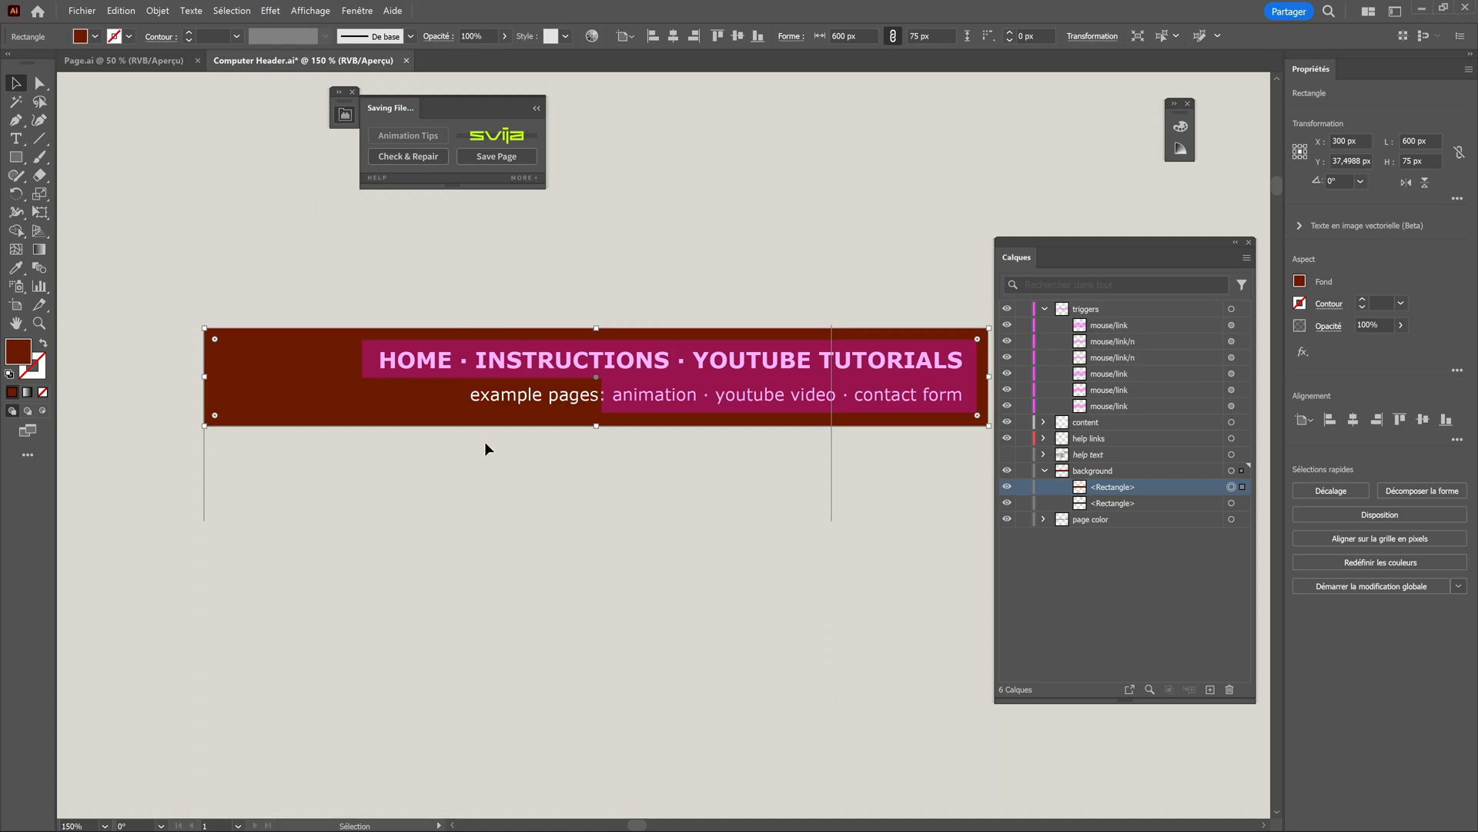
# Open page02.ai from the site's sync folder.
pyautogui.click(81, 10)
pyautogui.click(111, 68)
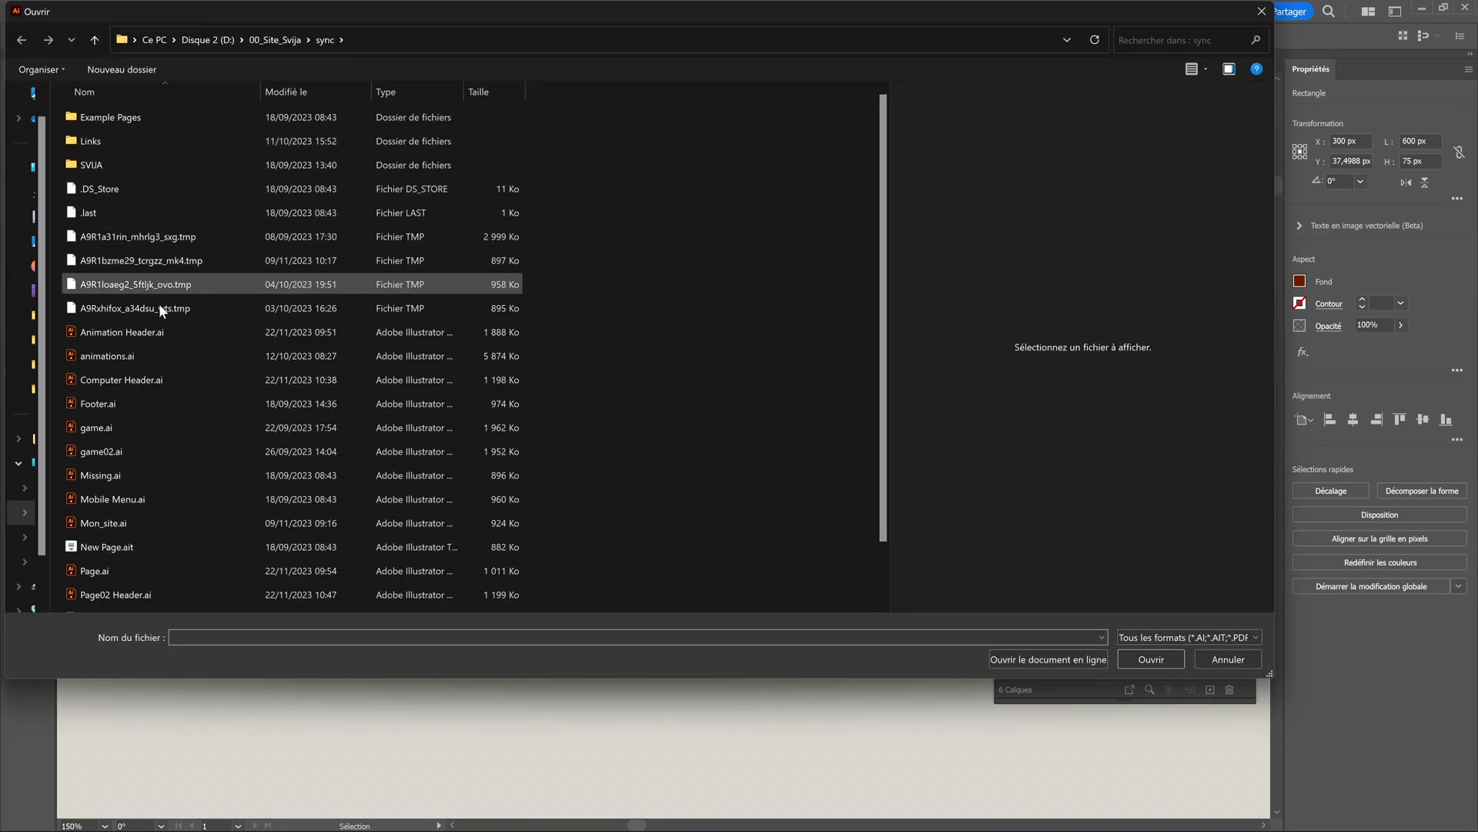
pyautogui.scroll(-1, 184, 442)
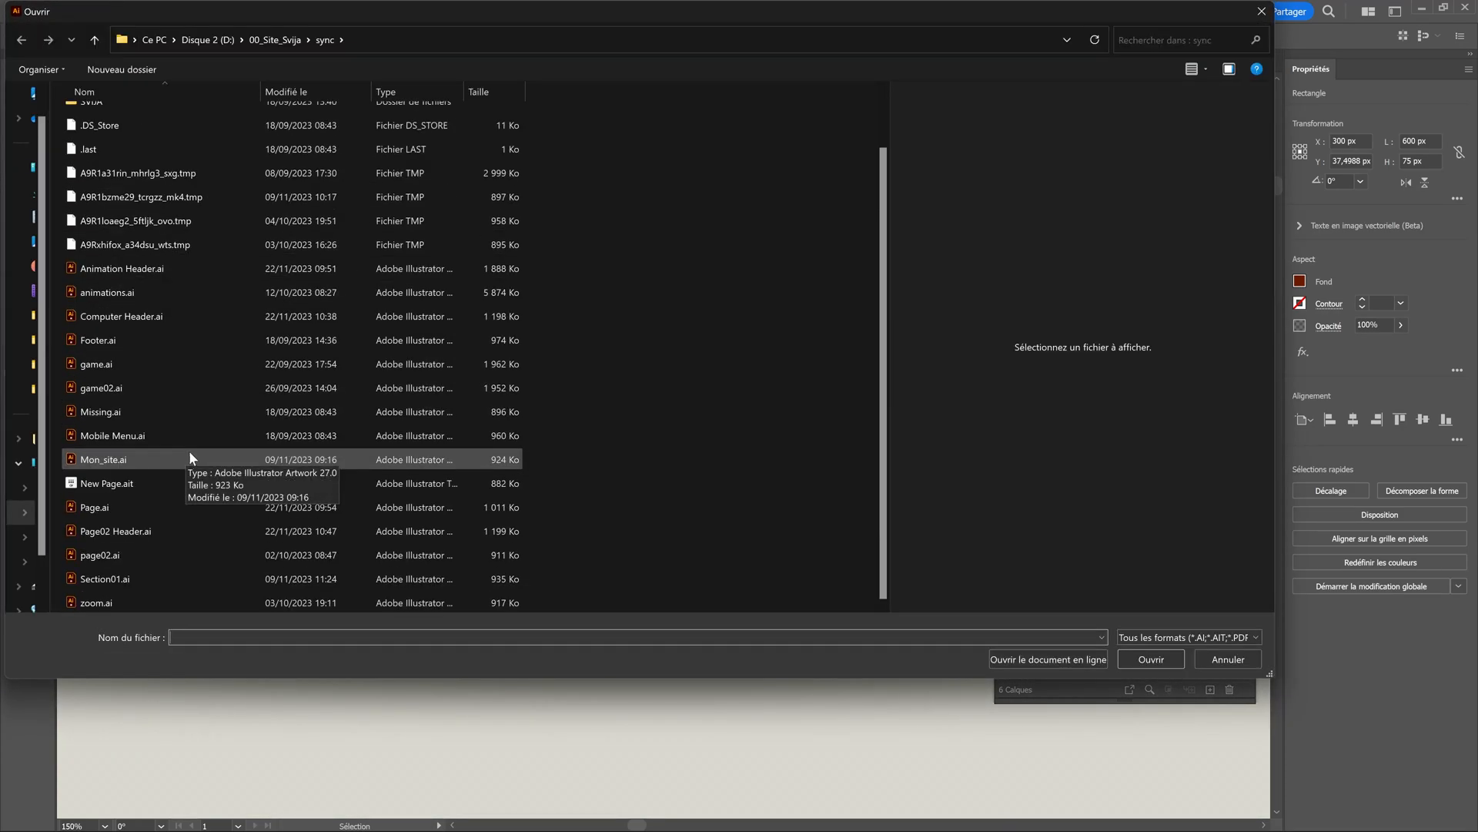
pyautogui.click(112, 560)
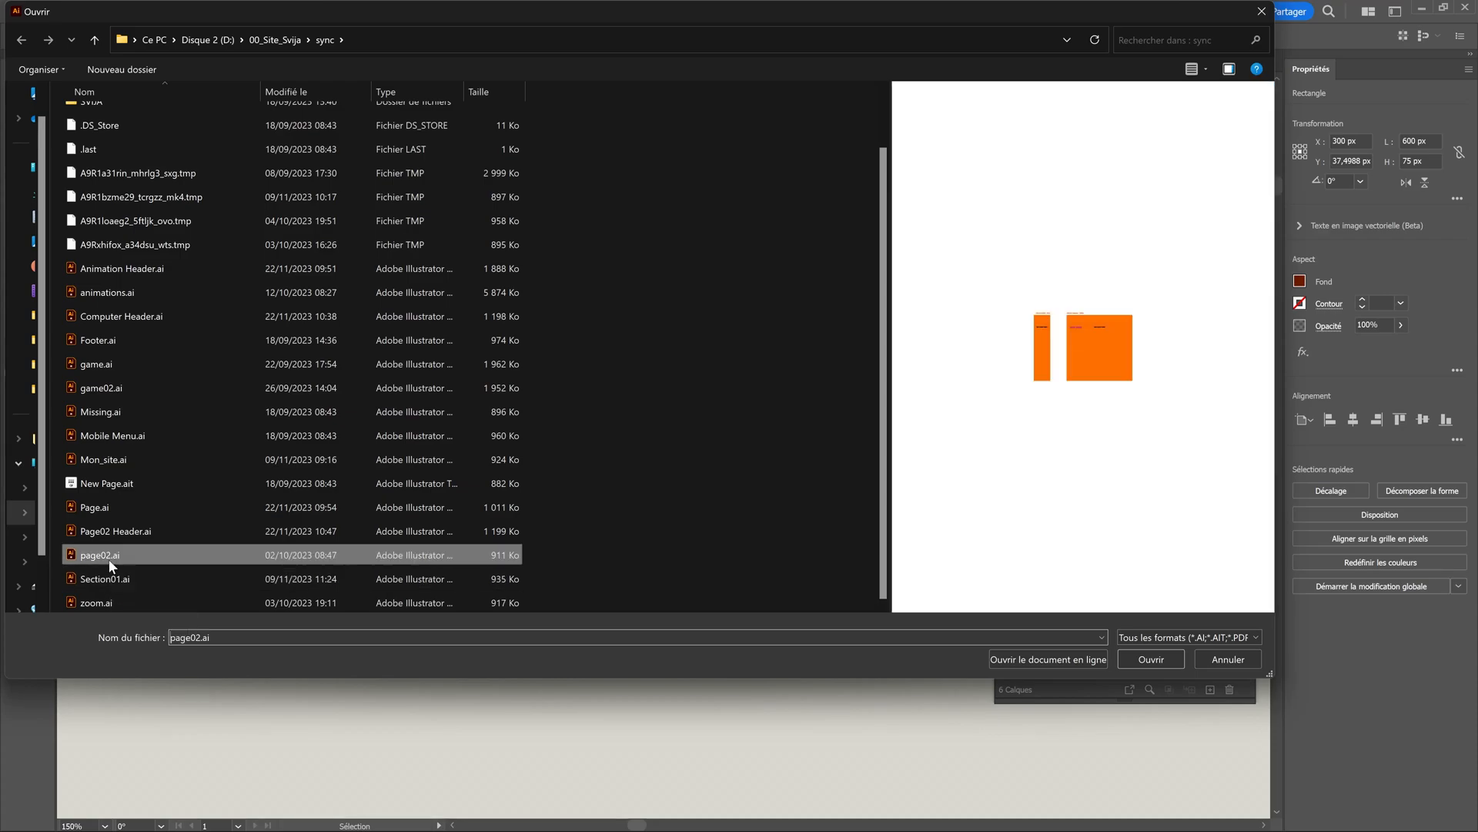
pyautogui.click(1142, 660)
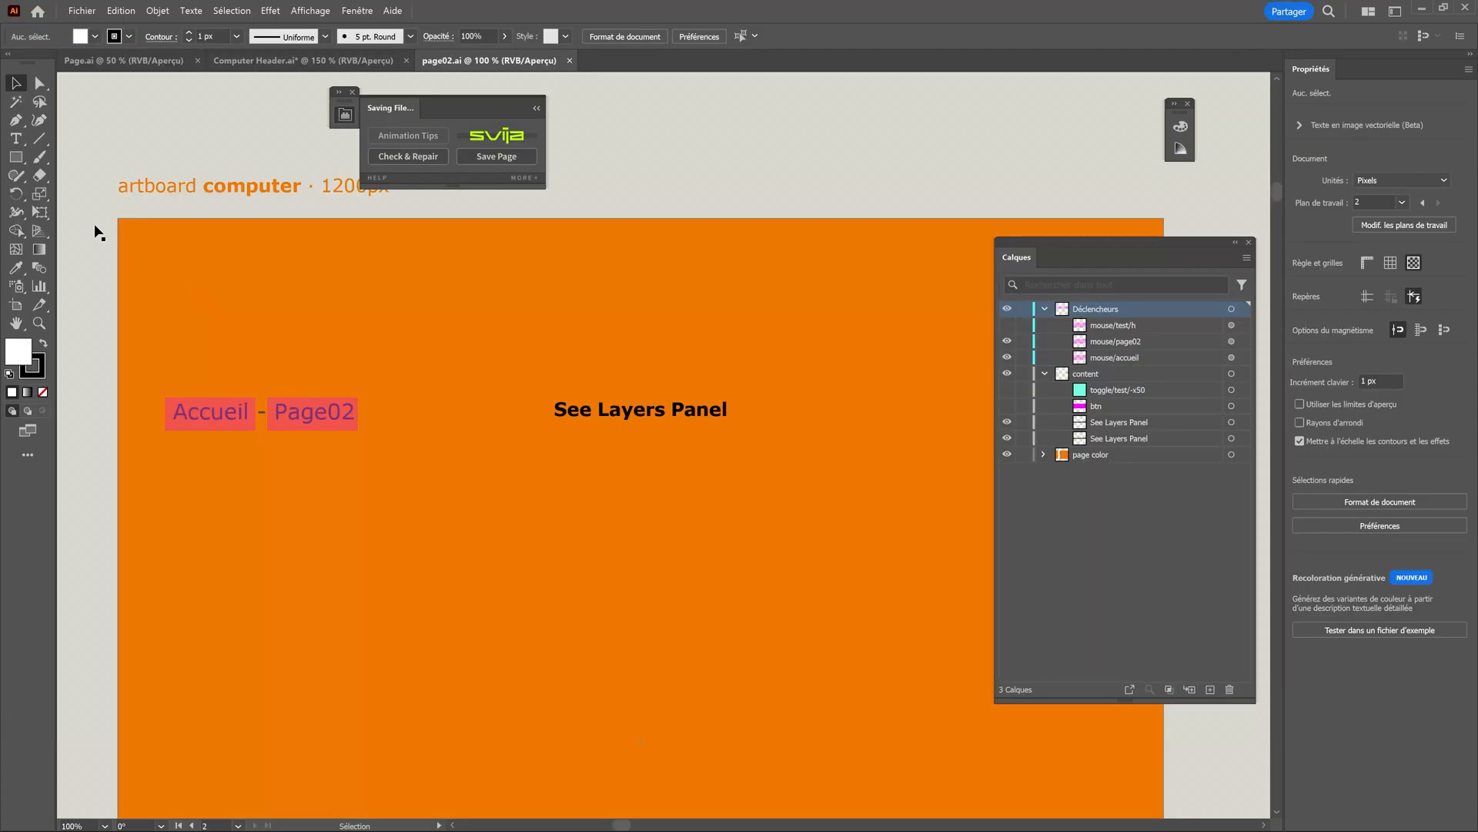
# Draw a square about 47 px wide above the Accueil text on the computer artboard.
pyautogui.click(17, 161)
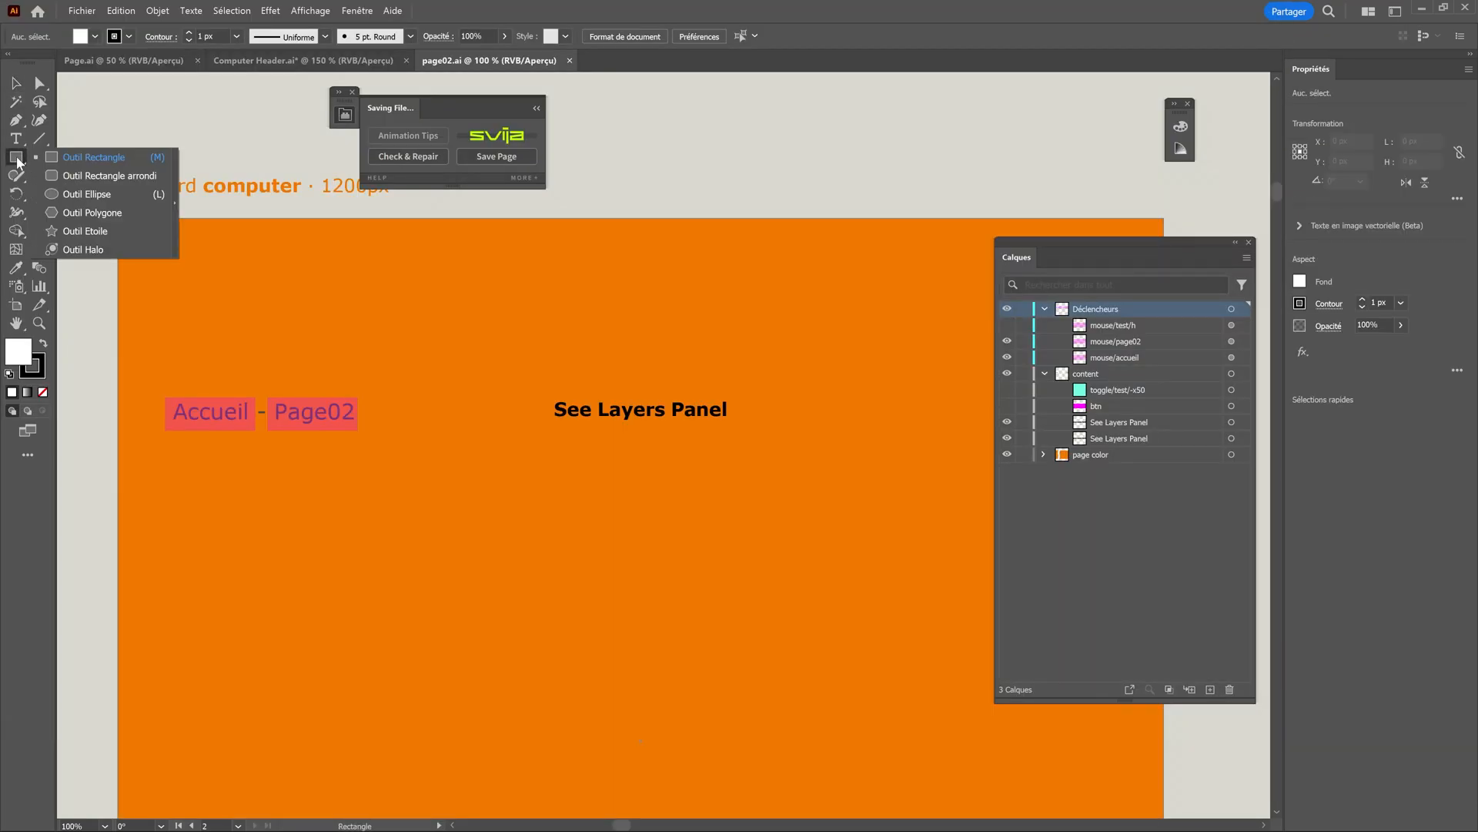
pyautogui.click(56, 163)
pyautogui.moveTo(165, 284); pyautogui.dragTo(207, 325)
# Give the square the translucent pink trigger graphic style and delete the duplicate pink style.
pyautogui.click(356, 11)
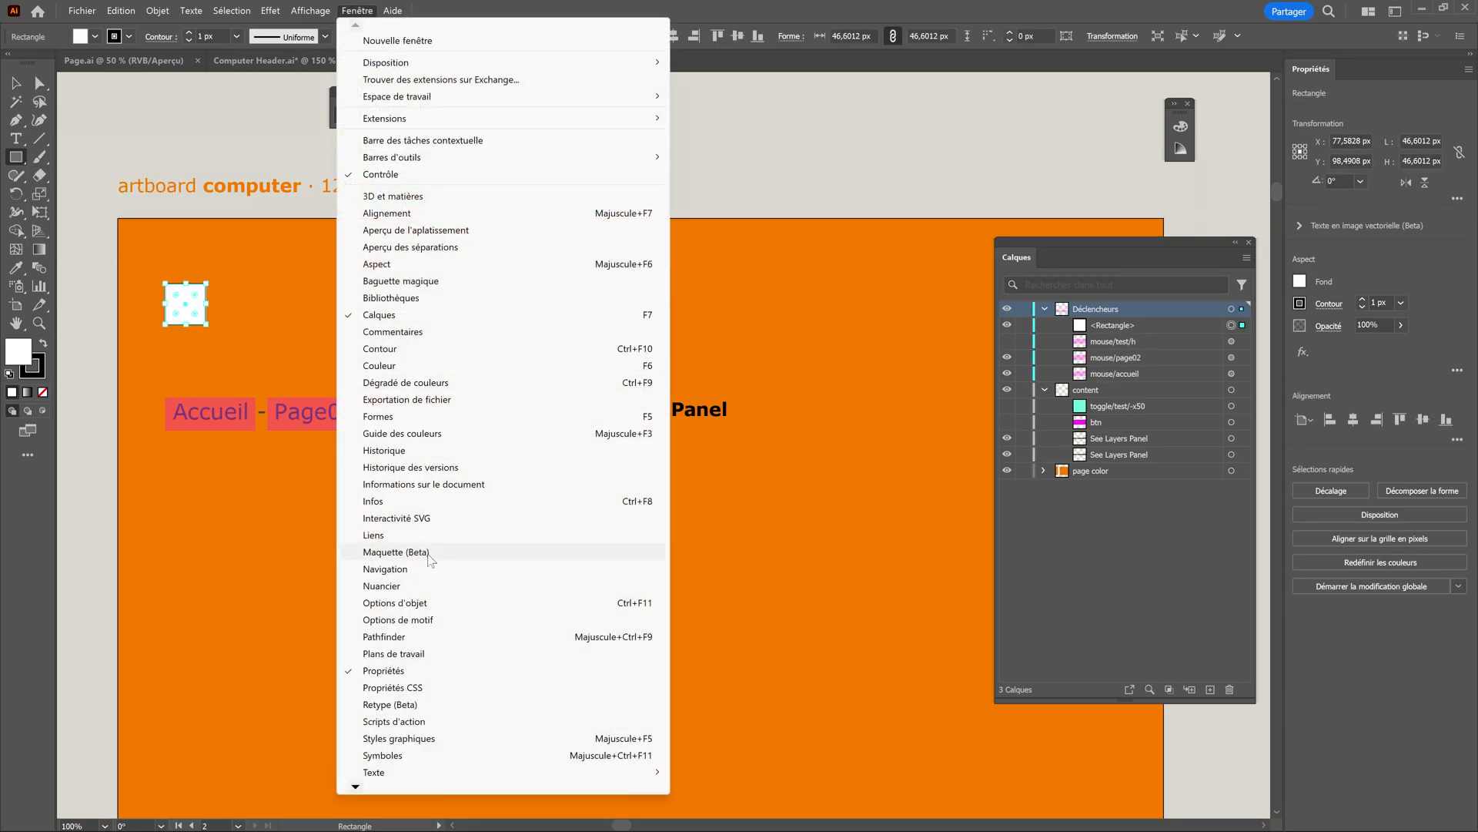
pyautogui.click(399, 738)
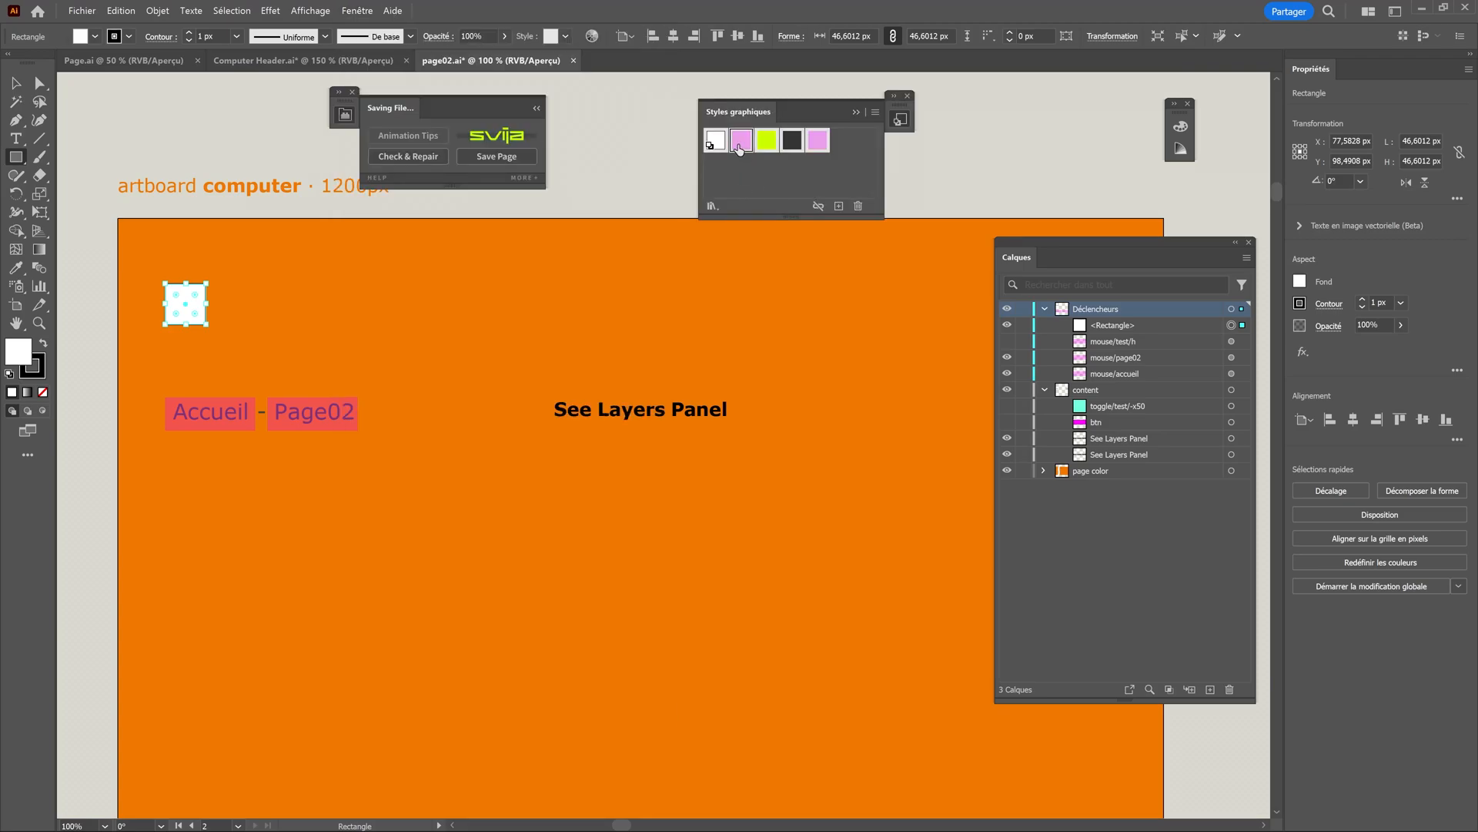
pyautogui.click(818, 141)
pyautogui.moveTo(815, 143); pyautogui.dragTo(858, 203)
# Rename the new square in the Déclencheurs layer as time/headercolor/0.
pyautogui.click(1117, 328)
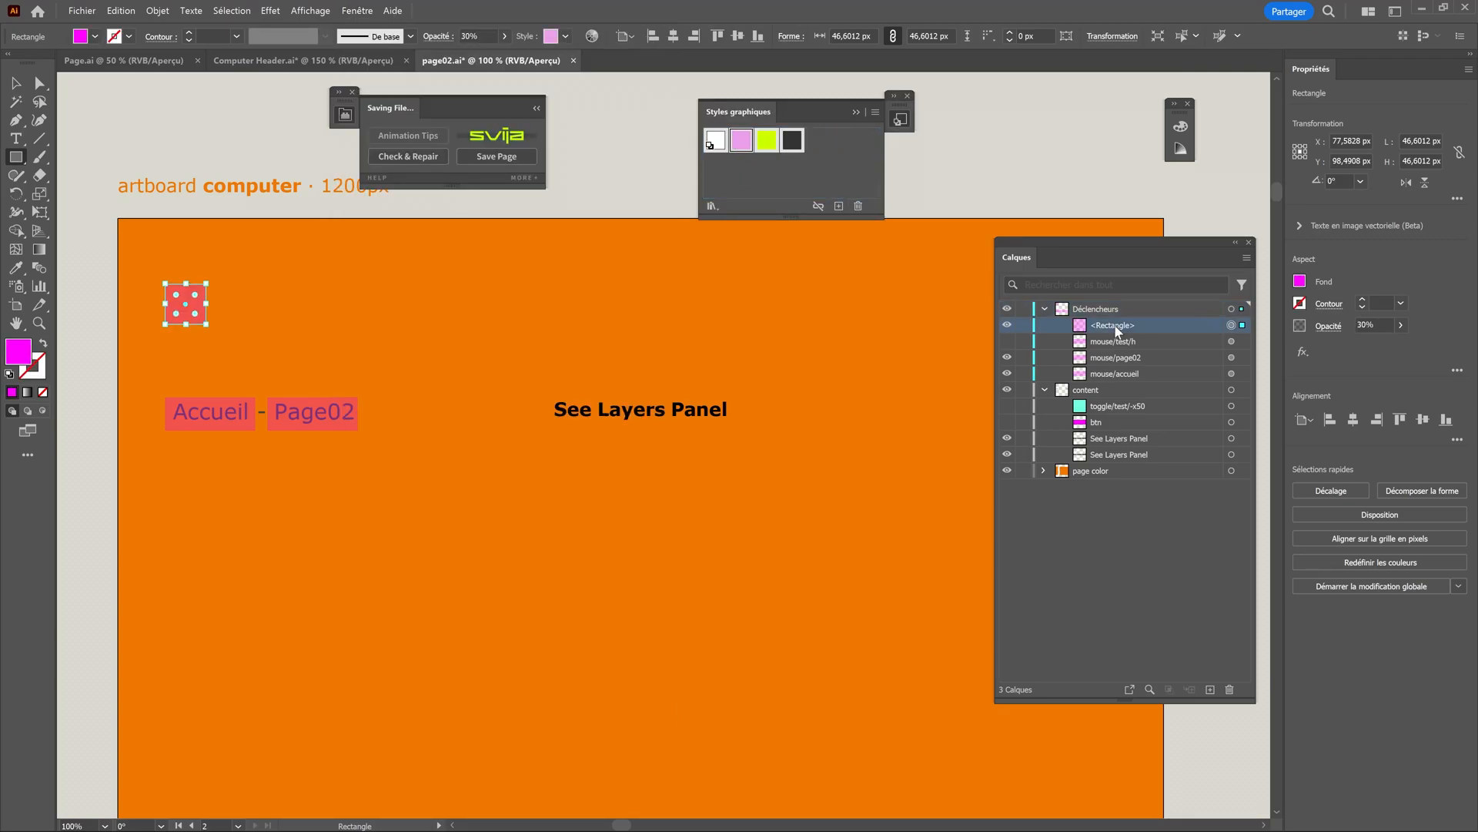
pyautogui.doubleClick(1117, 326)
pyautogui.write('time/he')
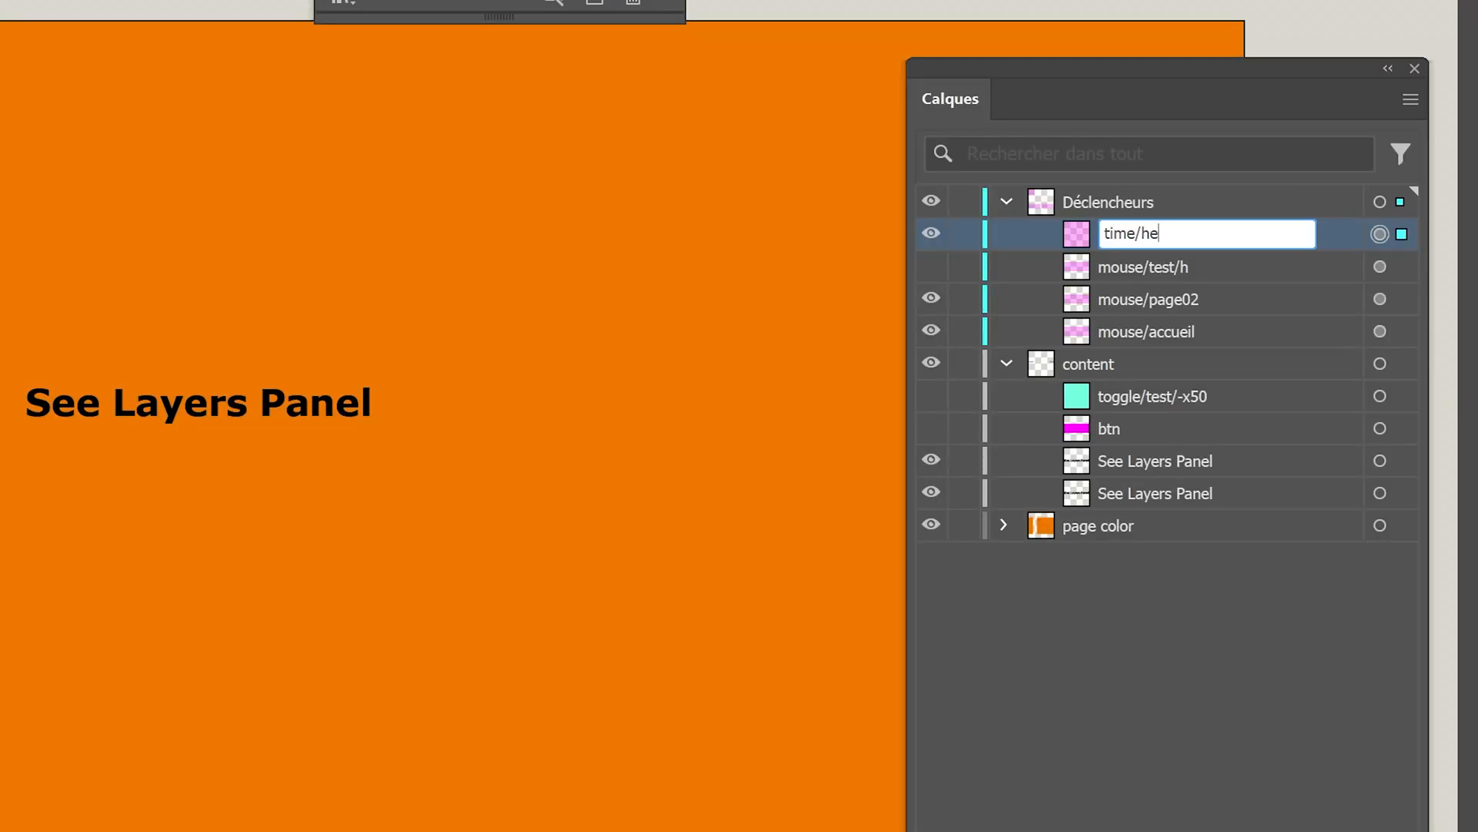
pyautogui.write('adercolor/0')
# Reuse the headercolor identifier in Computer Header.ai by renaming the upper background rectangle as delay/headercolor/t100/0.01.
pyautogui.doubleClick(1185, 234)
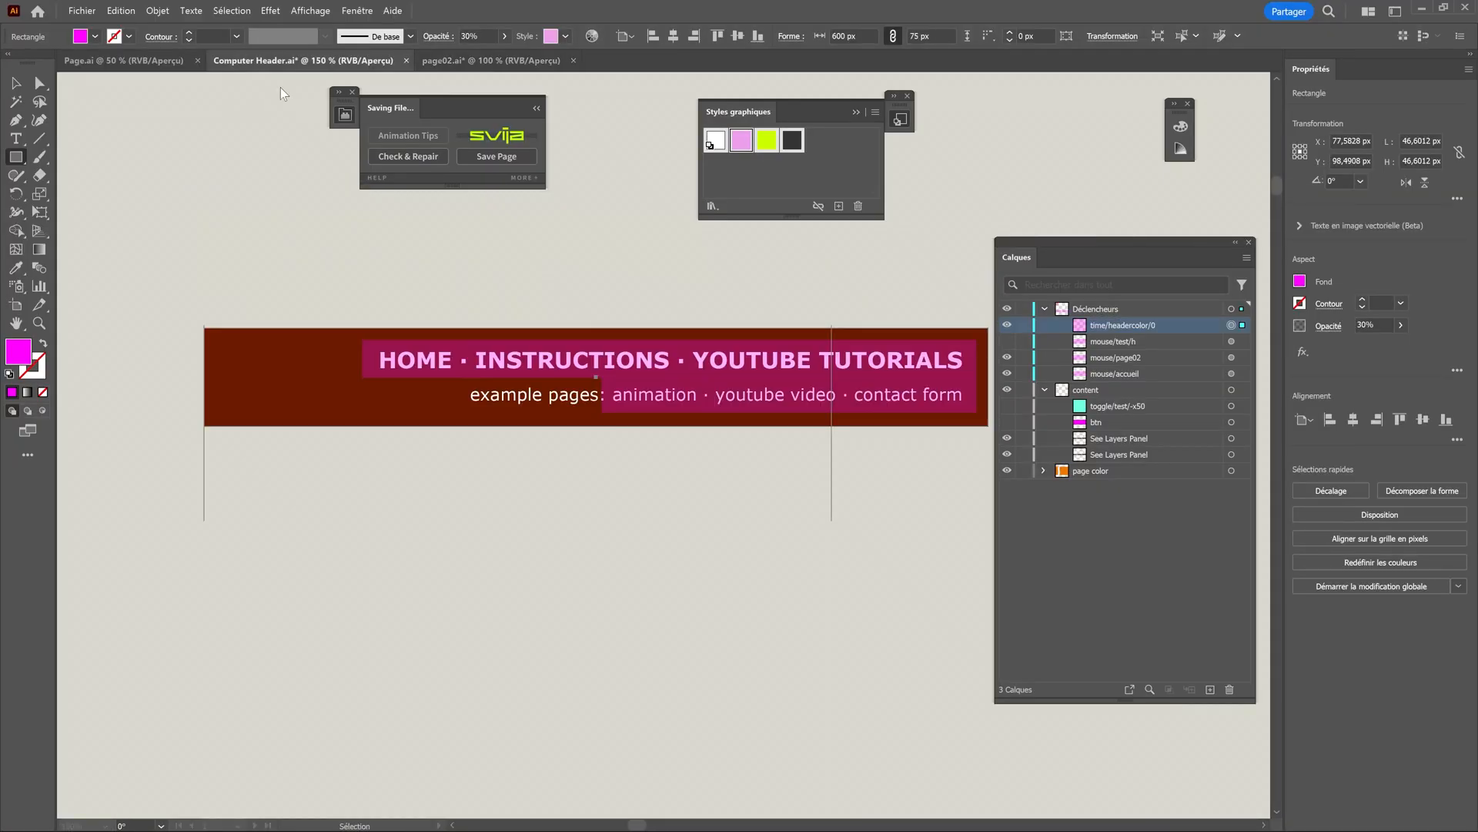
pyautogui.click(1045, 455)
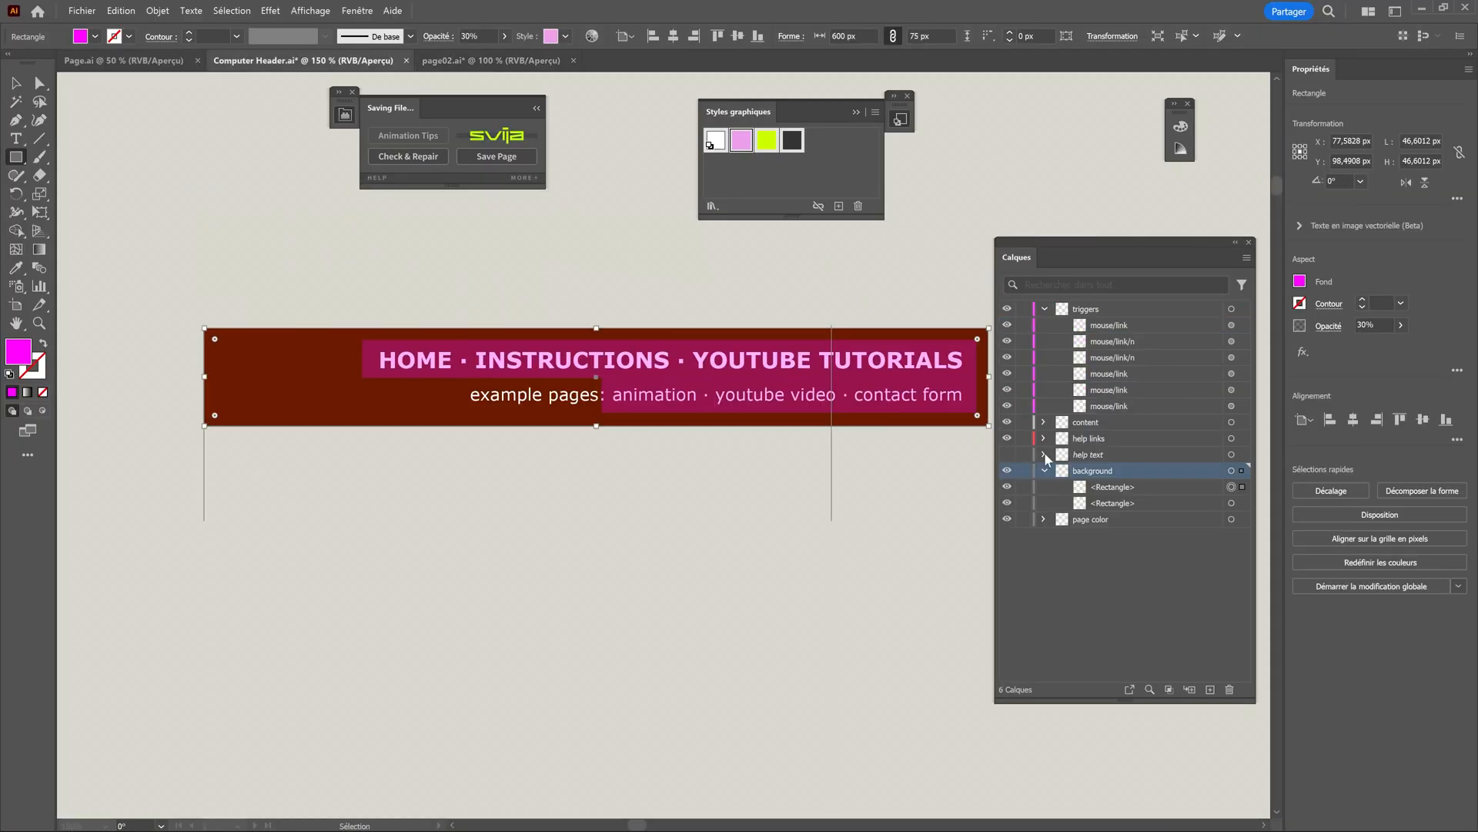
pyautogui.click(1114, 490)
pyautogui.click(1007, 488)
pyautogui.click(1007, 487)
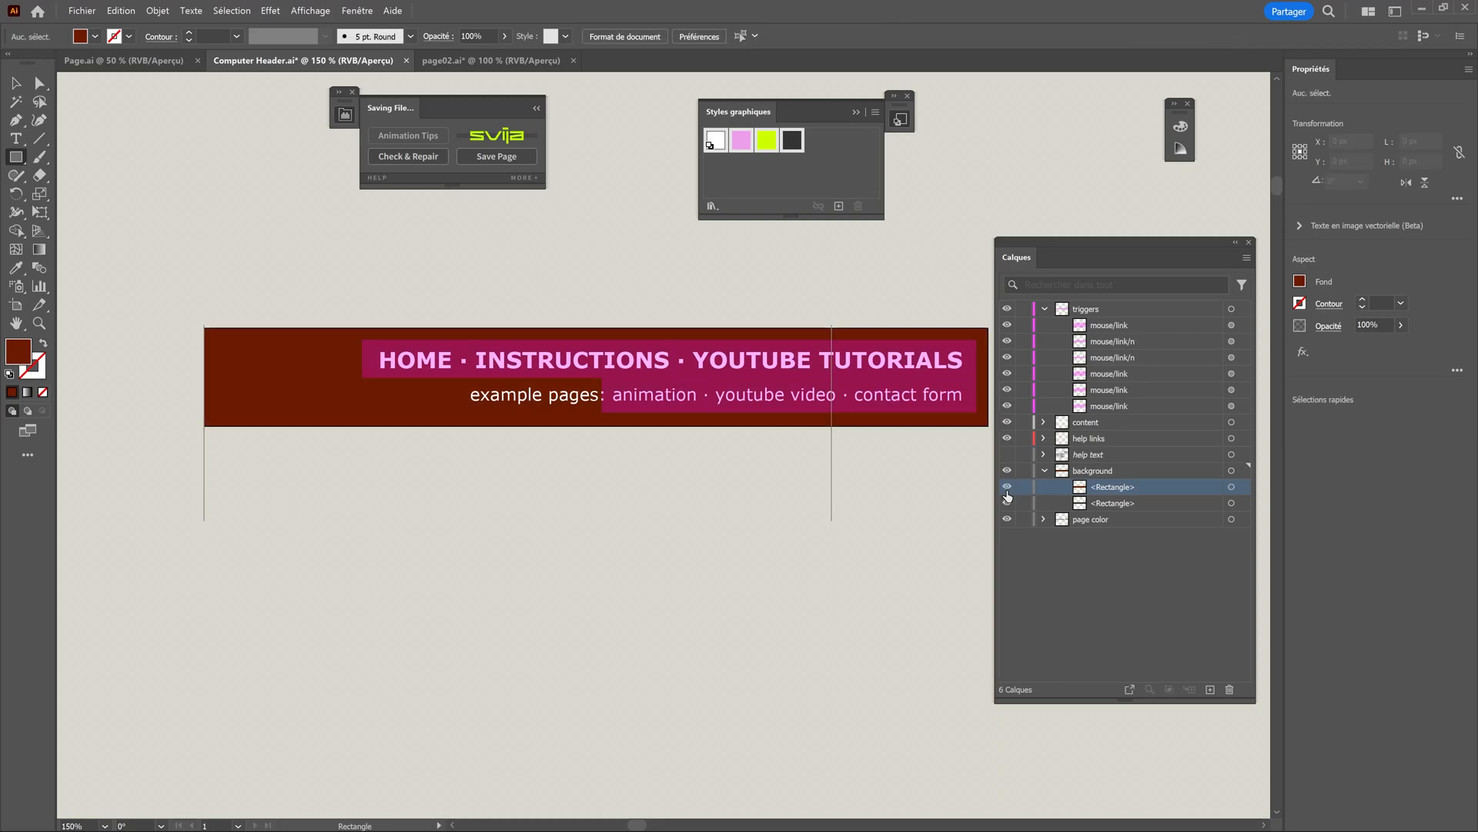
pyautogui.doubleClick(1115, 487)
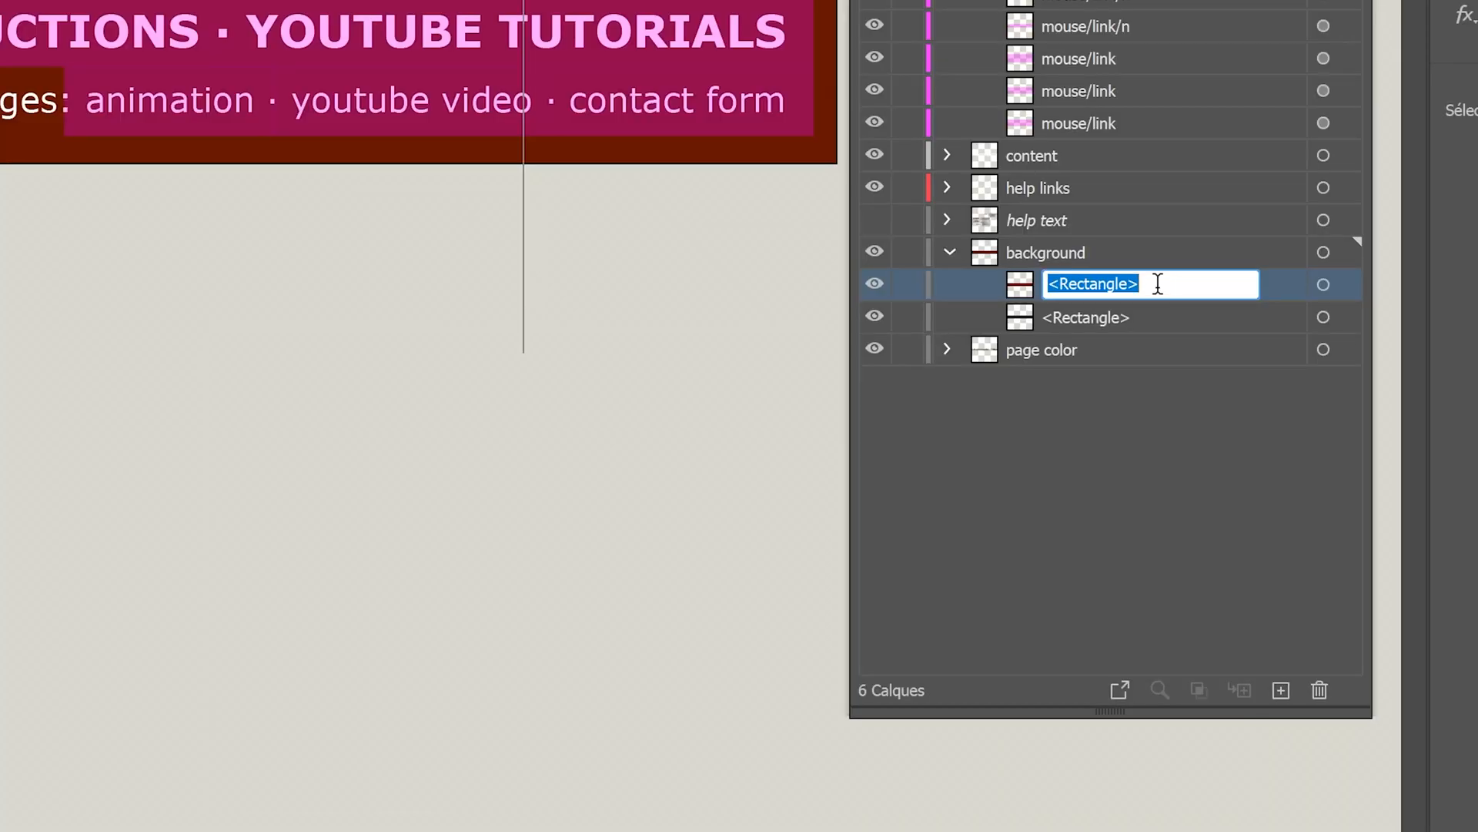
pyautogui.write('d')
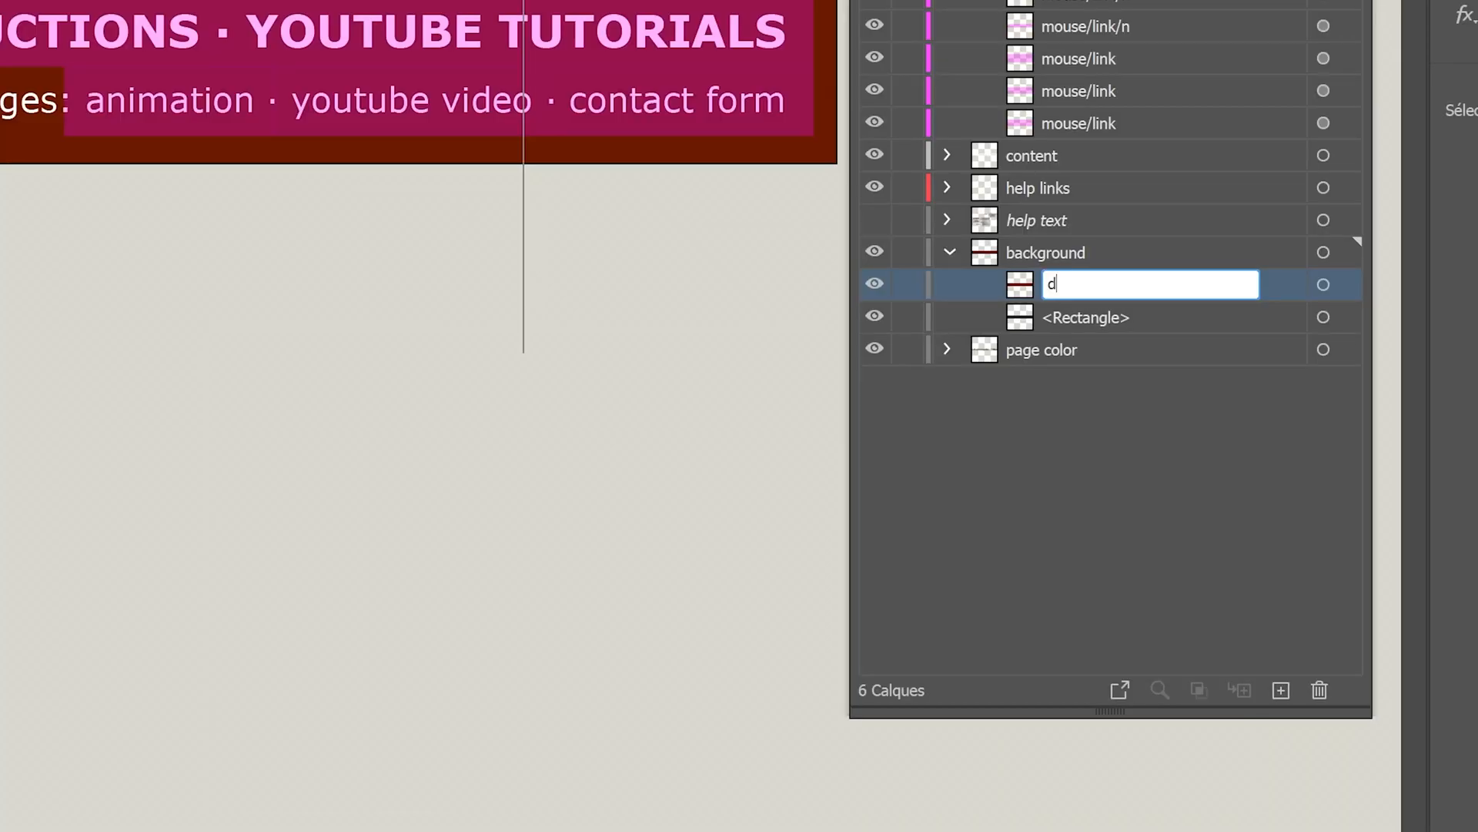
pyautogui.write('elay/headercolor')
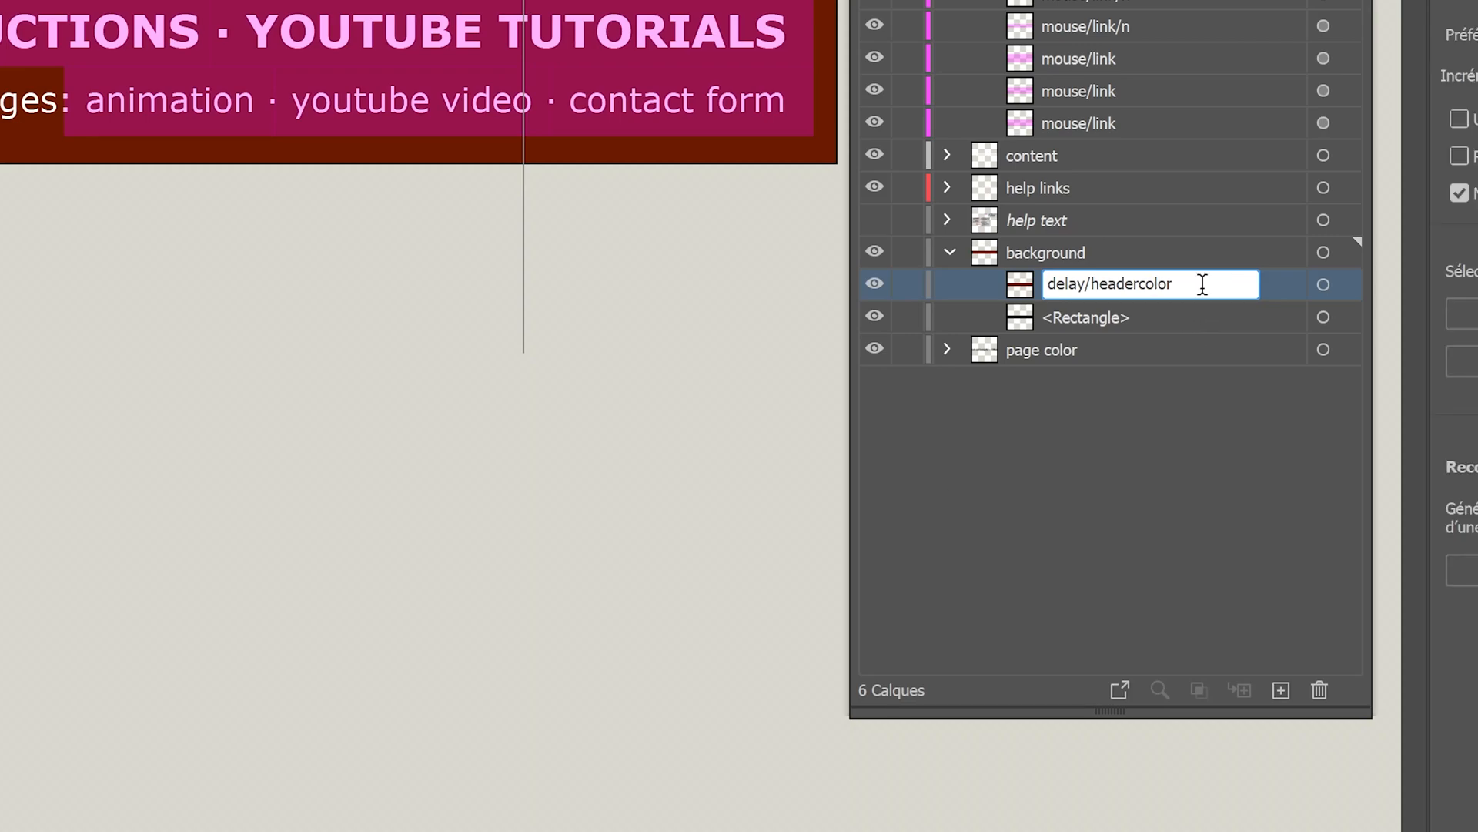
pyautogui.write('/t100')
pyautogui.write('/0.01')
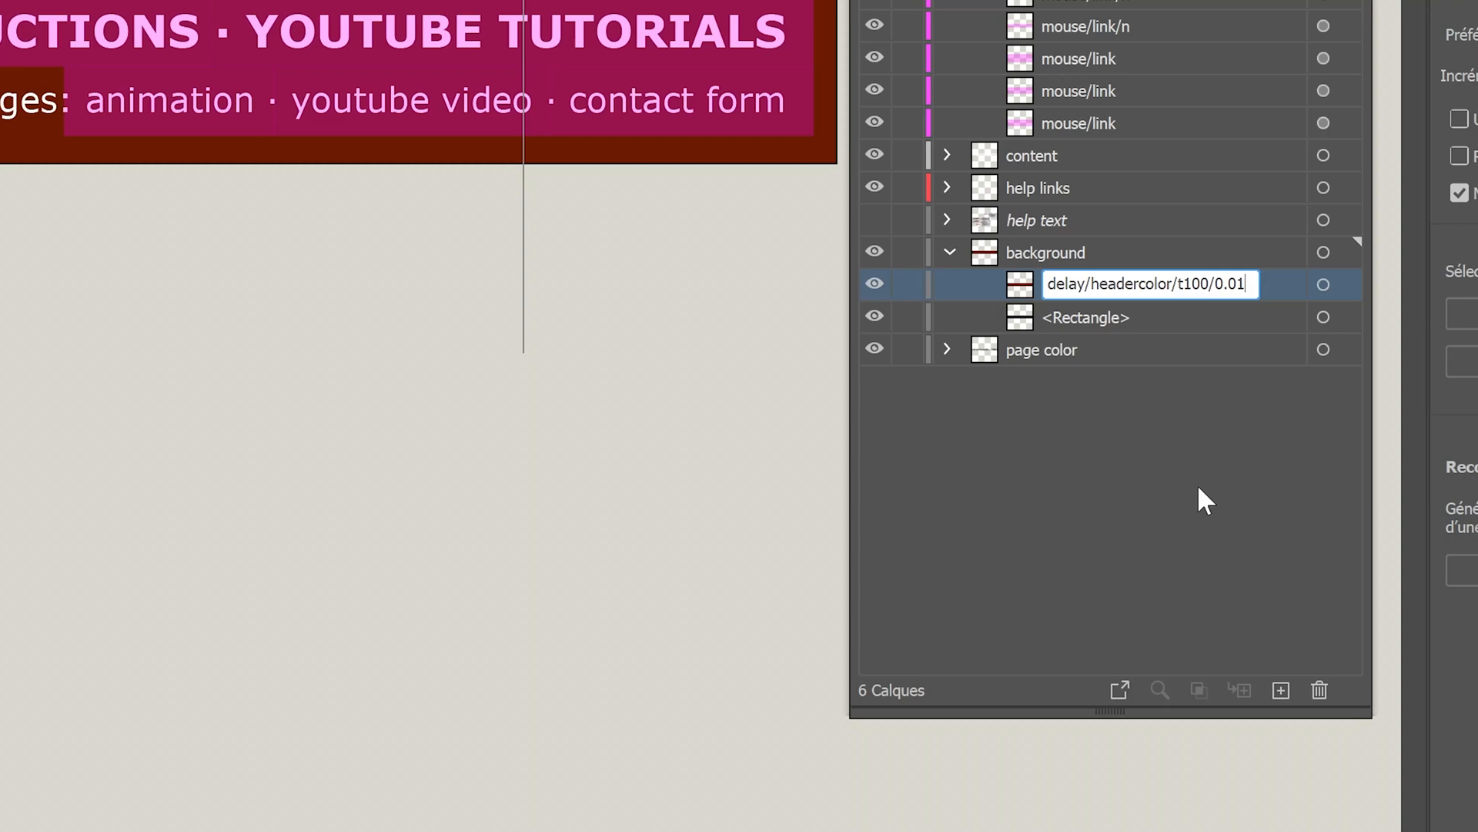
pyautogui.press('Return')
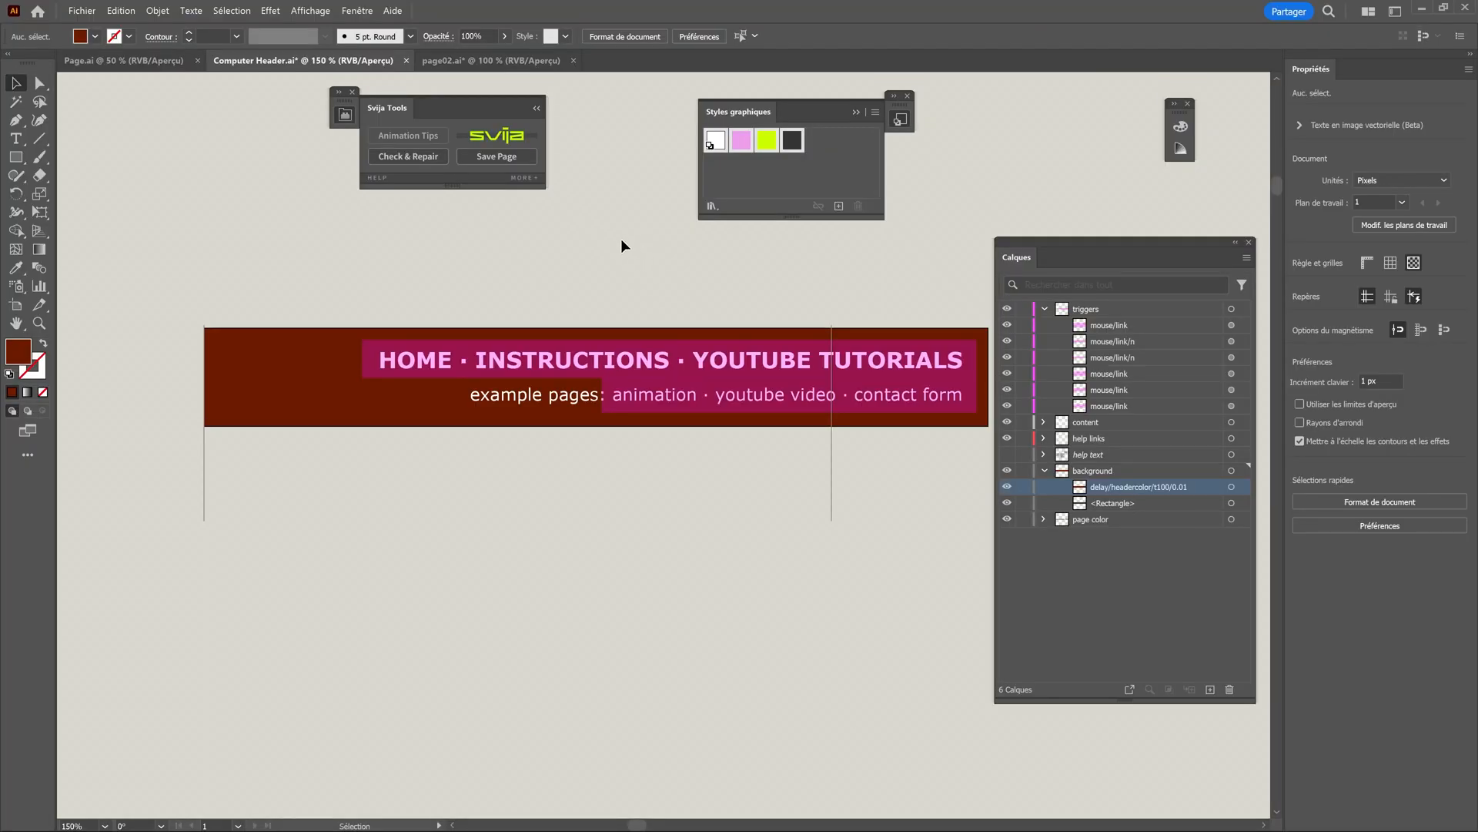
# Save all open pages with the expanded Svija tools.
pyautogui.click(527, 188)
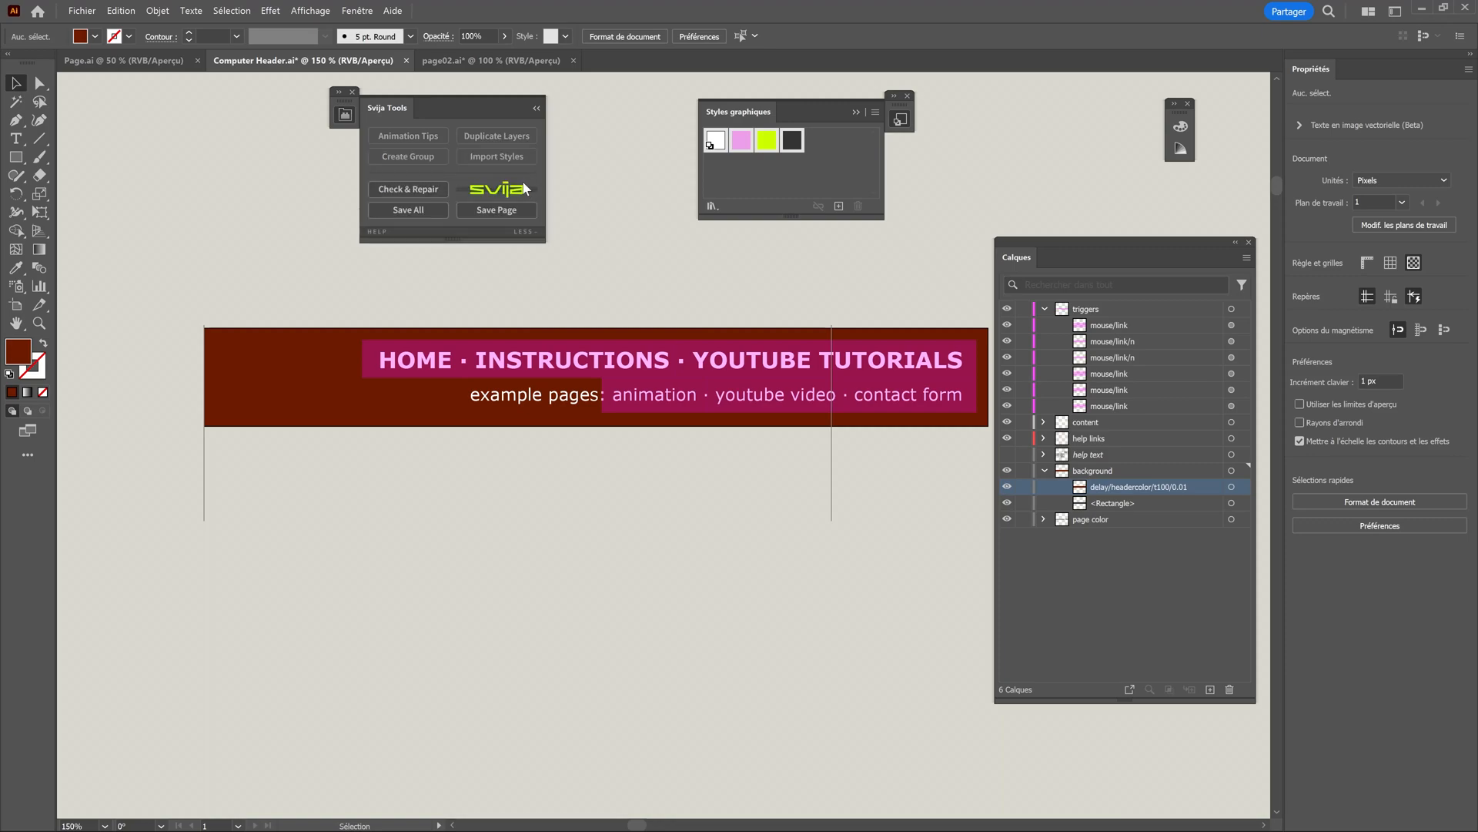
pyautogui.click(414, 214)
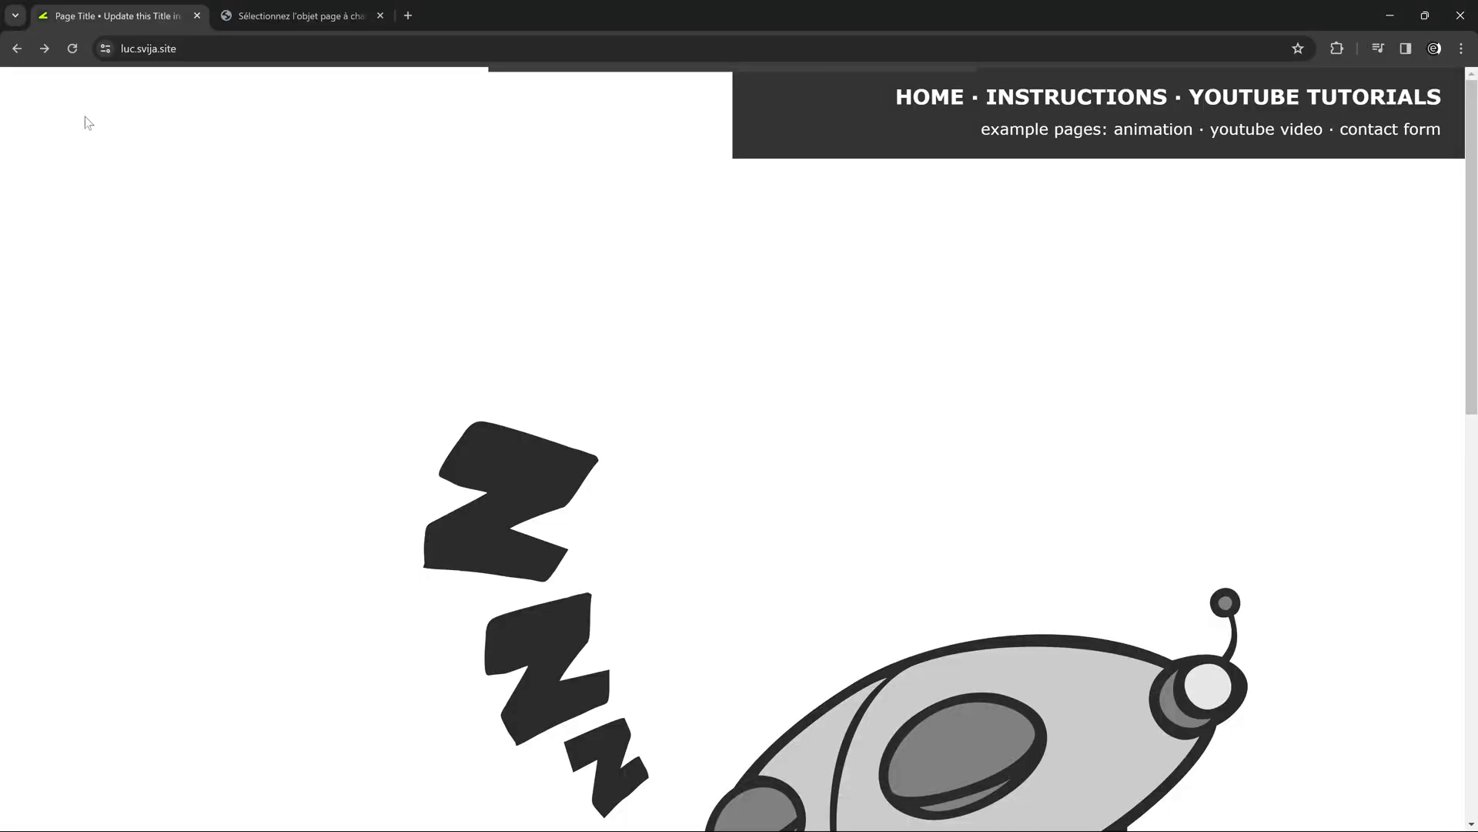
# In the browser, go from the home page to page02 and check its header colour while moving through the page.
pyautogui.click(46, 51)
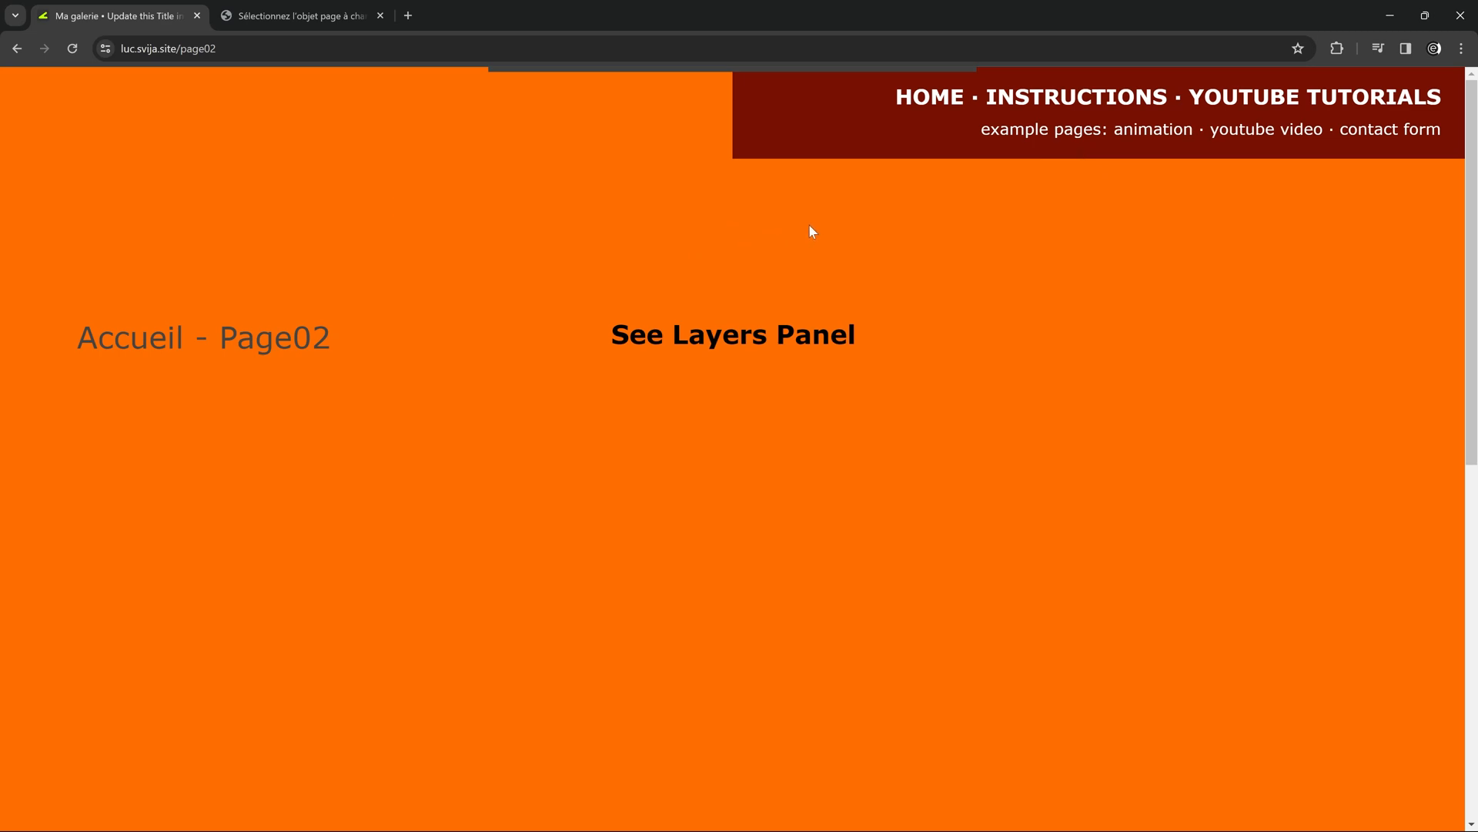
pyautogui.scroll(-8, 587, 452)
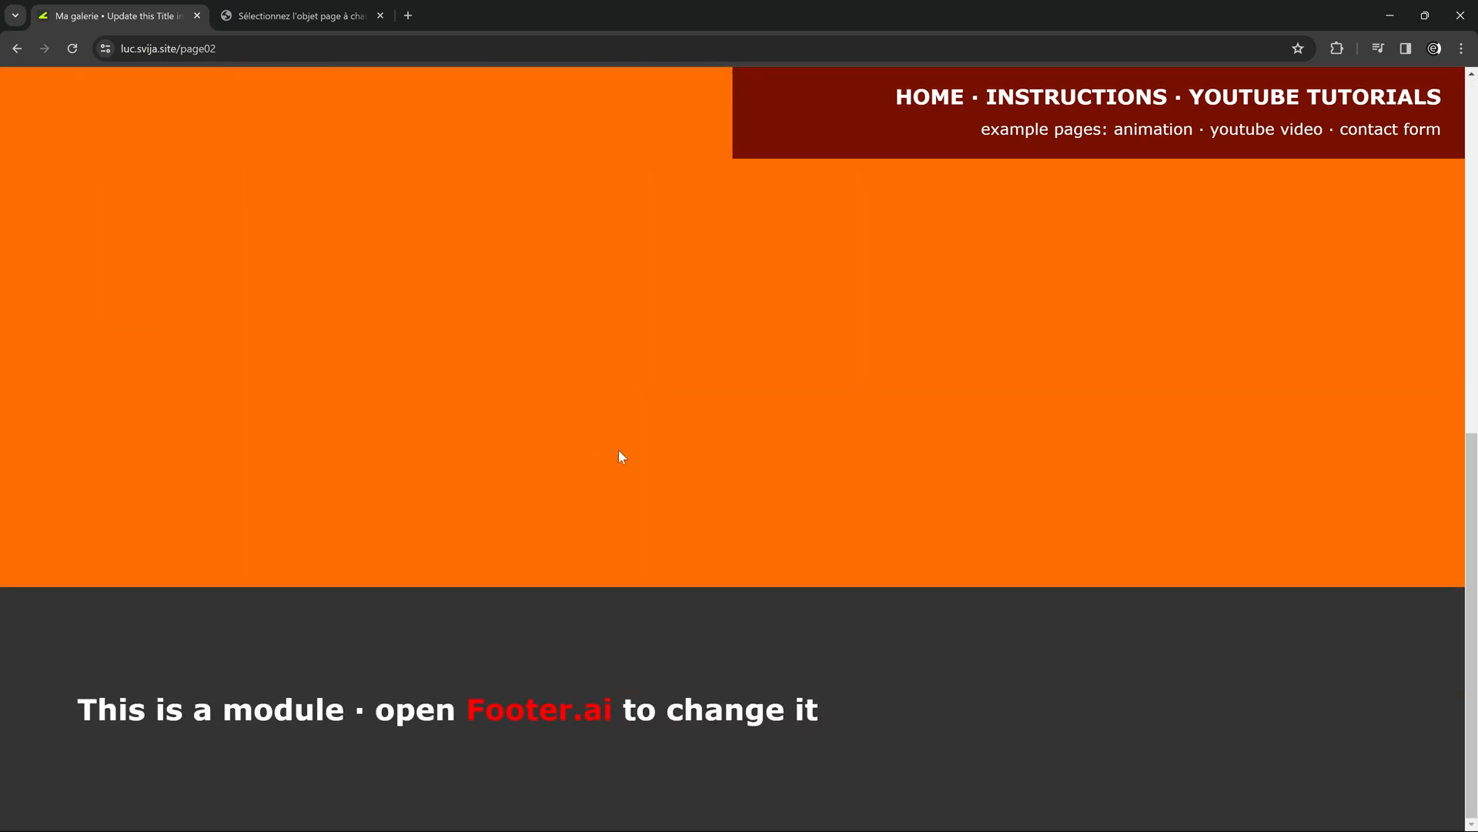
pyautogui.scroll(8, 676, 662)
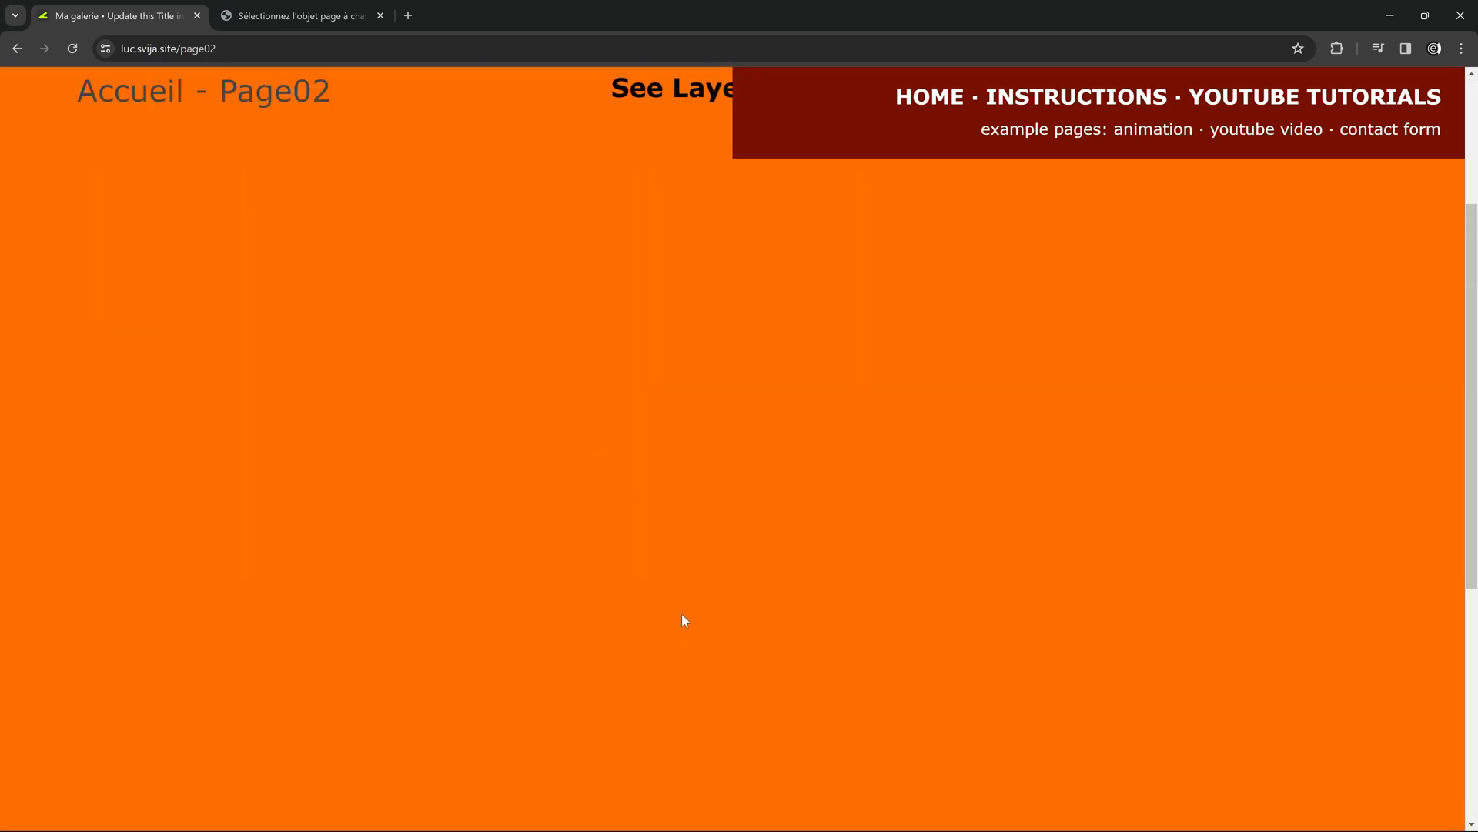